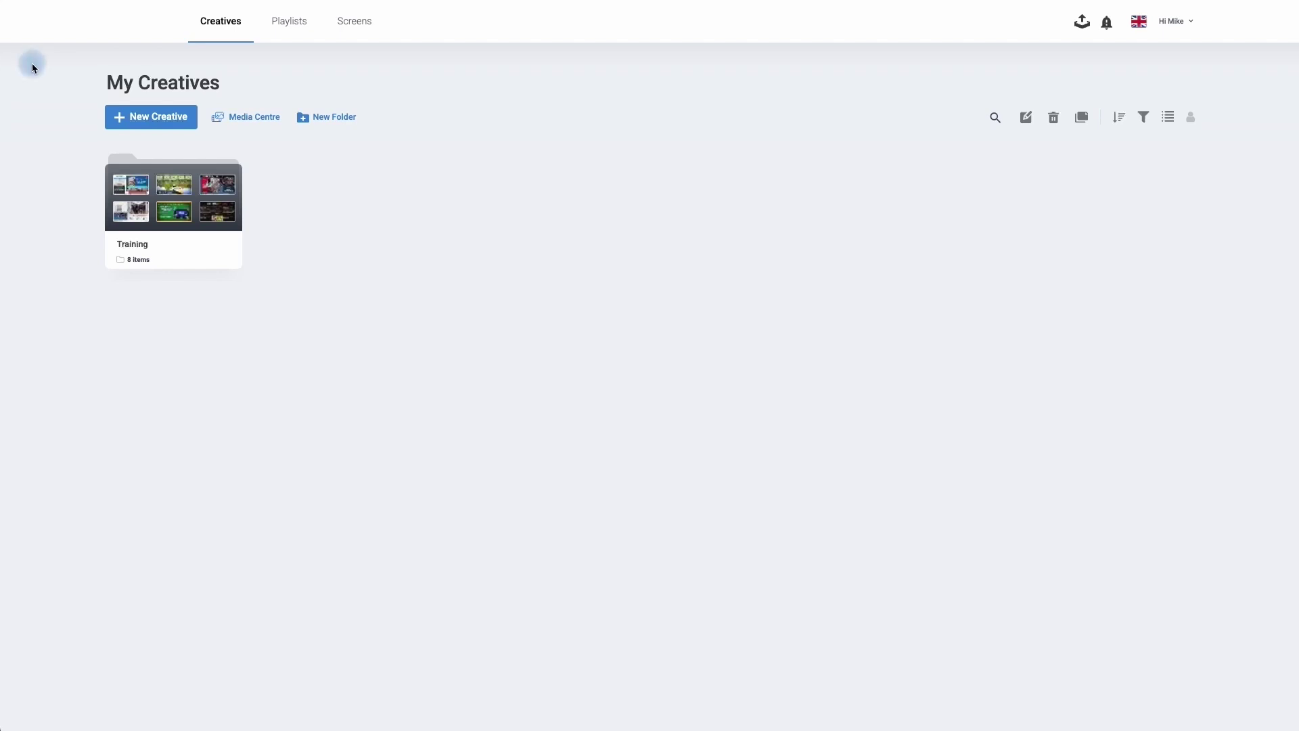
# Step: Start a new creative and browse the available templates
pyautogui.click(139, 125)
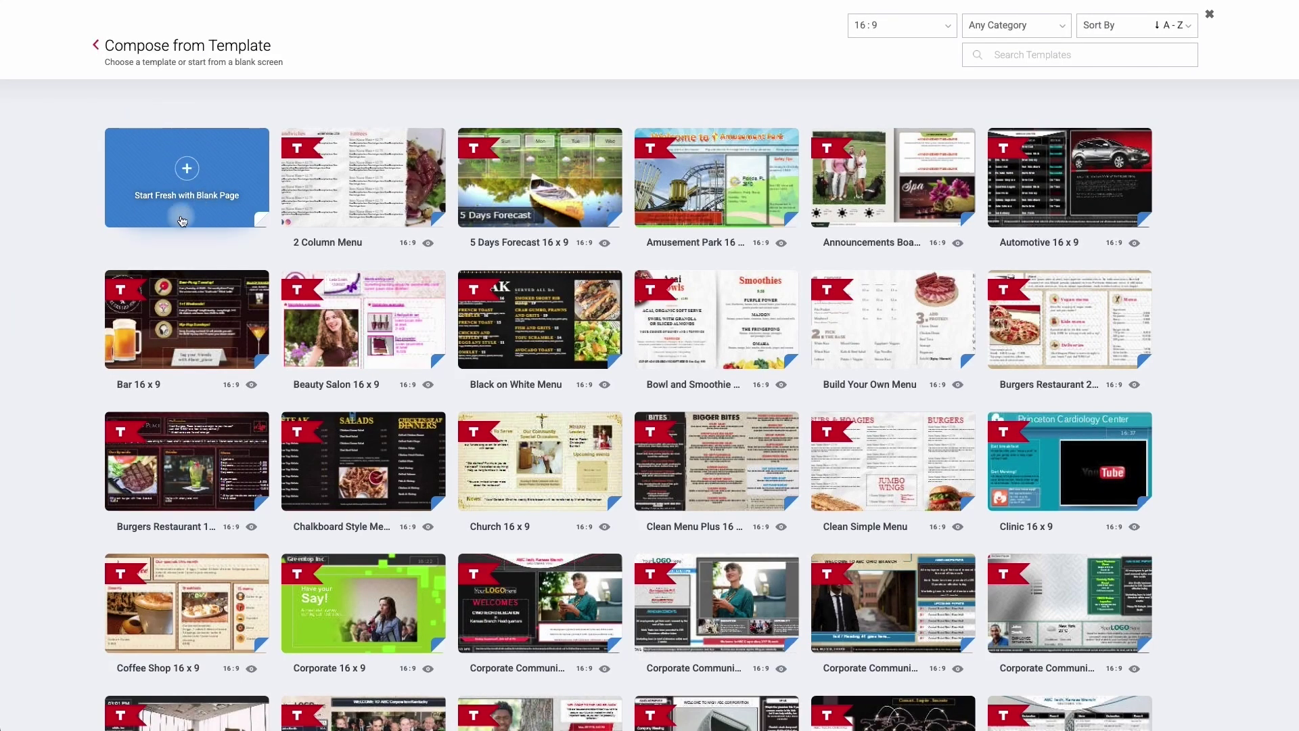
pyautogui.moveTo(434, 314)
pyautogui.scroll(-10, 433, 315)
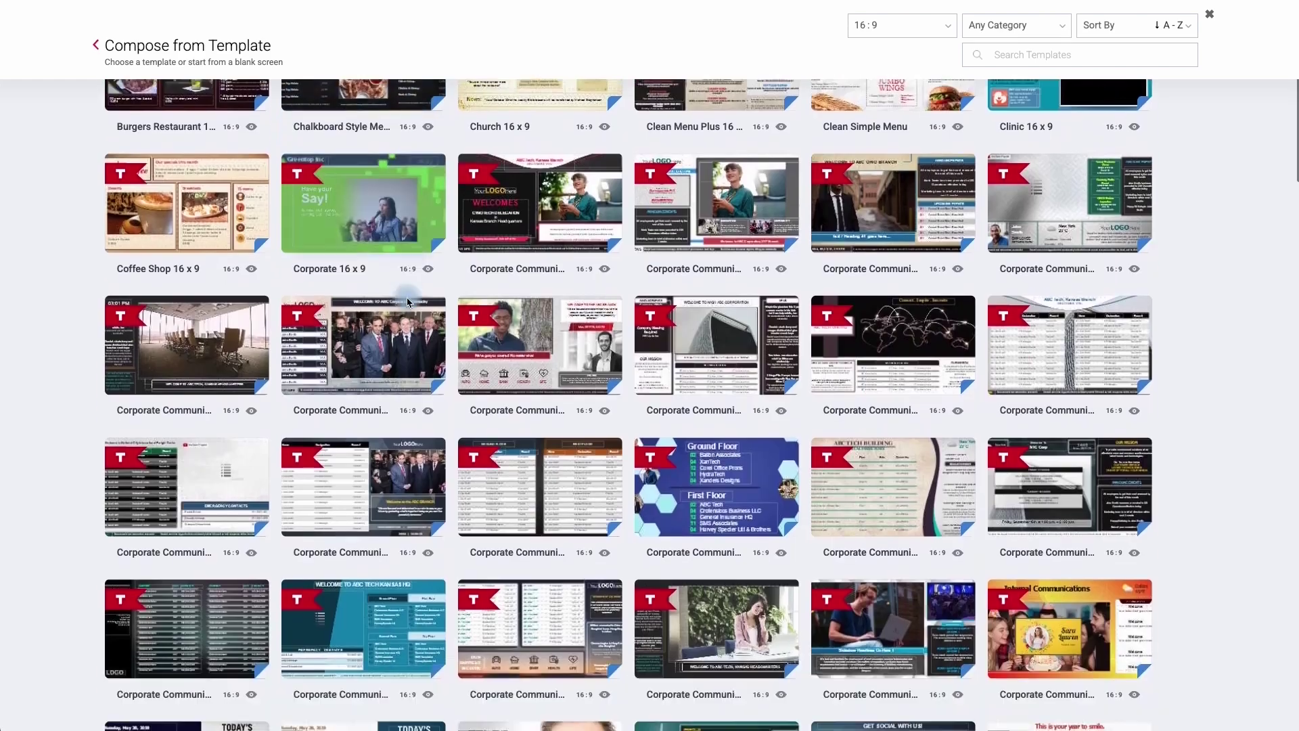
pyautogui.scroll(10, 410, 302)
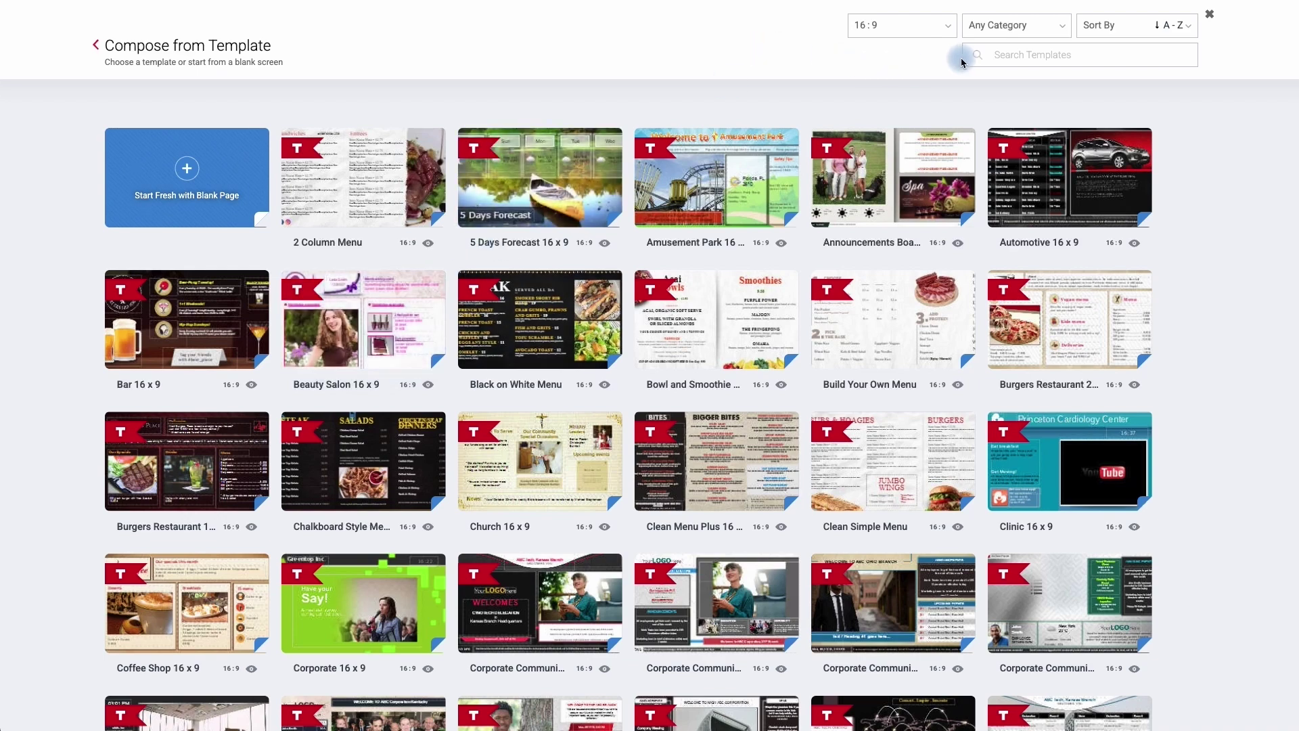
# Step: Check the template screen-ratio options, keeping 16:9, and filter the templates by the Business category
pyautogui.click(946, 25)
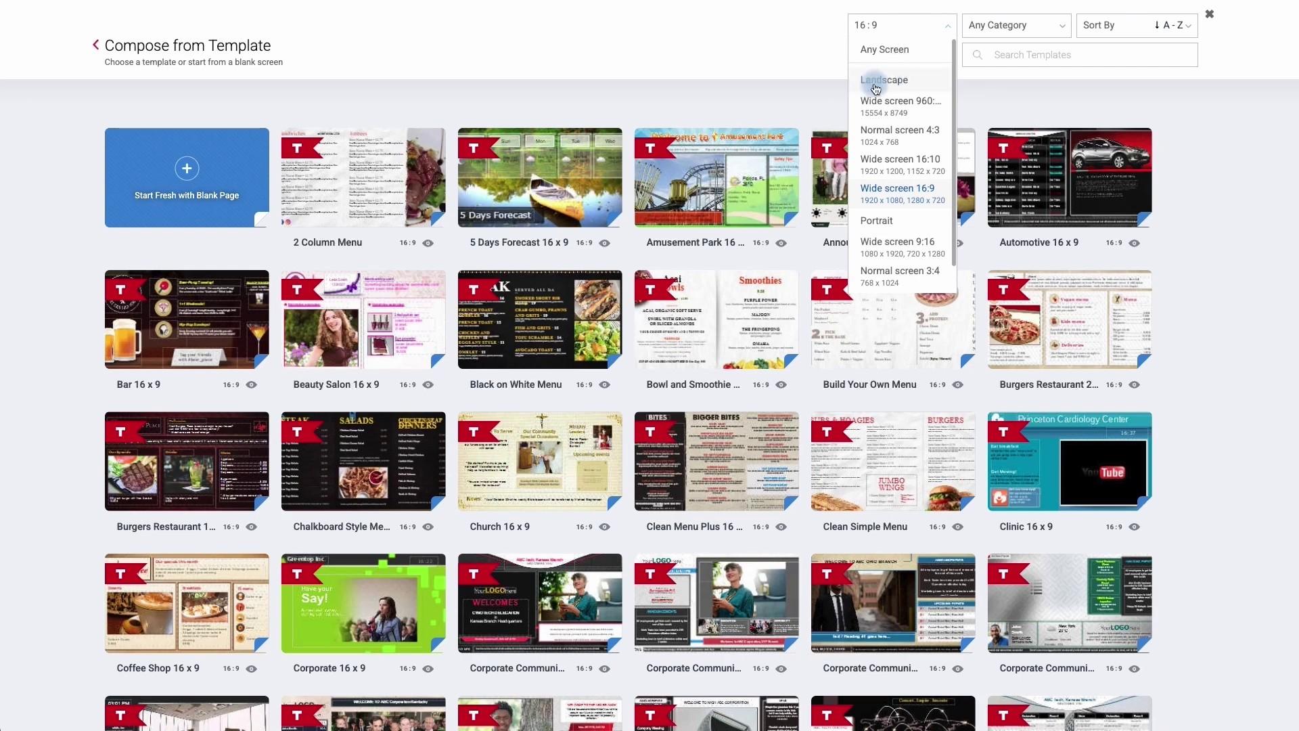
pyautogui.click(944, 26)
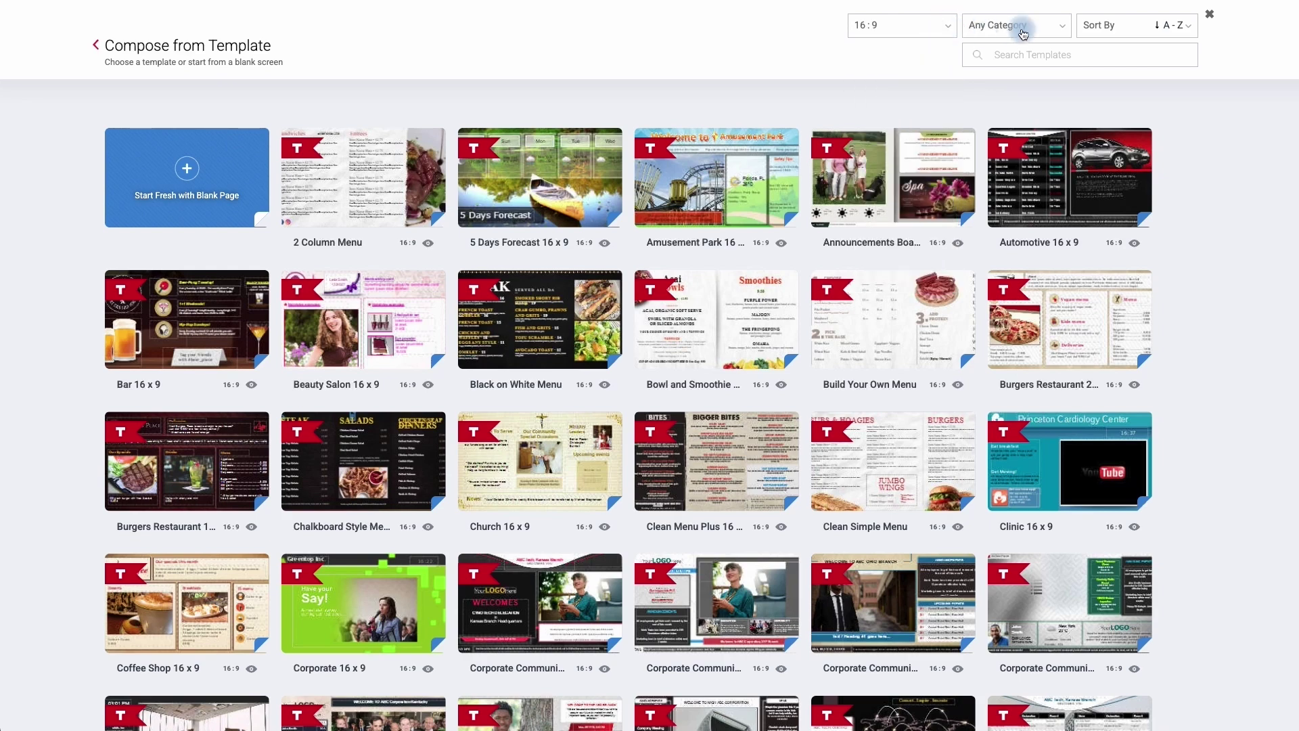
pyautogui.click(1062, 28)
pyautogui.scroll(-3, 1025, 107)
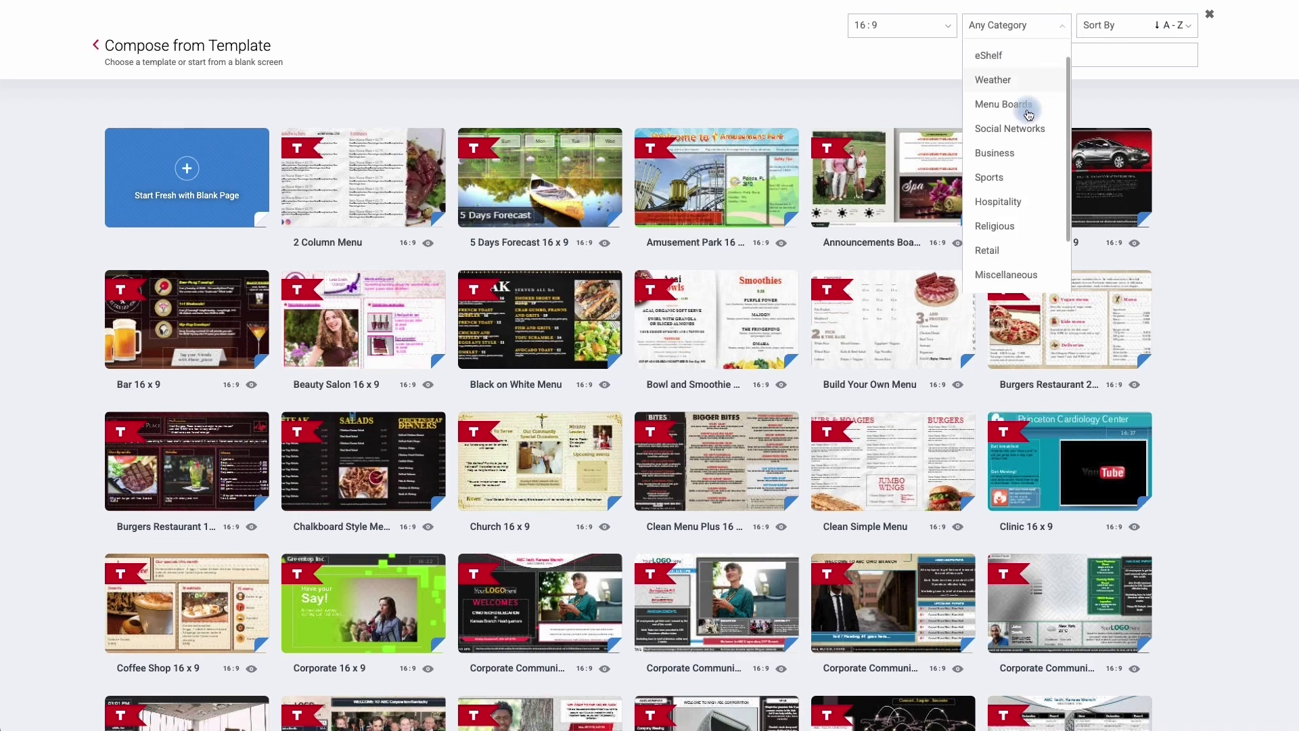
pyautogui.scroll(3, 1027, 113)
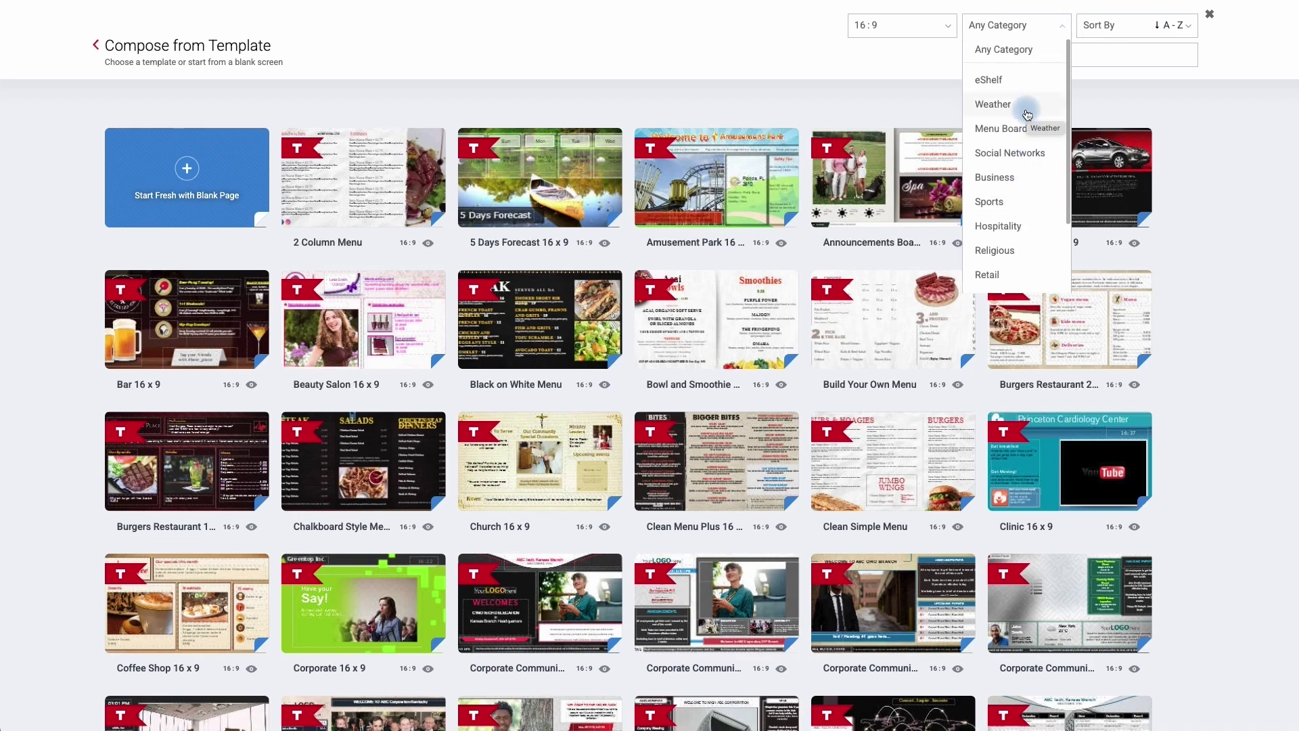
pyautogui.click(997, 185)
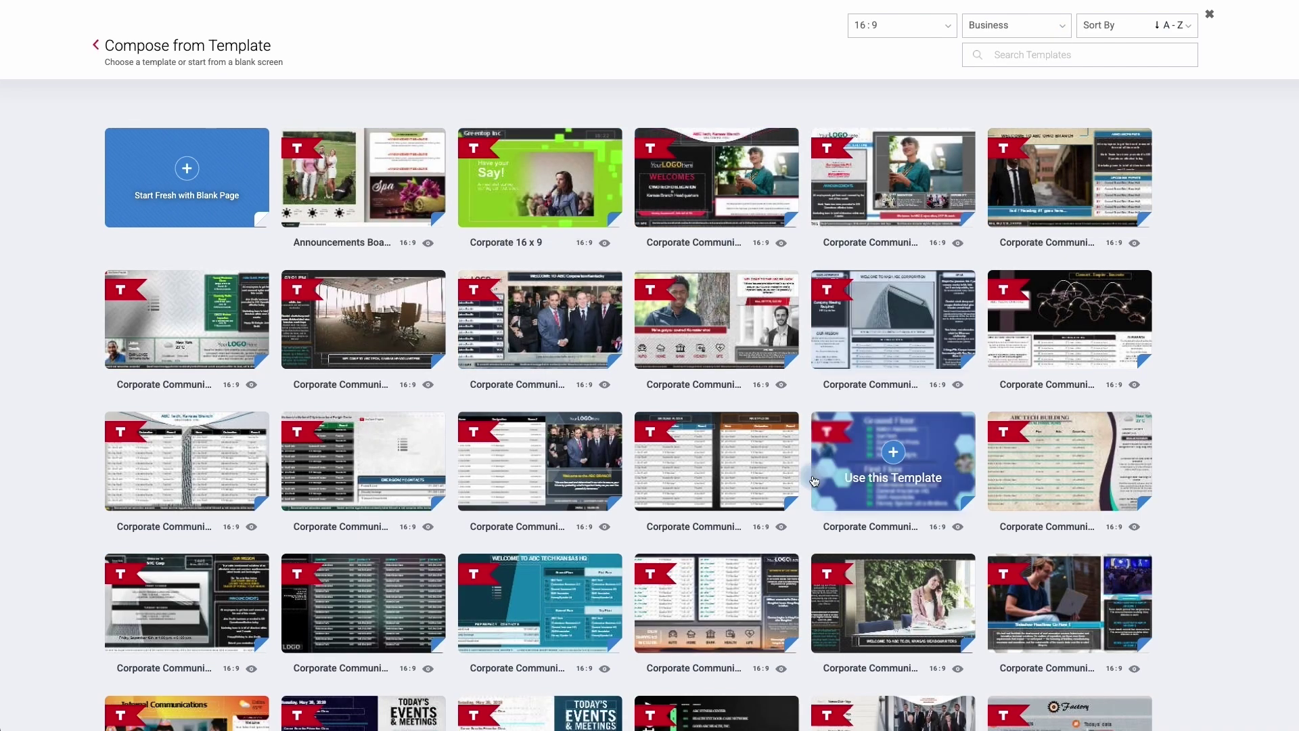
# Step: Create the creative from the Corporate Communications 7 16 x 9 template
pyautogui.scroll(-5, 696, 508)
pyautogui.scroll(5, 696, 513)
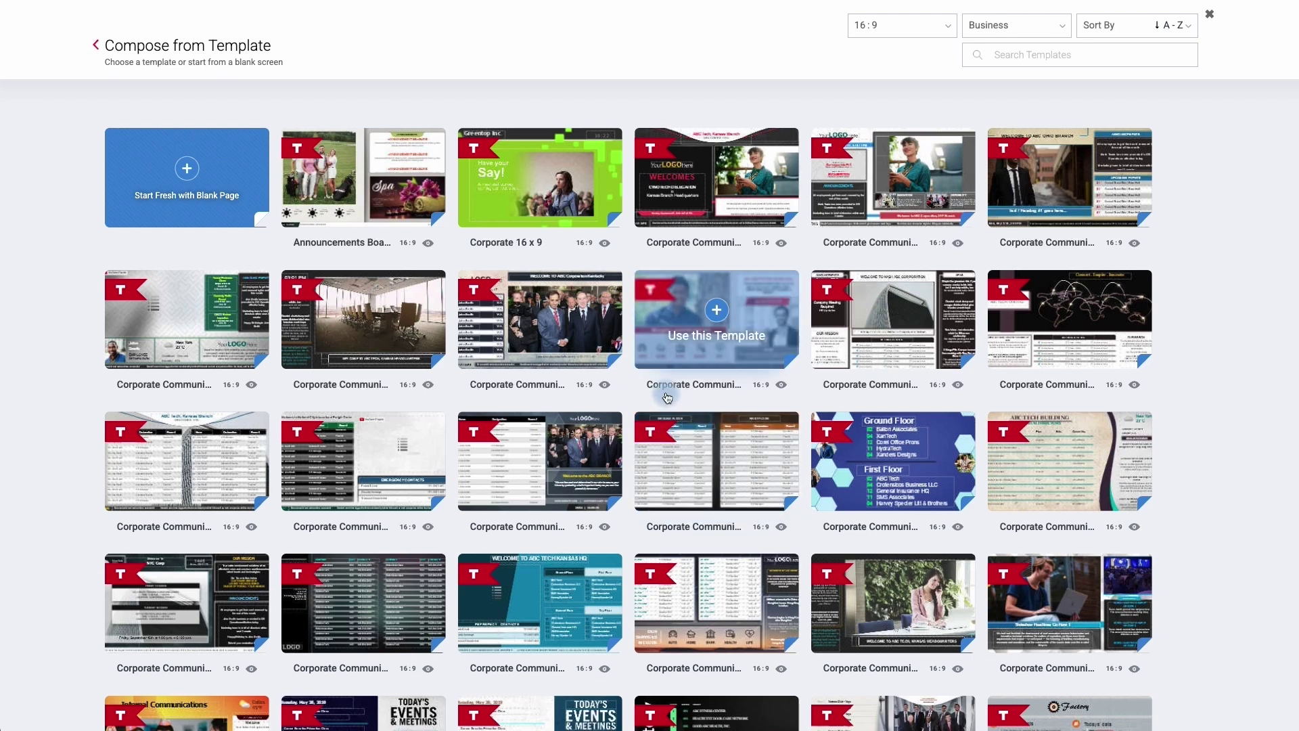
pyautogui.click(542, 312)
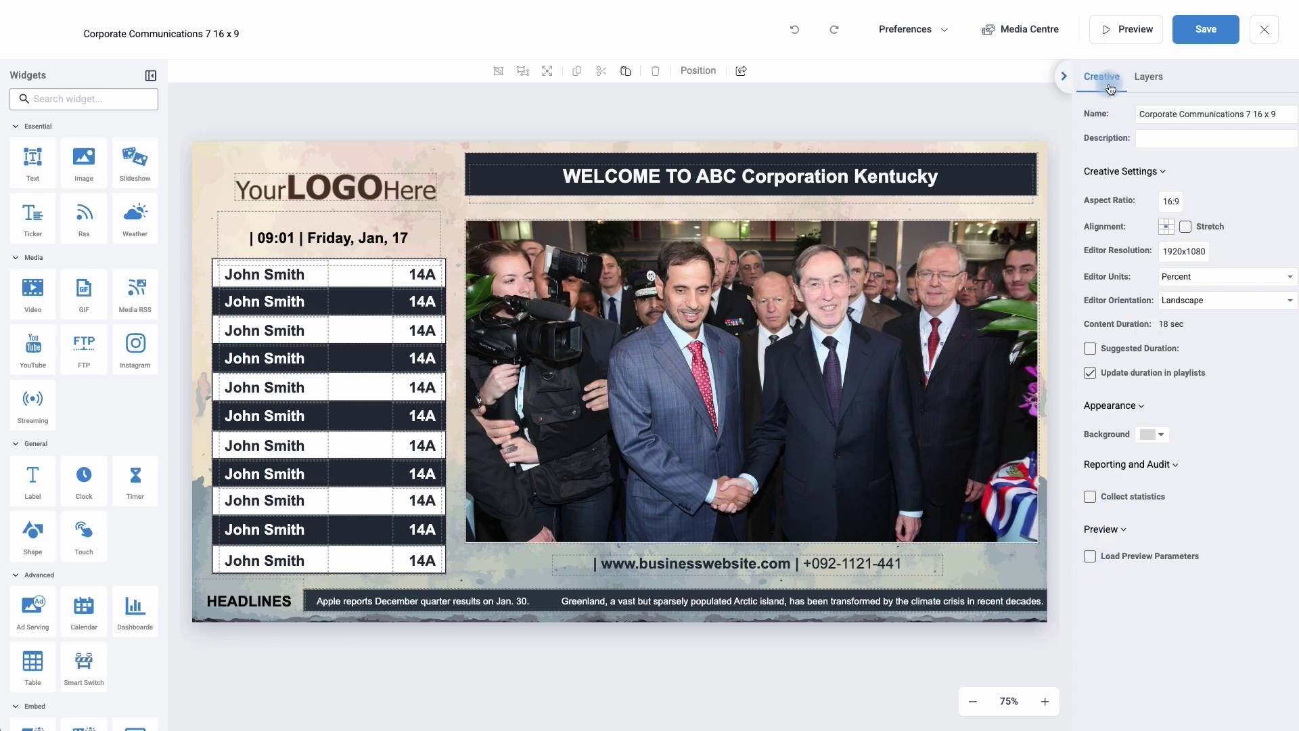
# Step: Rename the creative to "Training video business" and collapse its Creative Settings section
pyautogui.click(1163, 114)
pyautogui.tripleClick(1163, 114)
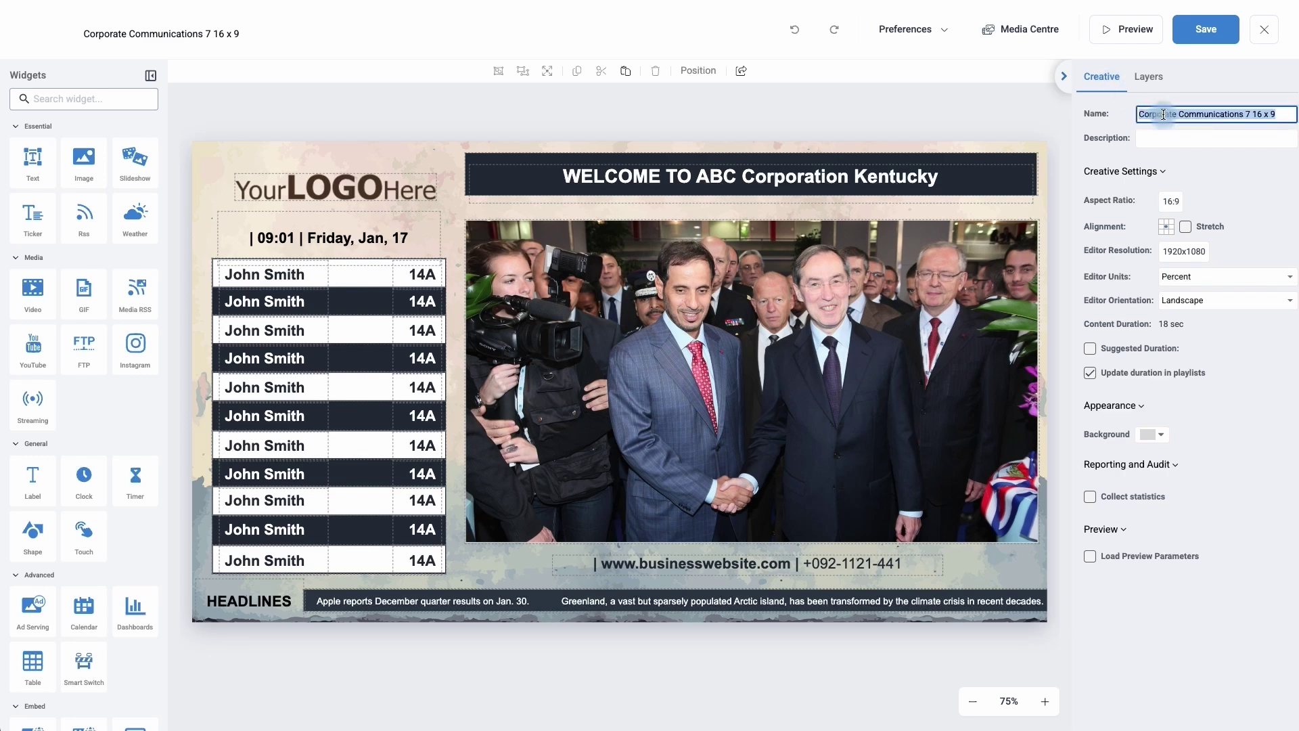
pyautogui.write('Training video business')
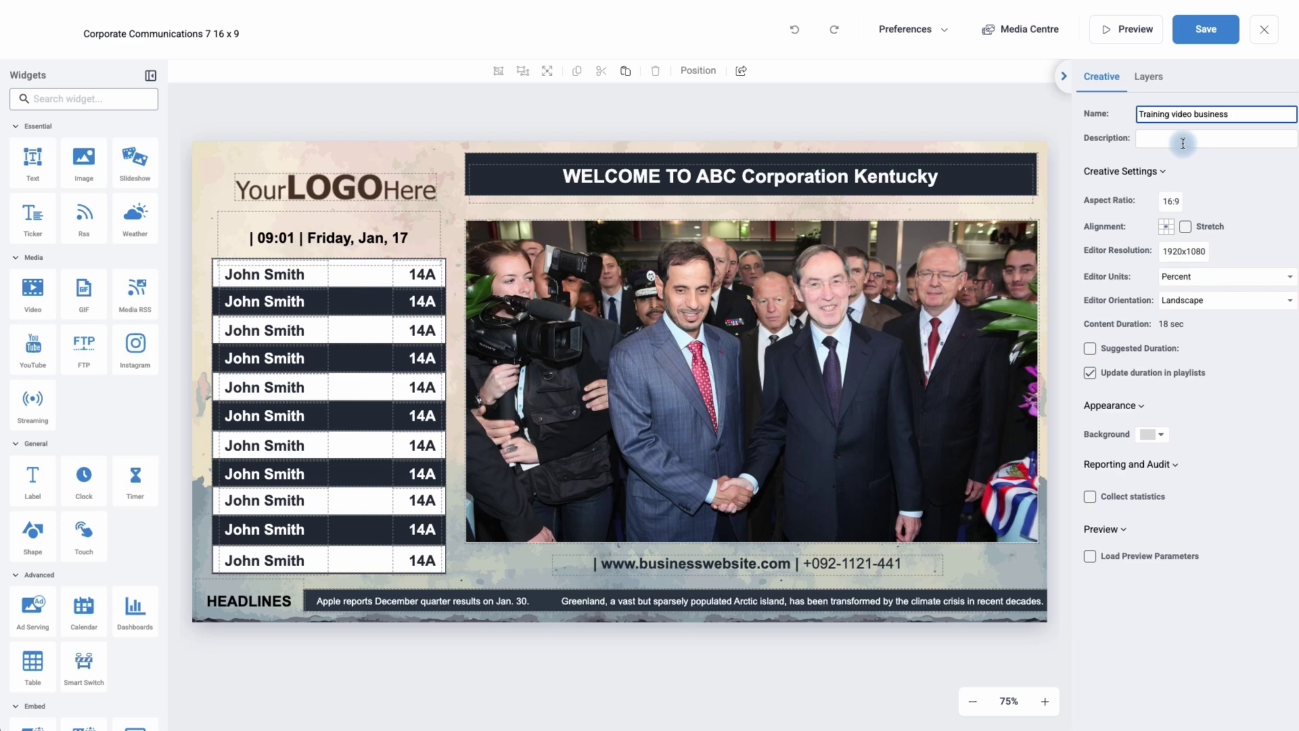
pyautogui.click(1185, 171)
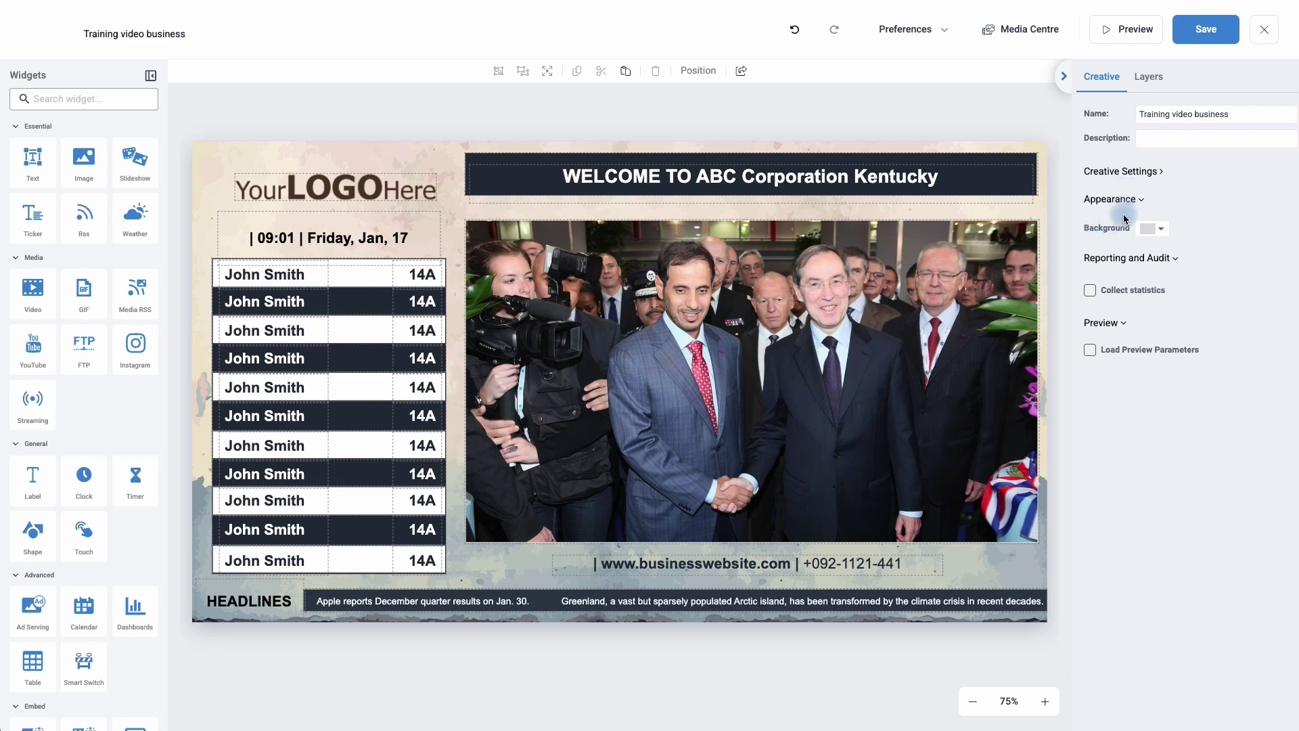
# Step: Try the dark grey photo with the red rose as the creative background and look through the preset colours
pyautogui.click(1165, 234)
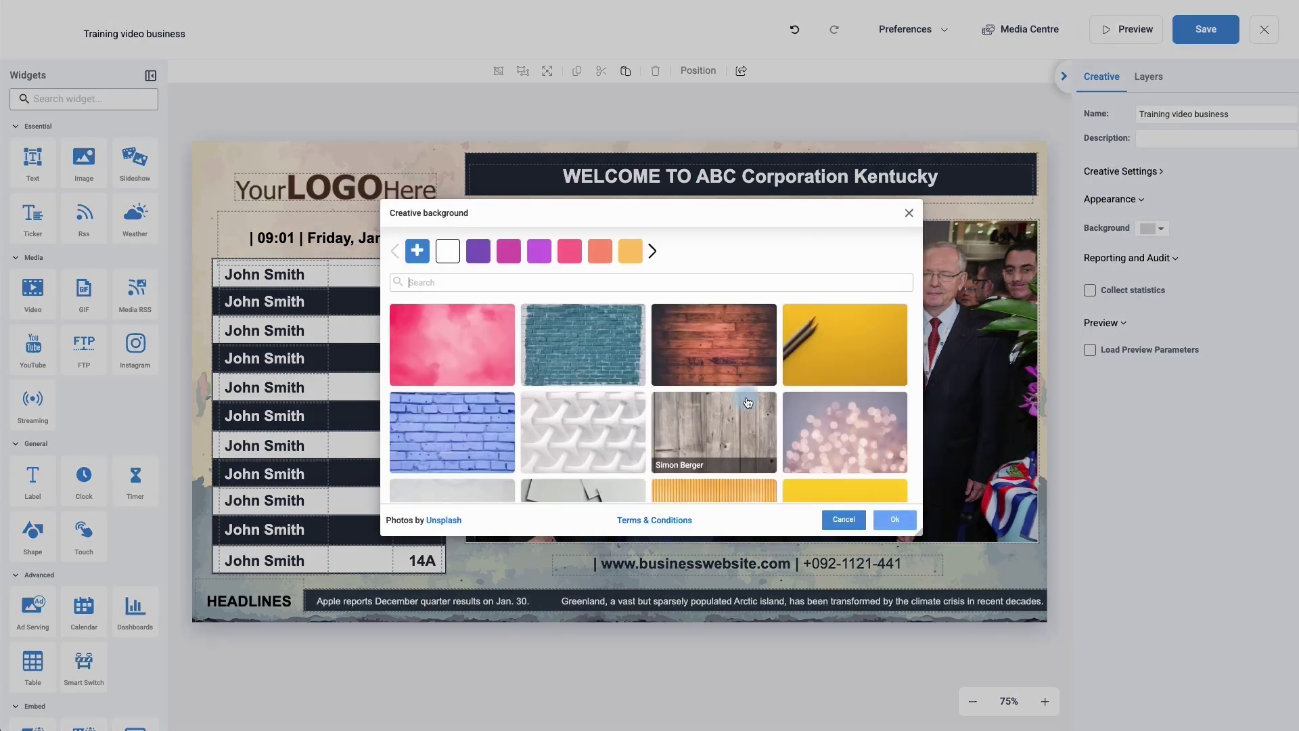
pyautogui.scroll(-5, 744, 401)
pyautogui.scroll(-3, 744, 404)
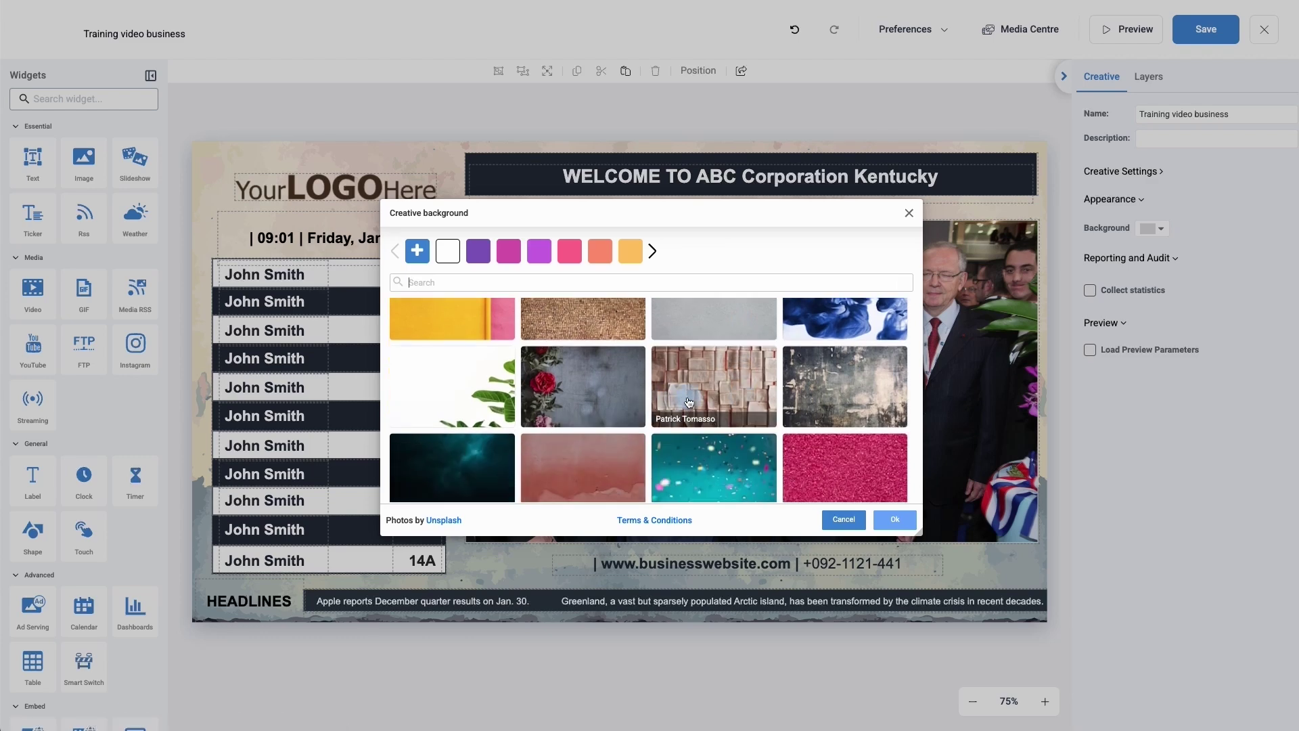
pyautogui.click(587, 392)
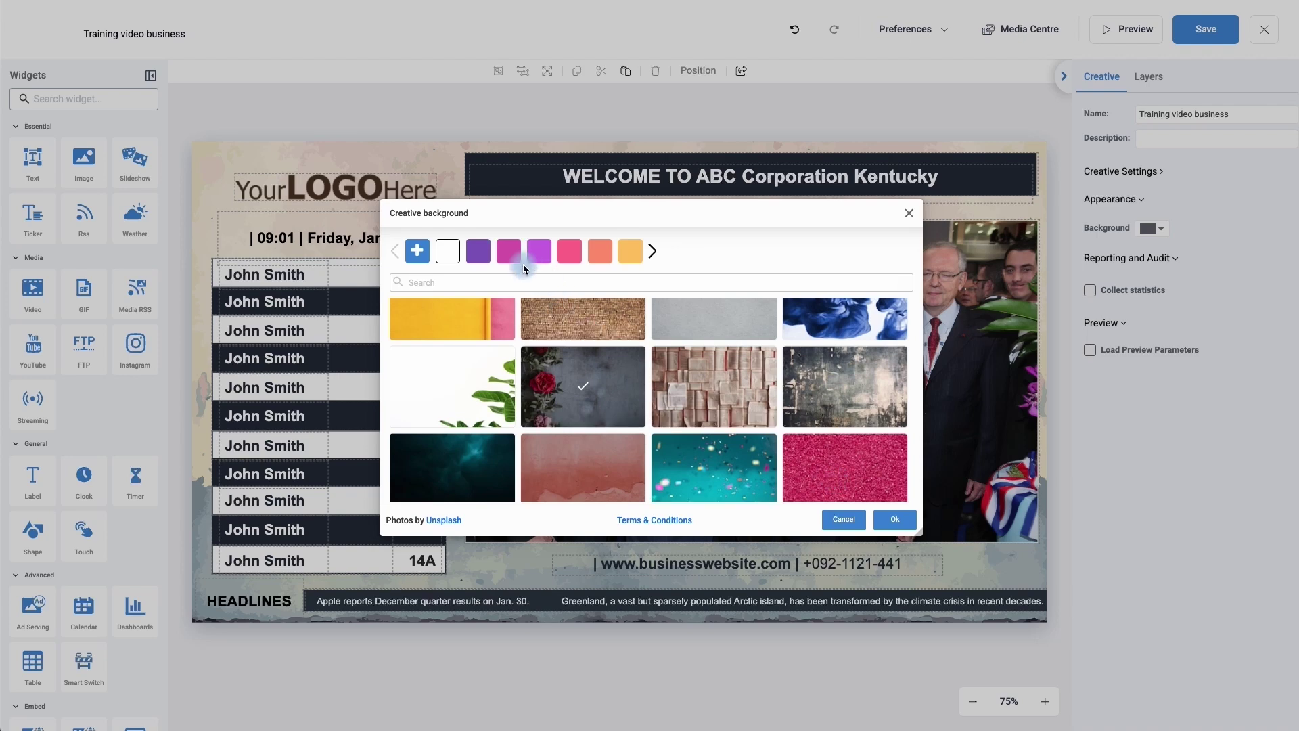
pyautogui.click(651, 252)
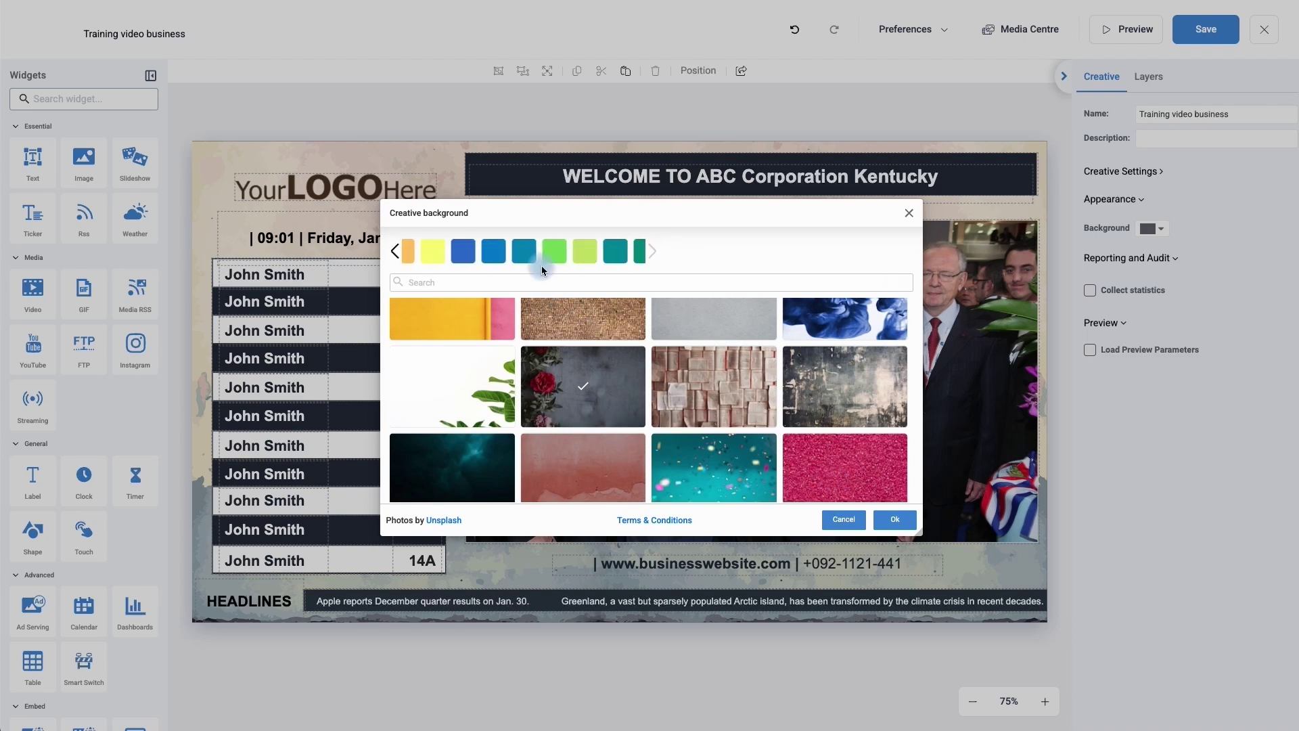
pyautogui.click(398, 257)
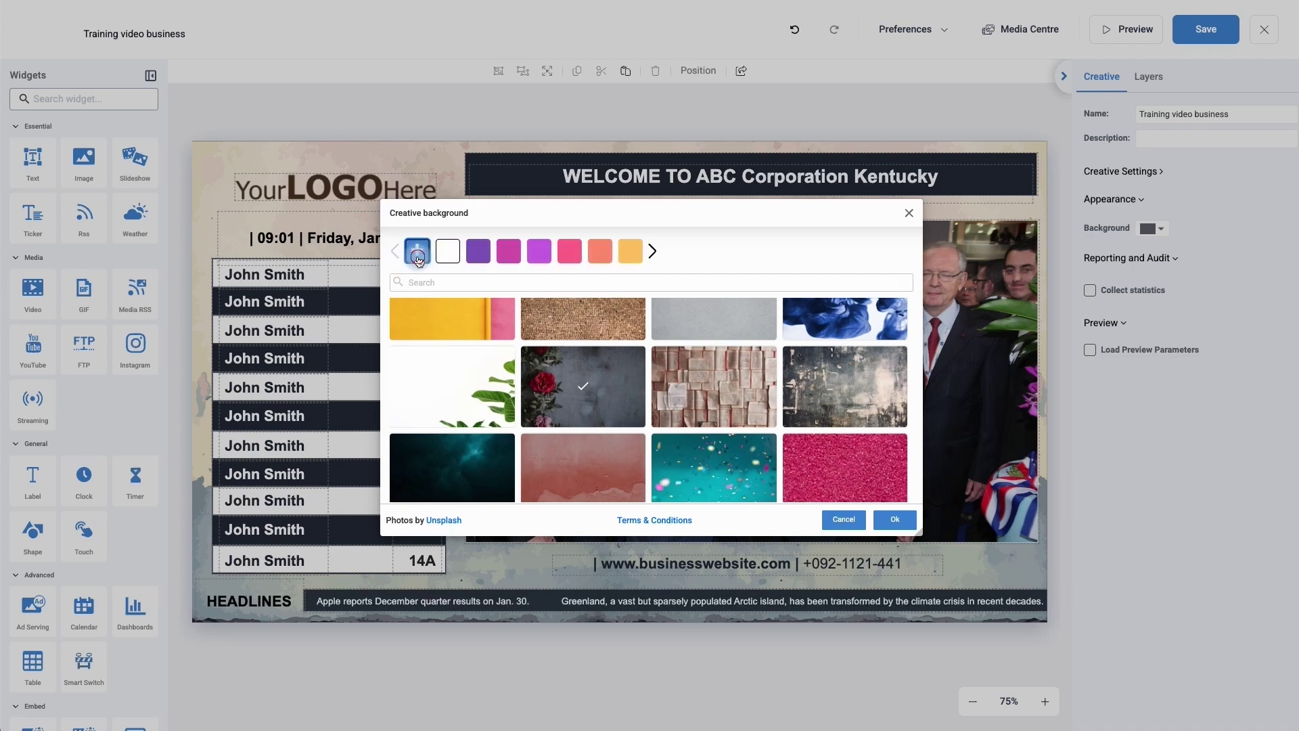
# Step: Try a solid 3333ff fill and black-to-white gradient fills for the creative background, and discard the background changes
pyautogui.click(418, 257)
pyautogui.click(372, 412)
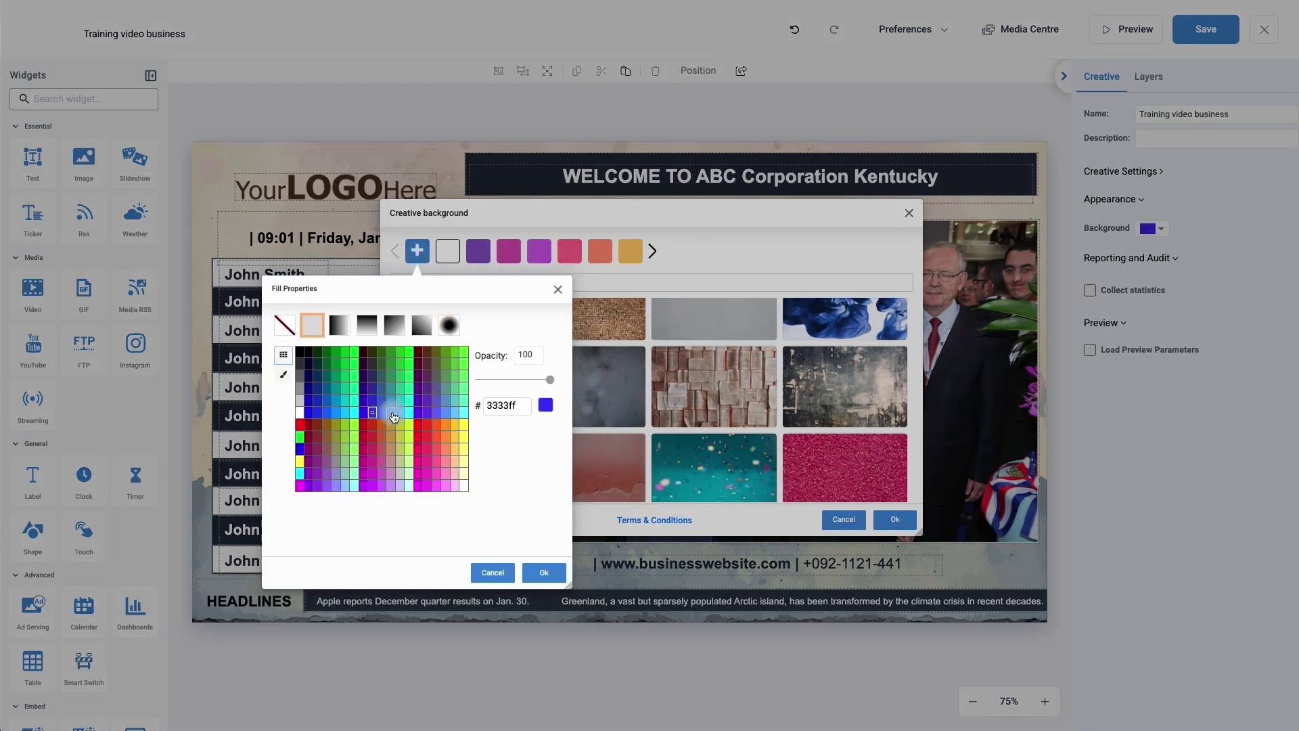
pyautogui.click(509, 408)
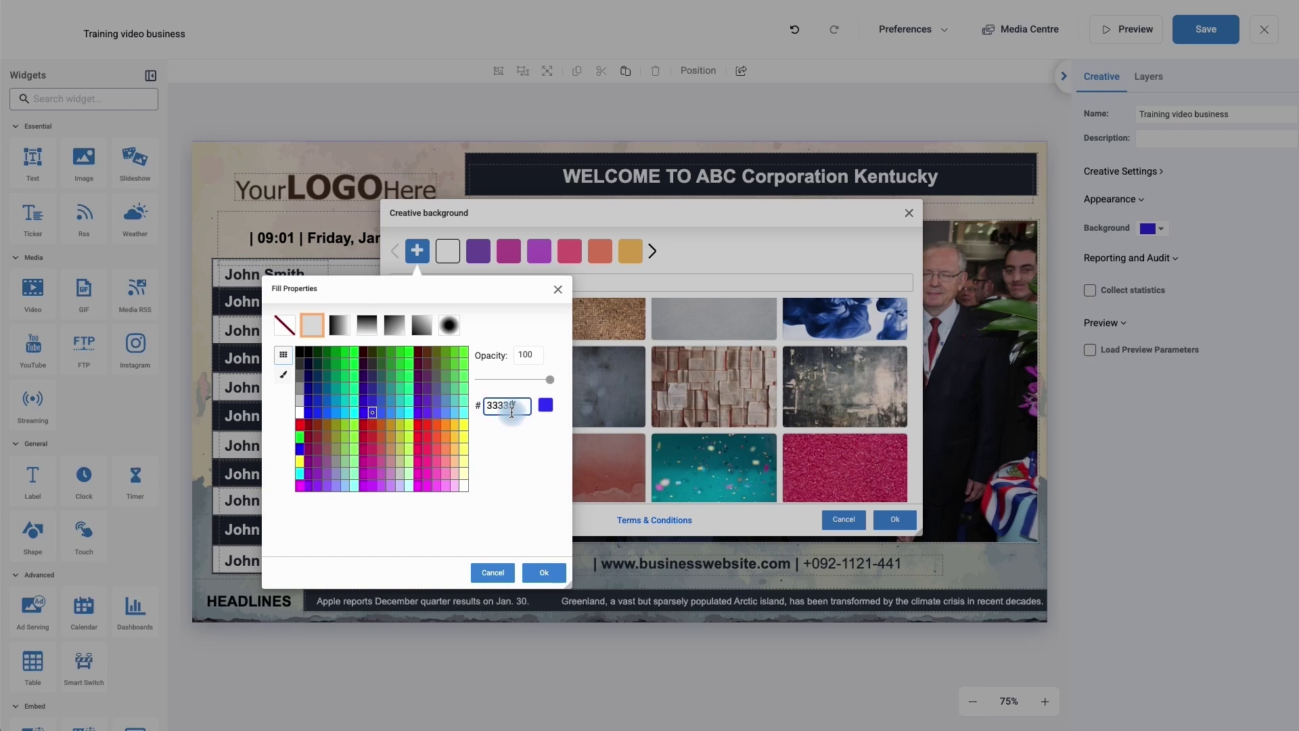
pyautogui.click(347, 332)
pyautogui.moveTo(550, 427); pyautogui.dragTo(511, 427)
pyautogui.click(373, 332)
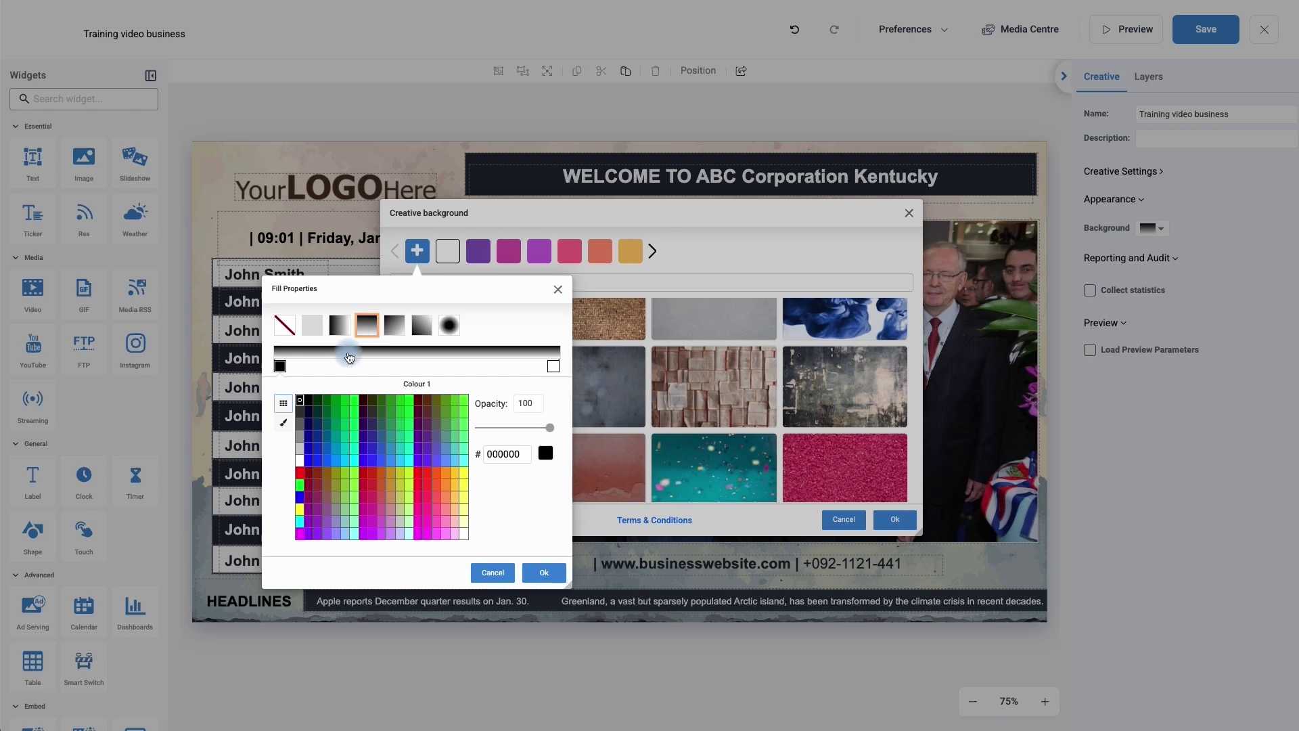
pyautogui.click(560, 290)
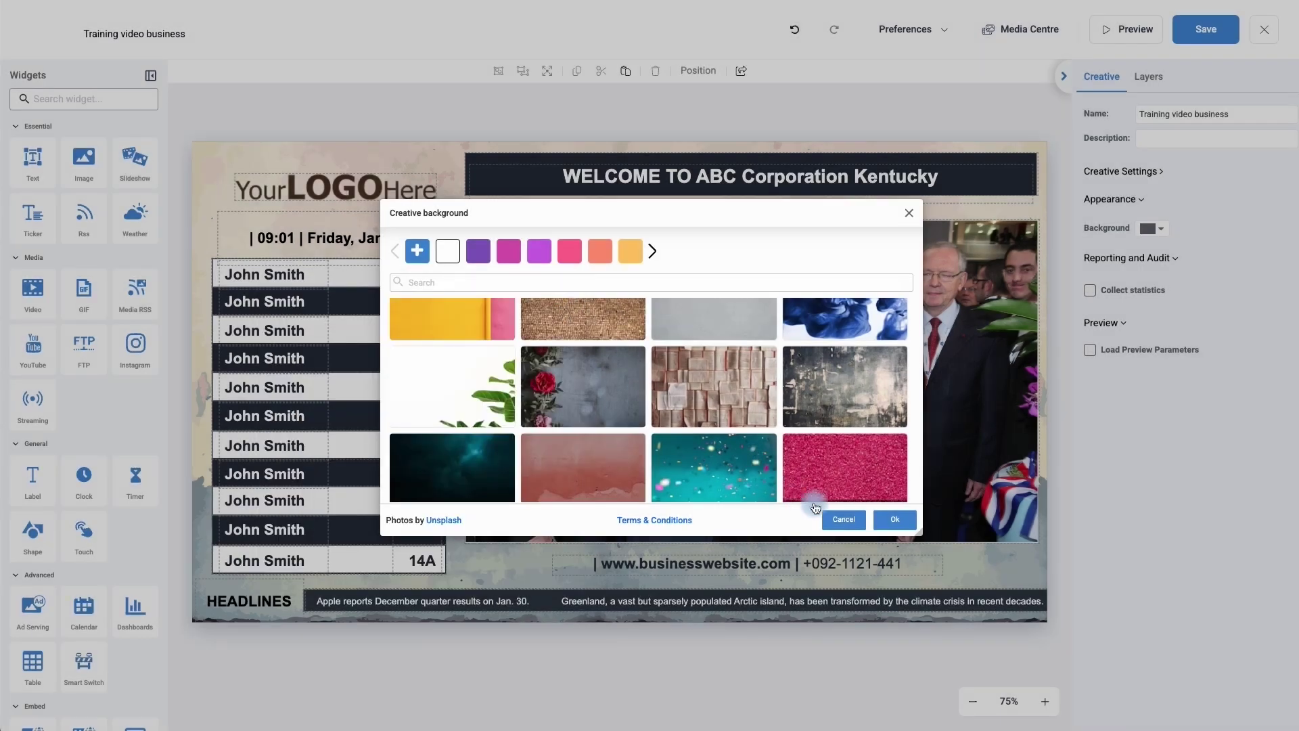
pyautogui.click(832, 517)
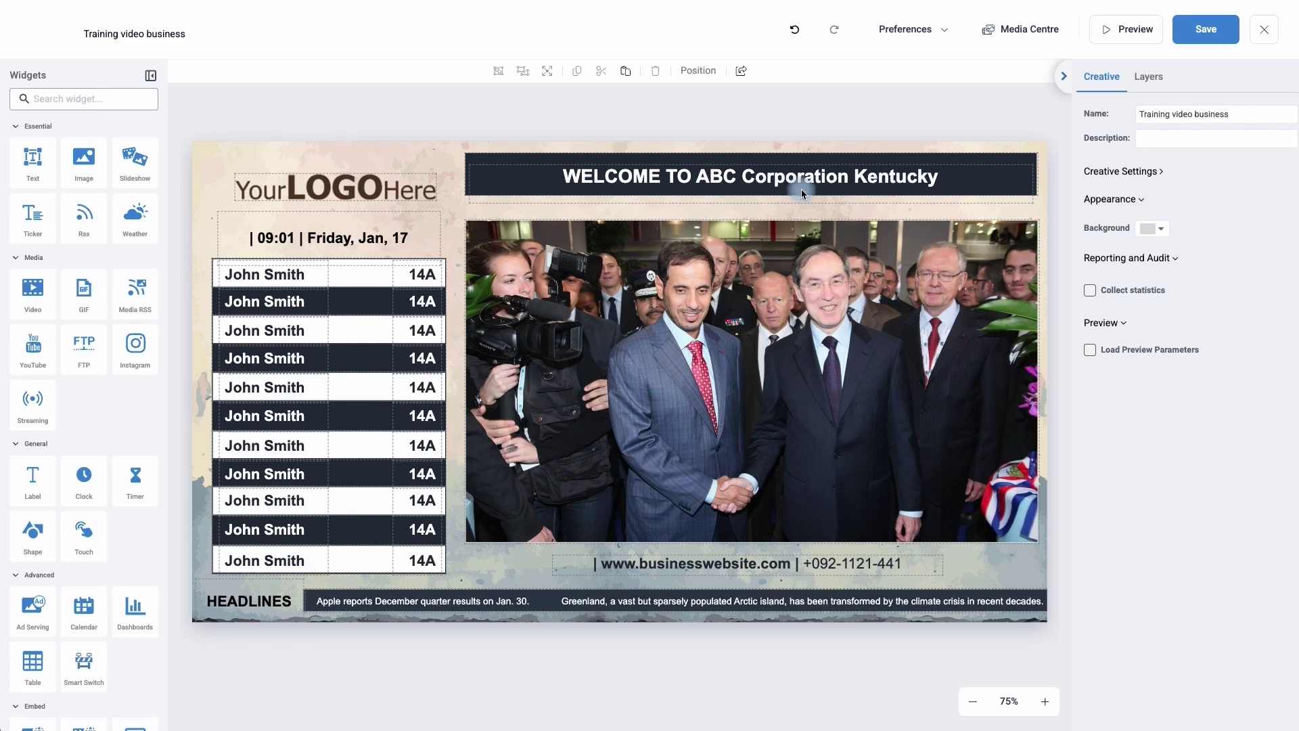
# Step: Examine the creative's layer list and open the properties of the Slideshow1 layer
pyautogui.click(1142, 82)
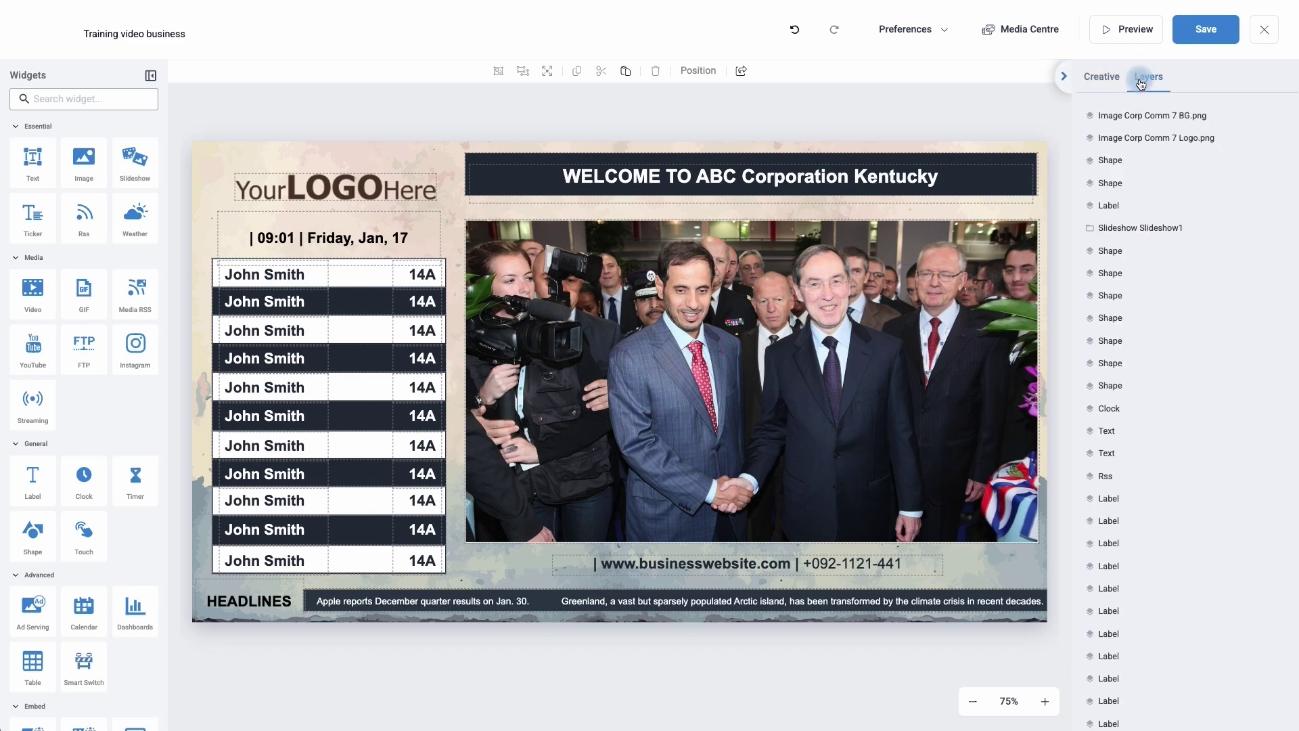
pyautogui.scroll(-4, 1137, 196)
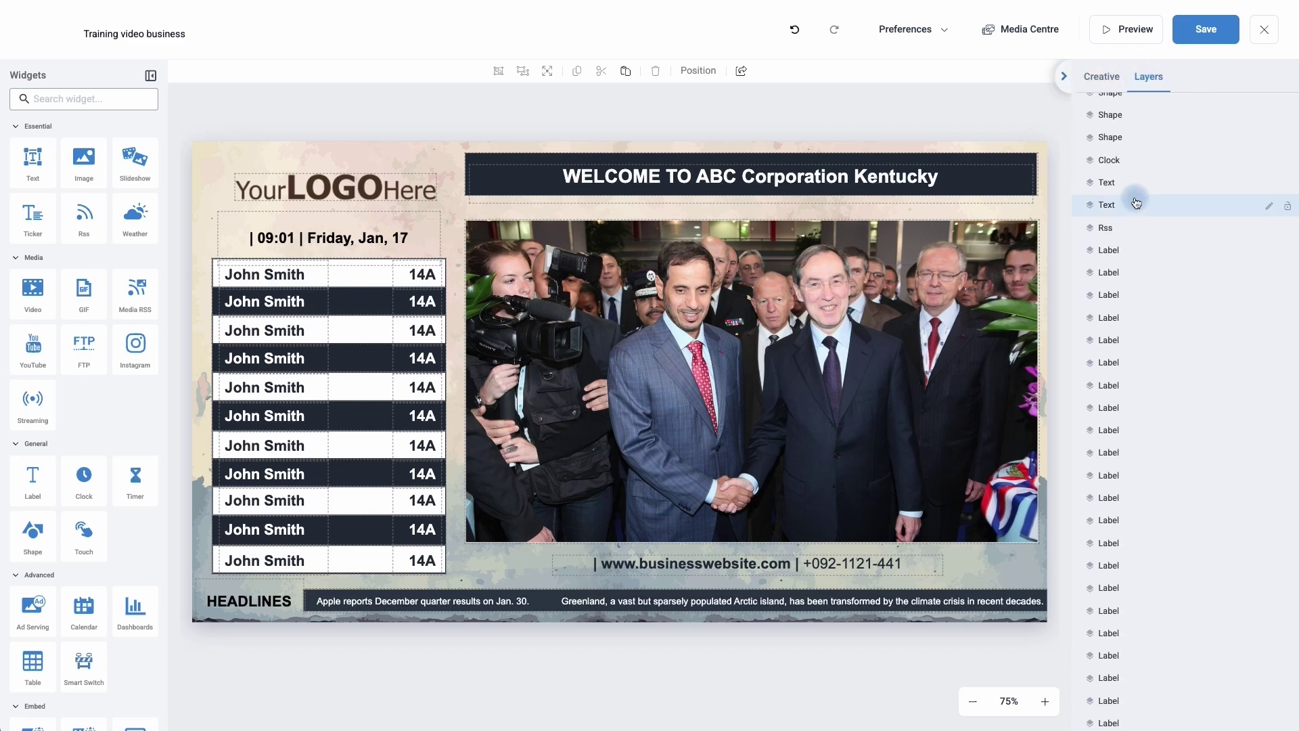
pyautogui.scroll(4, 1134, 166)
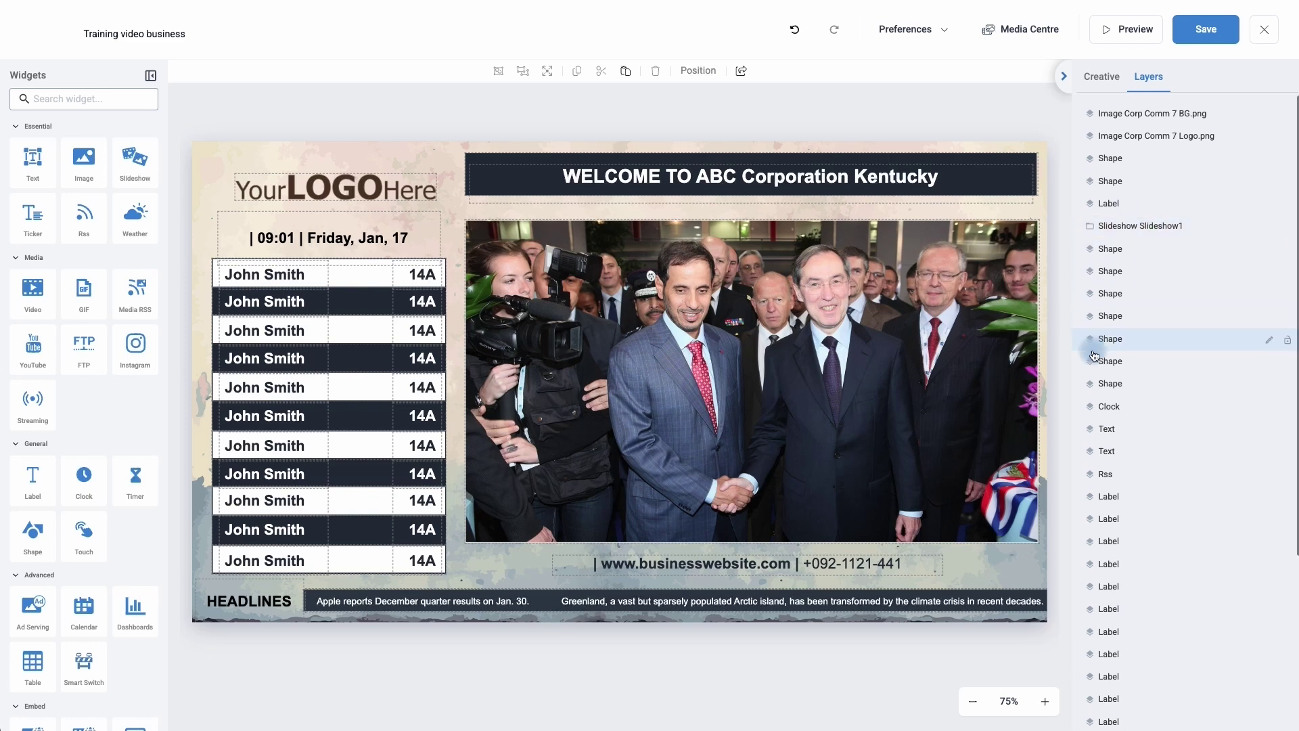
pyautogui.scroll(-2, 1102, 433)
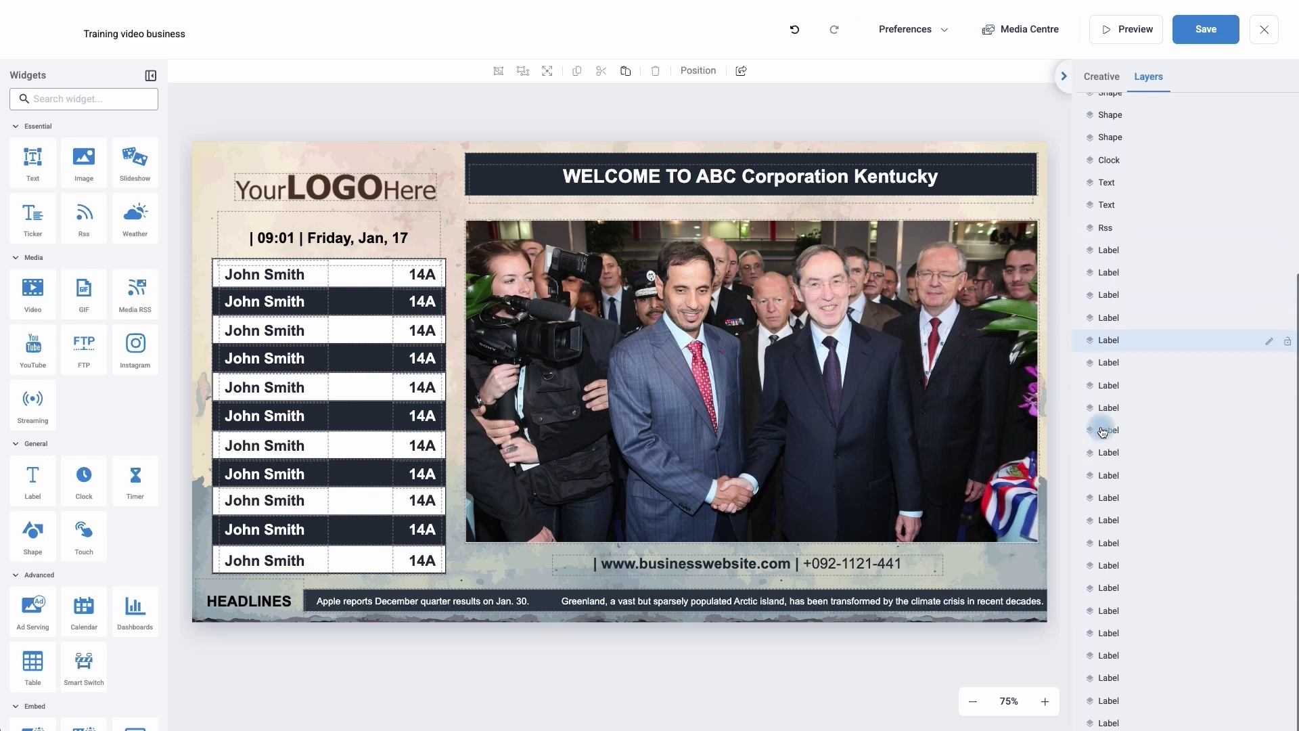
pyautogui.scroll(2, 1102, 433)
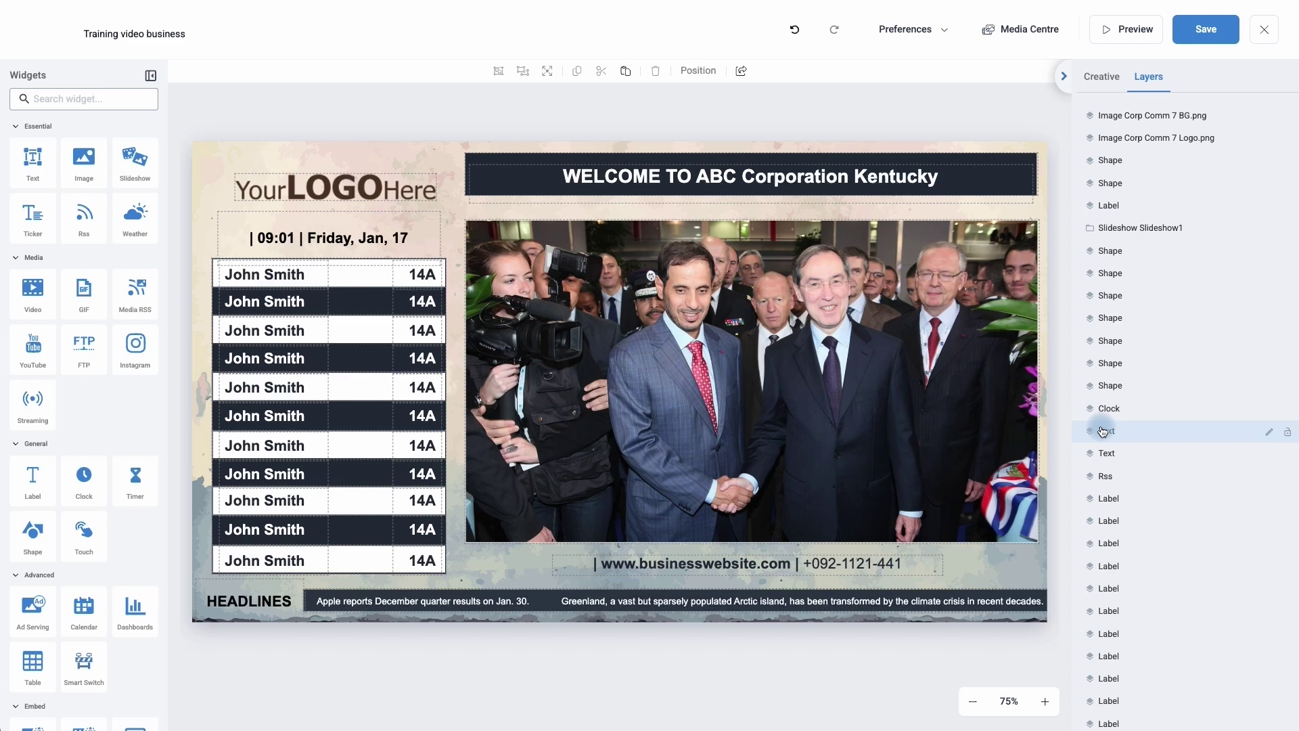
pyautogui.click(1109, 231)
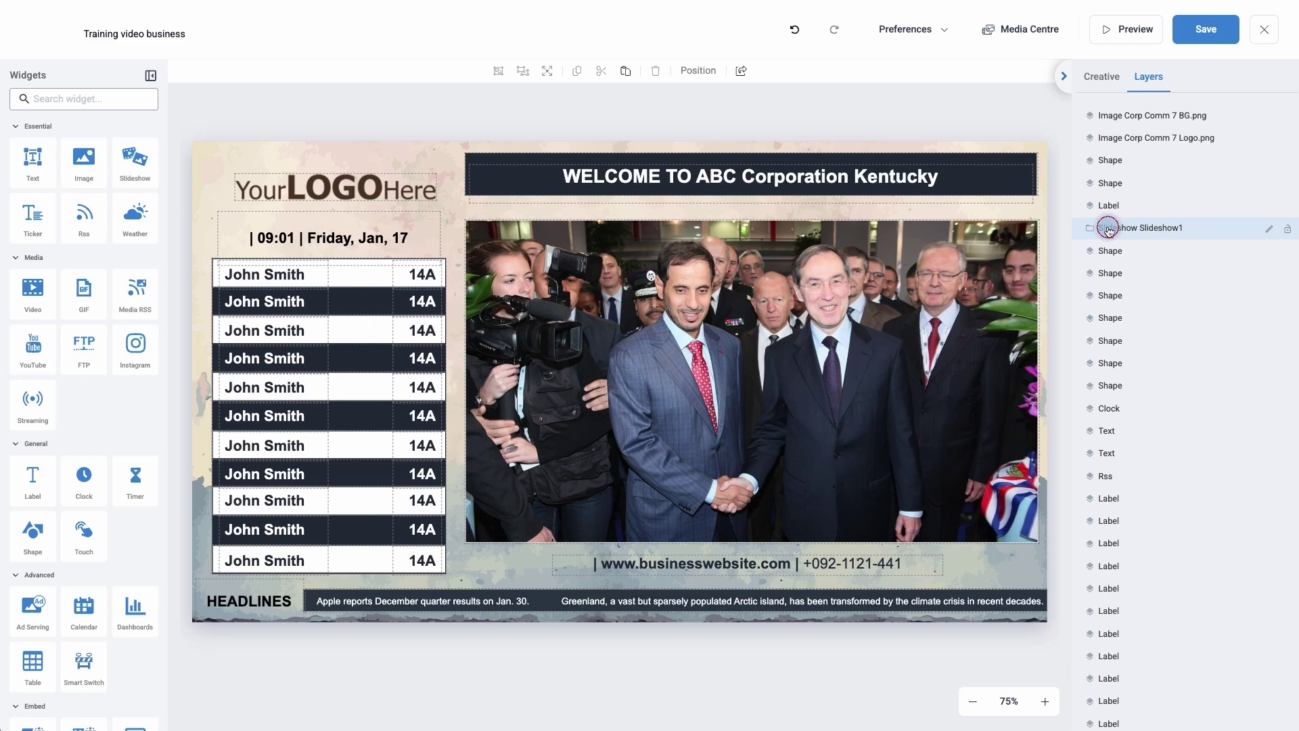
pyautogui.click(1195, 83)
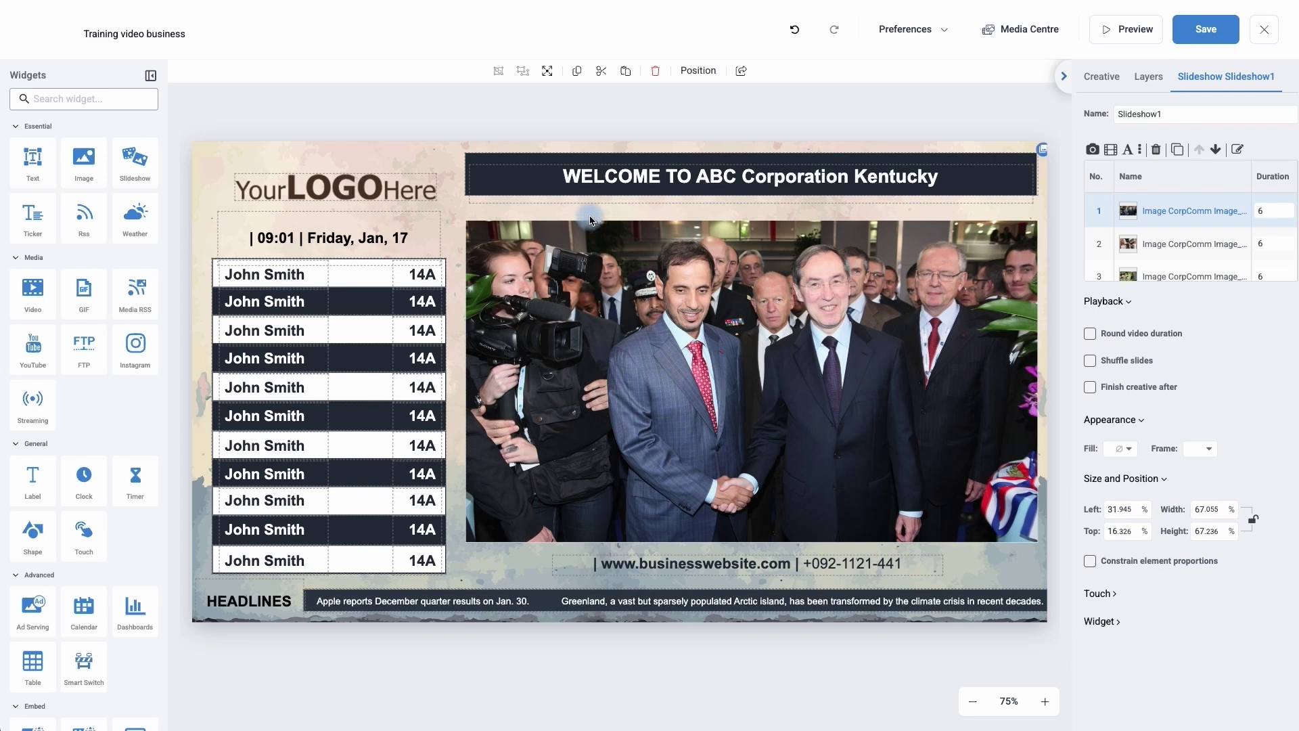
# Step: Select the logo image on the canvas and view its properties and media library
pyautogui.click(322, 193)
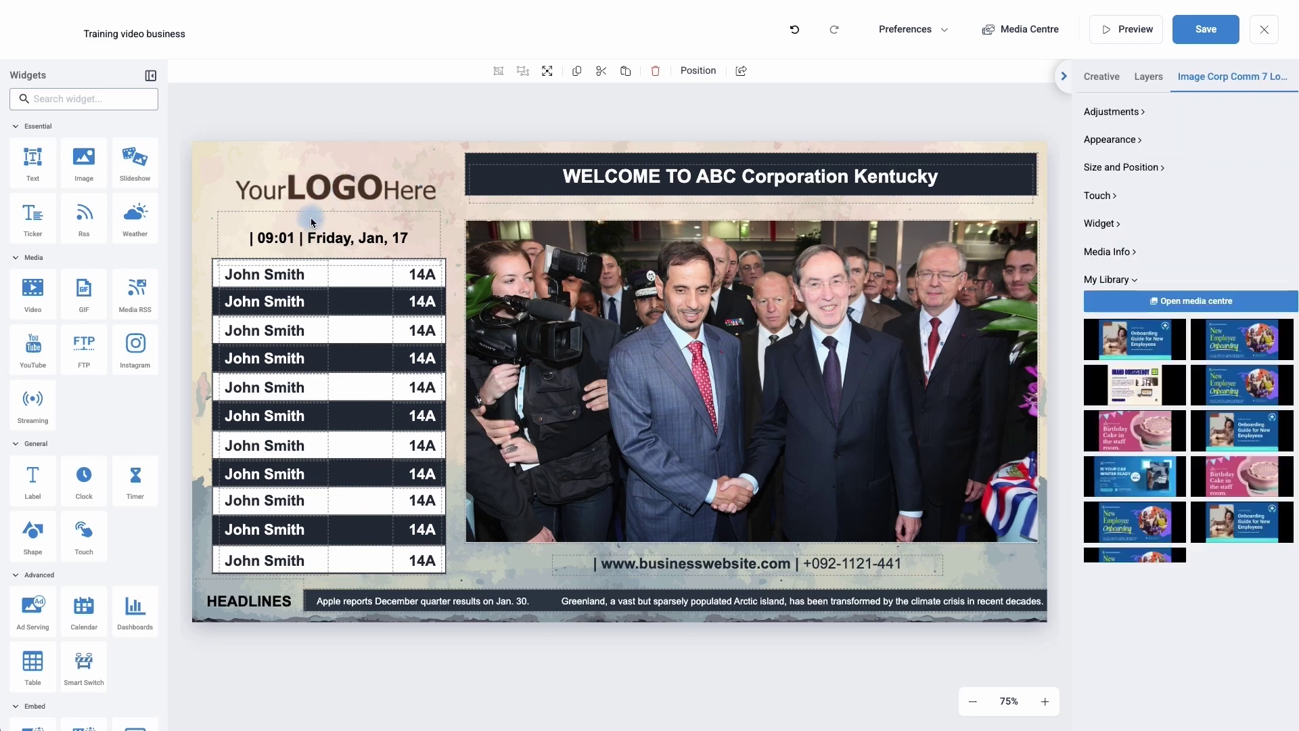
pyautogui.click(295, 184)
pyautogui.click(321, 191)
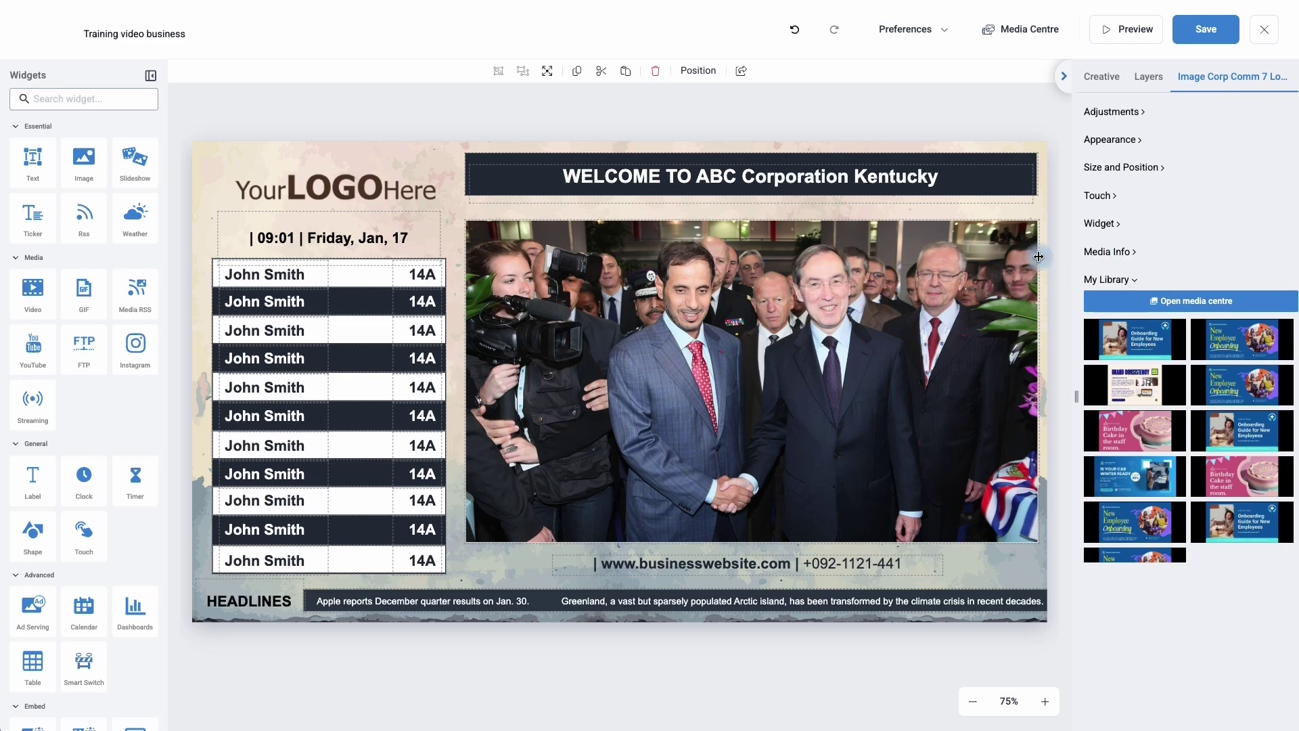
pyautogui.click(271, 194)
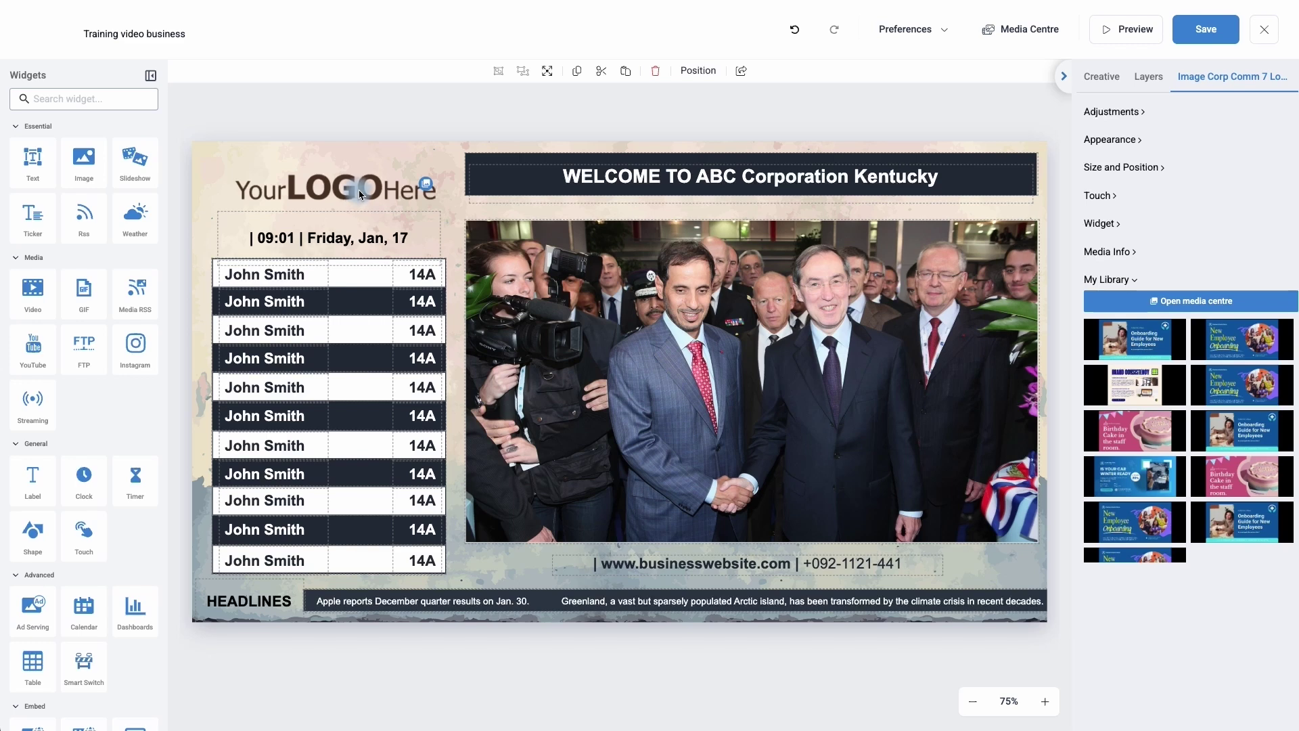
# Step: Change the company name in the welcome headline so it reads "WELCOME TO THE PERFECT COMPANY"
pyautogui.click(655, 177)
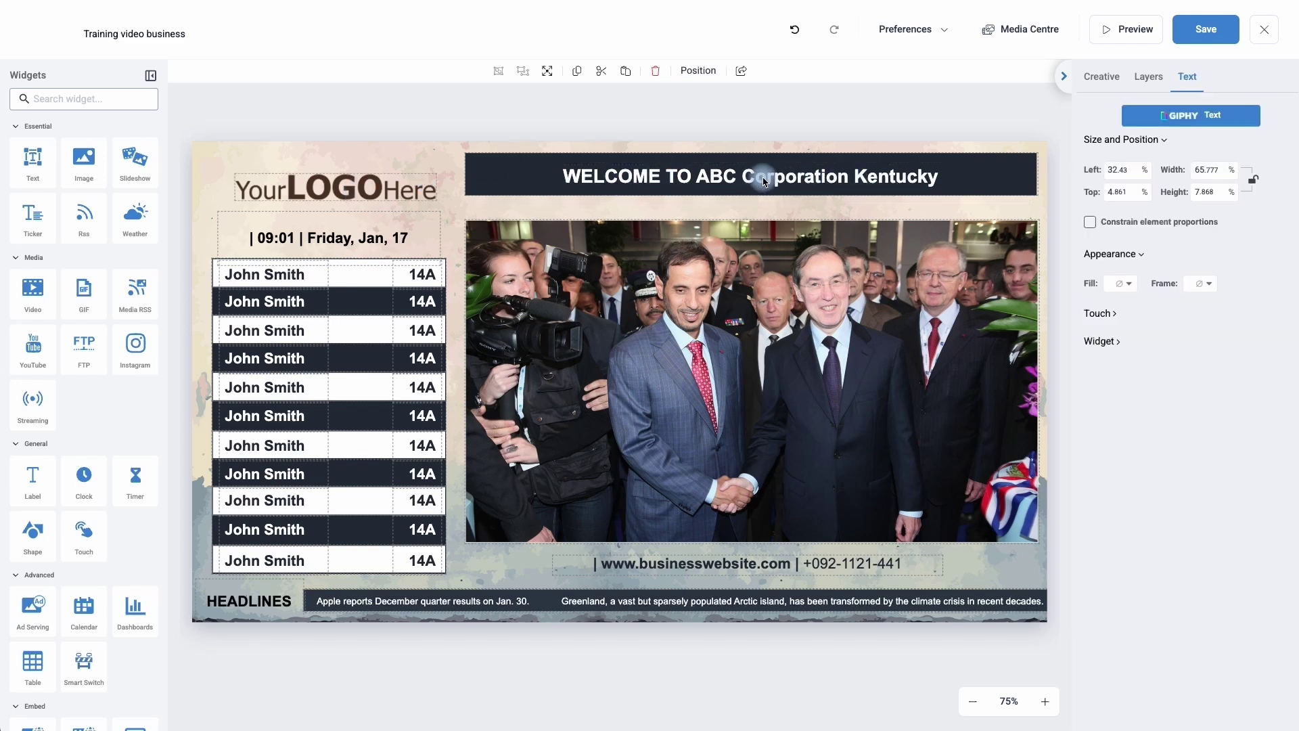
pyautogui.doubleClick(755, 177)
pyautogui.moveTo(747, 177); pyautogui.dragTo(957, 178)
pyautogui.moveTo(750, 177); pyautogui.dragTo(710, 177)
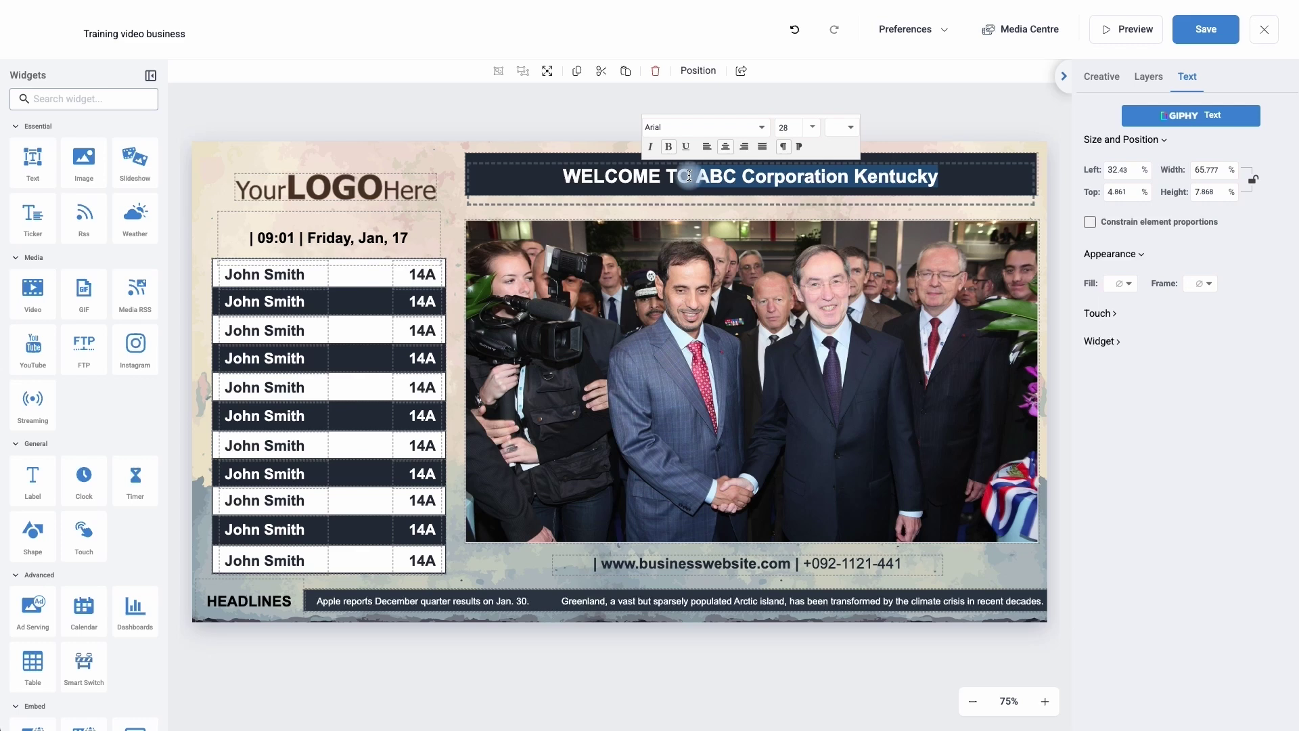
pyautogui.write('THE PERFECT COMPANY')
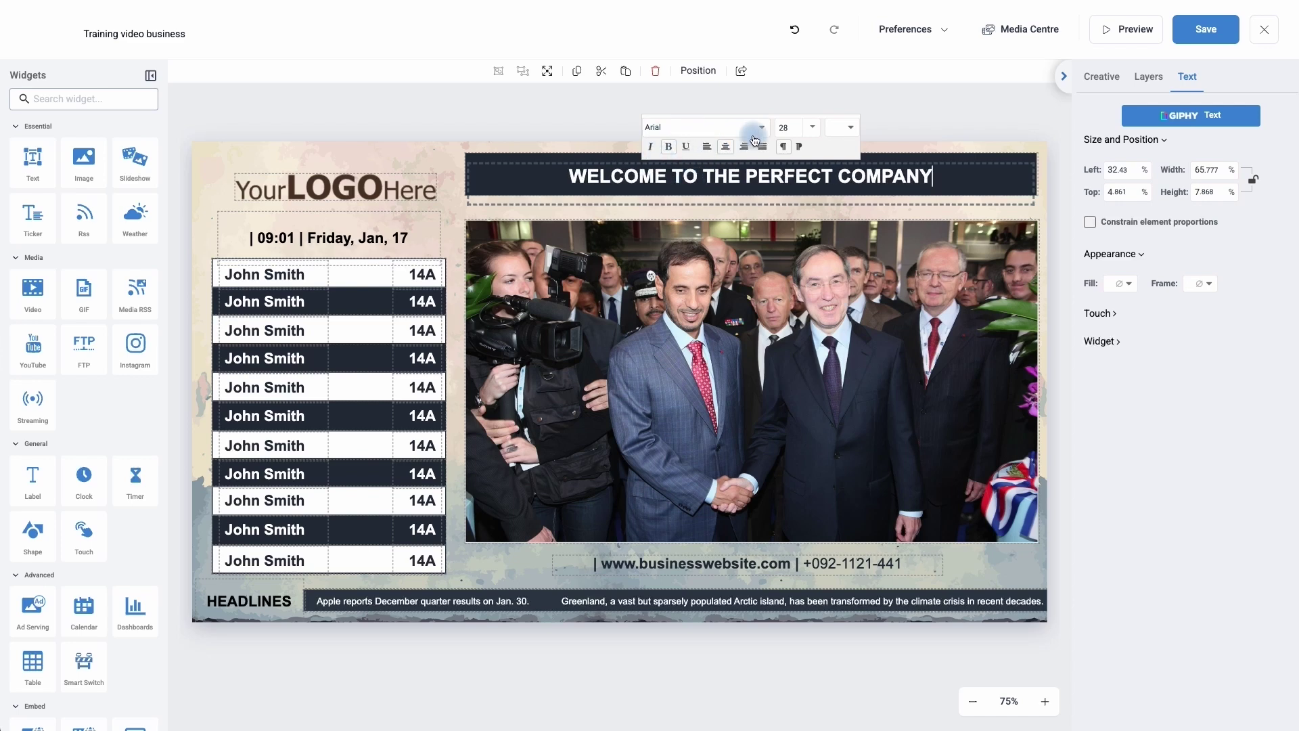
# Step: Set the font of the whole welcome headline to Actor
pyautogui.moveTo(940, 178); pyautogui.dragTo(574, 180)
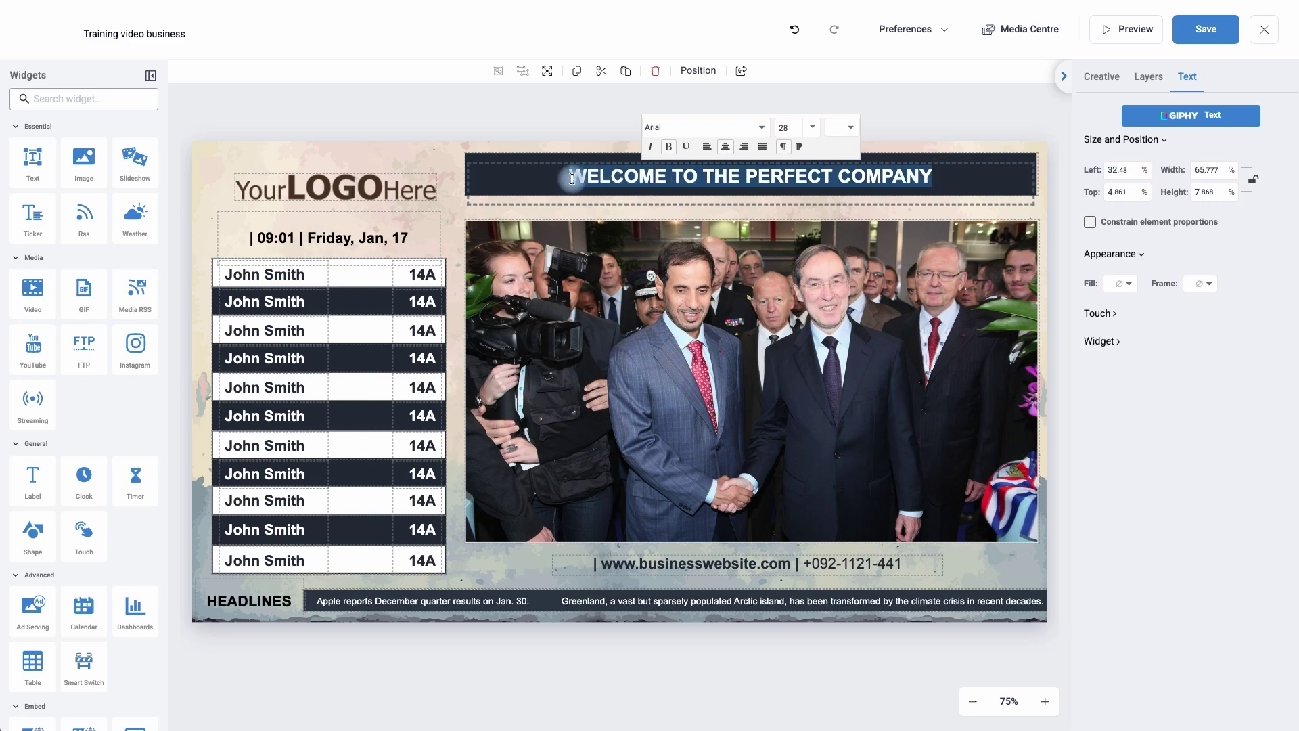
pyautogui.click(760, 127)
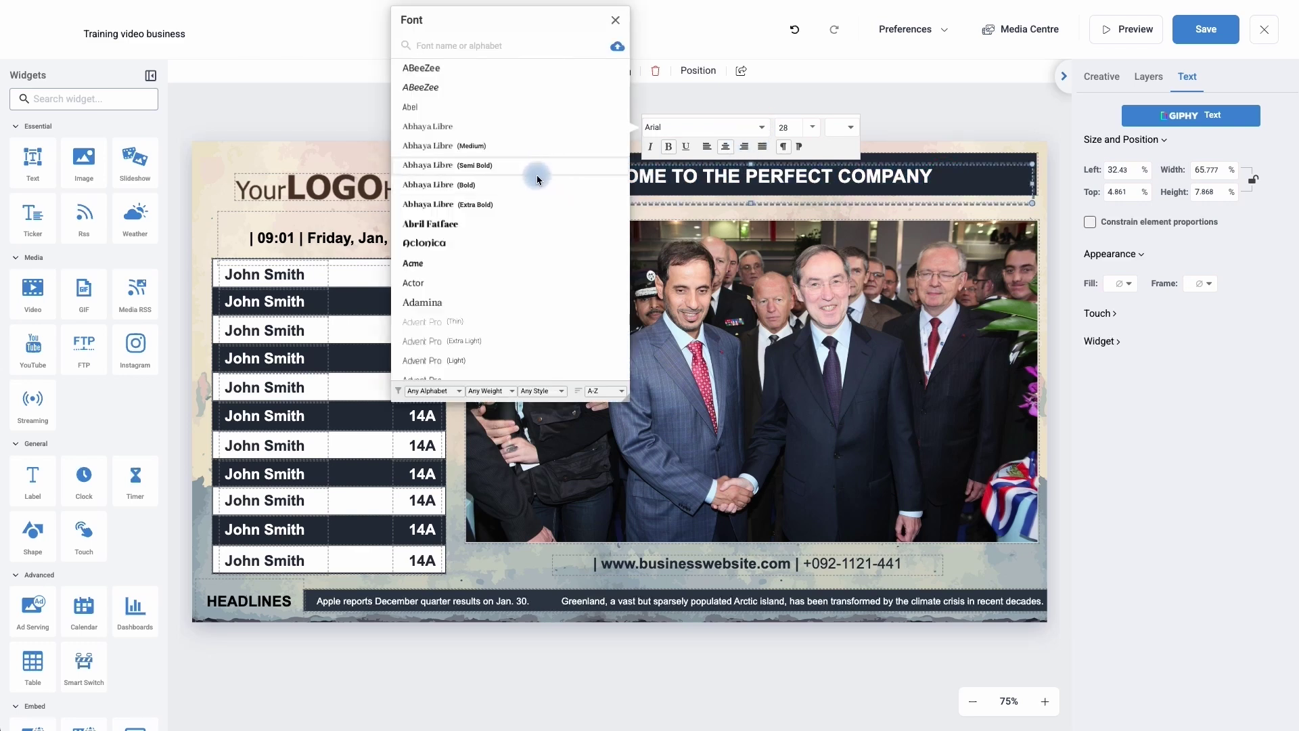
pyautogui.click(420, 283)
pyautogui.click(754, 130)
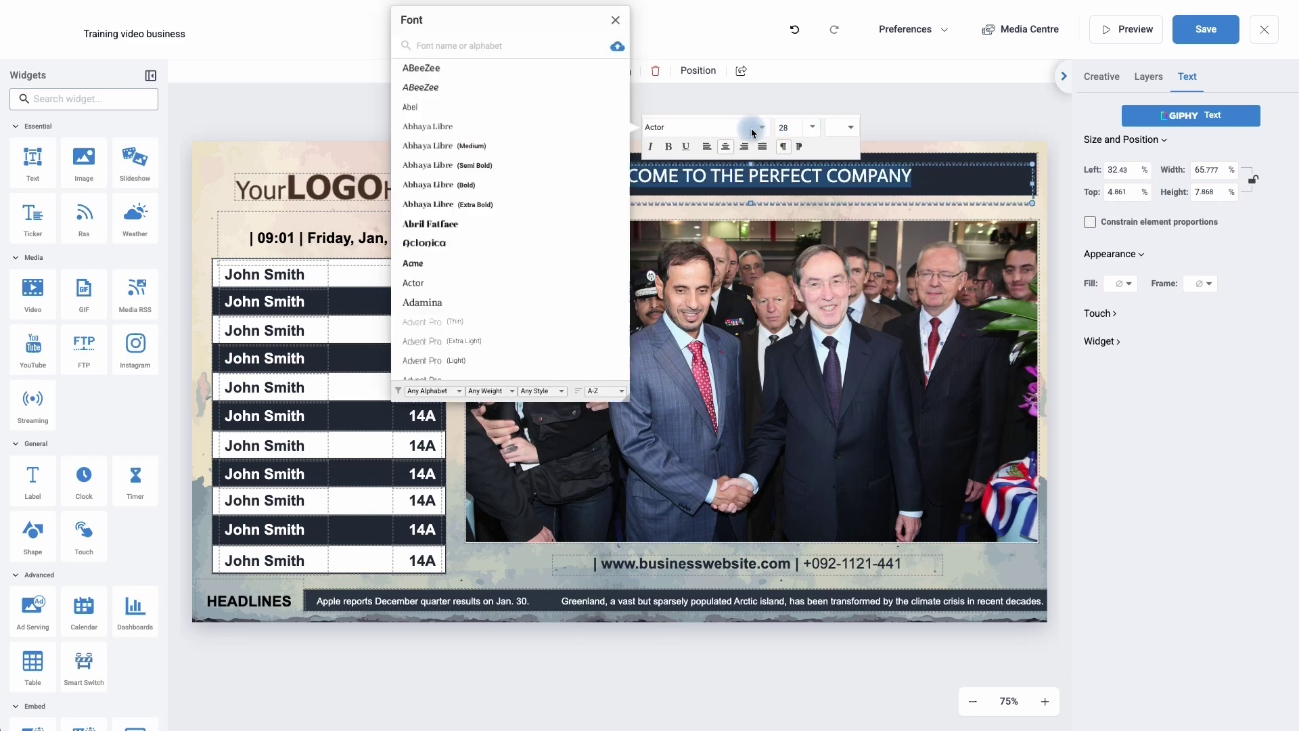
pyautogui.click(616, 47)
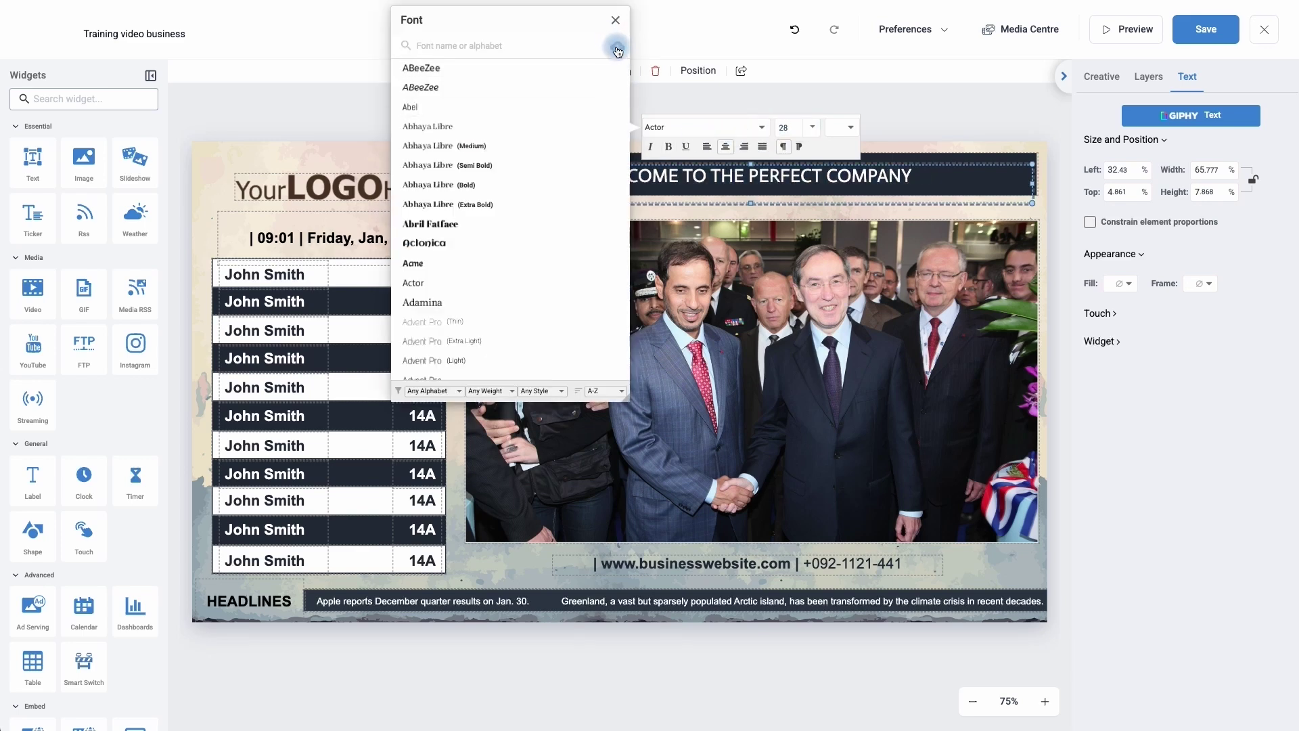
# Step: Set the welcome headline's font size to 36
pyautogui.click(817, 131)
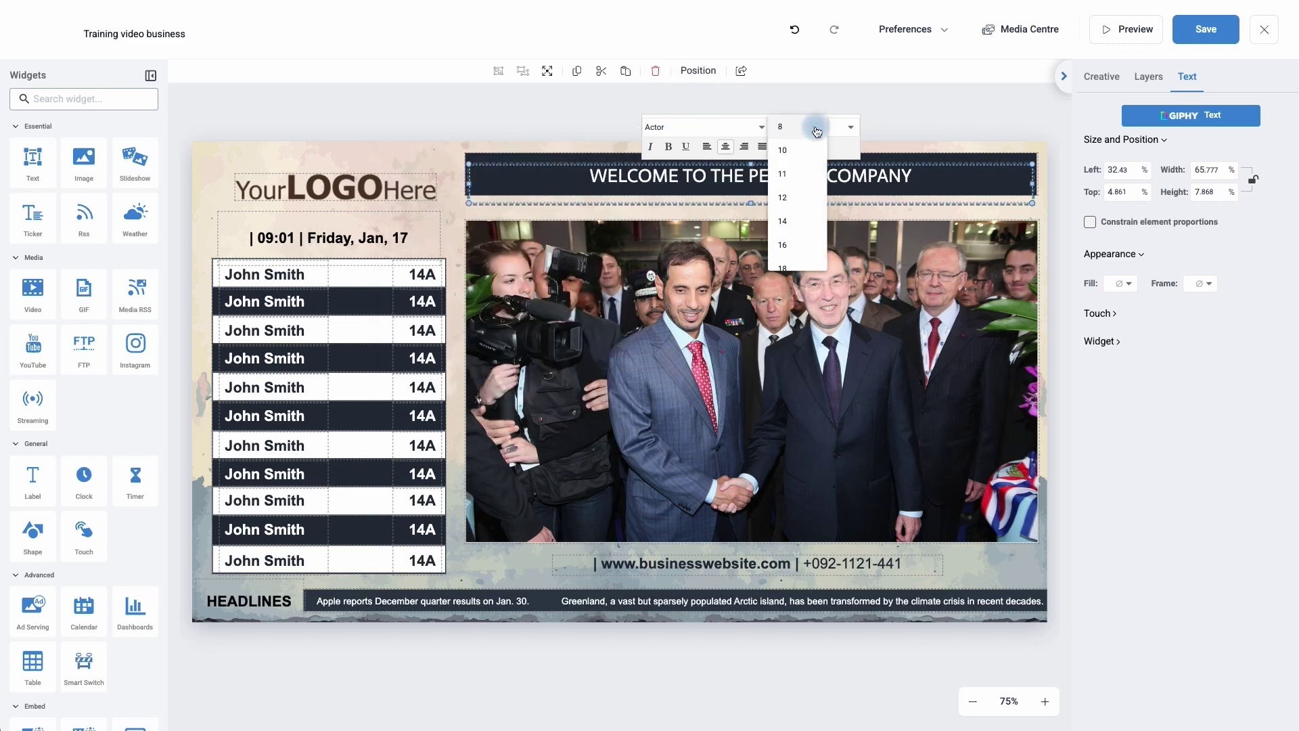
pyautogui.click(817, 129)
pyautogui.click(849, 128)
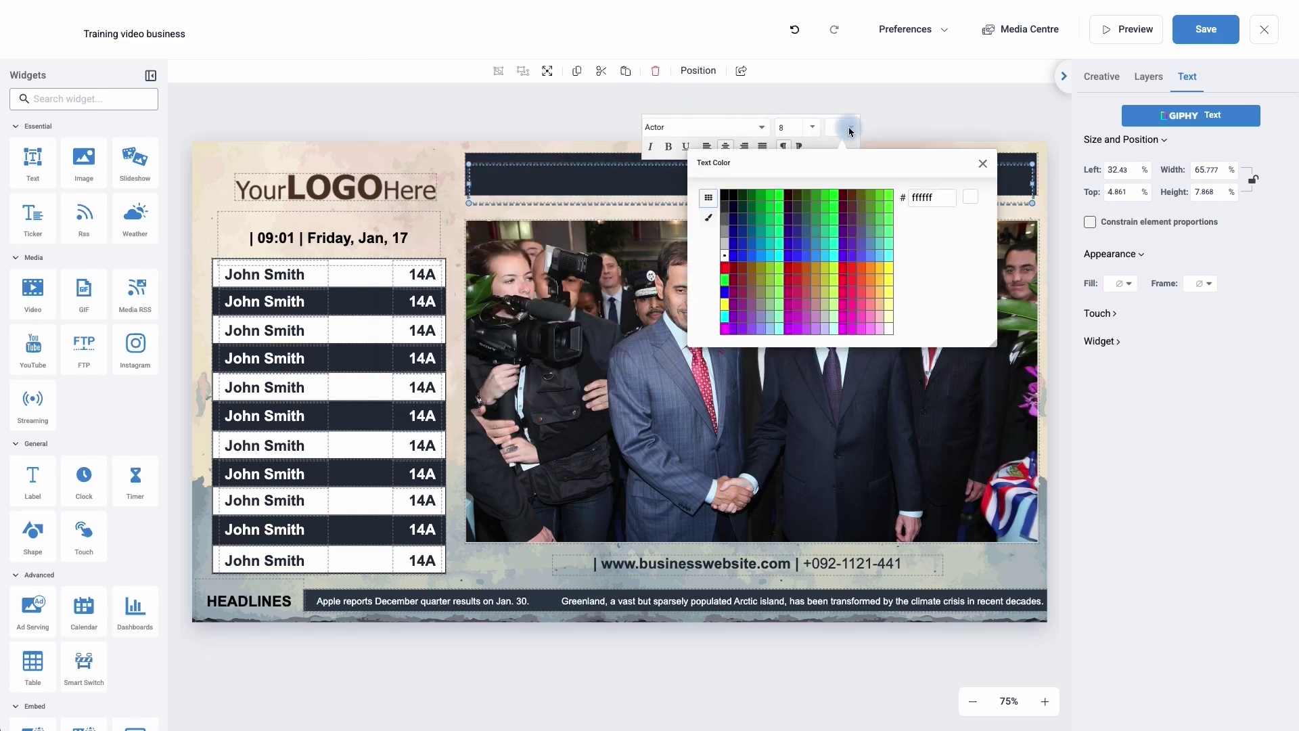
pyautogui.click(814, 129)
pyautogui.click(814, 129)
pyautogui.scroll(-5, 785, 203)
pyautogui.click(790, 135)
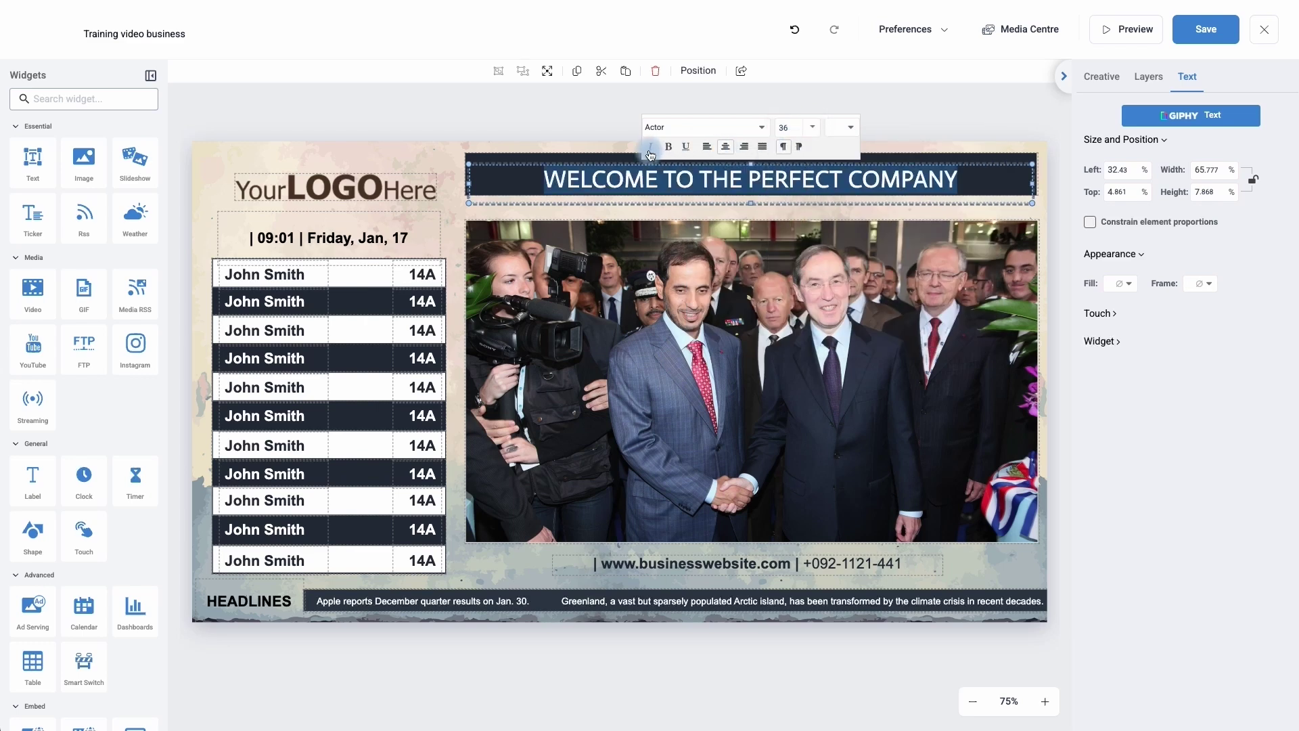
# Step: Format the welcome headline as italic and underlined, with left-to-right text direction
pyautogui.click(650, 148)
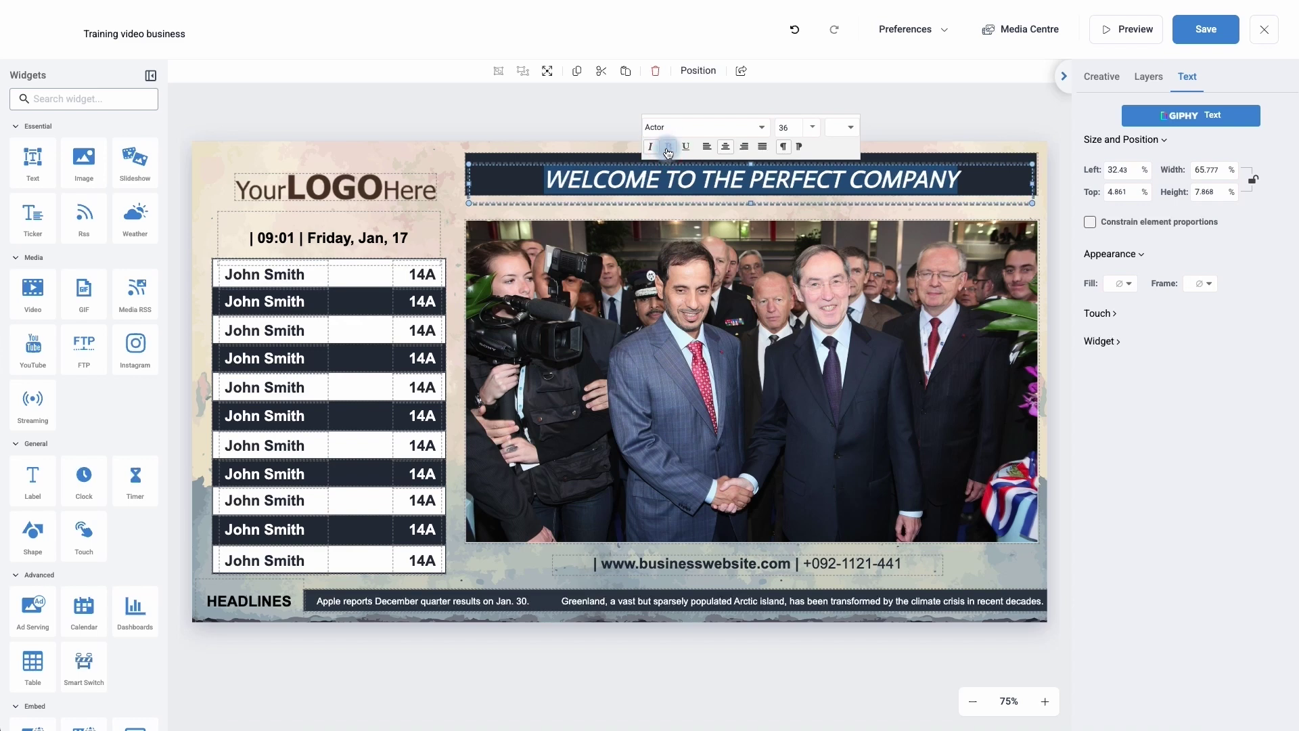
pyautogui.click(685, 149)
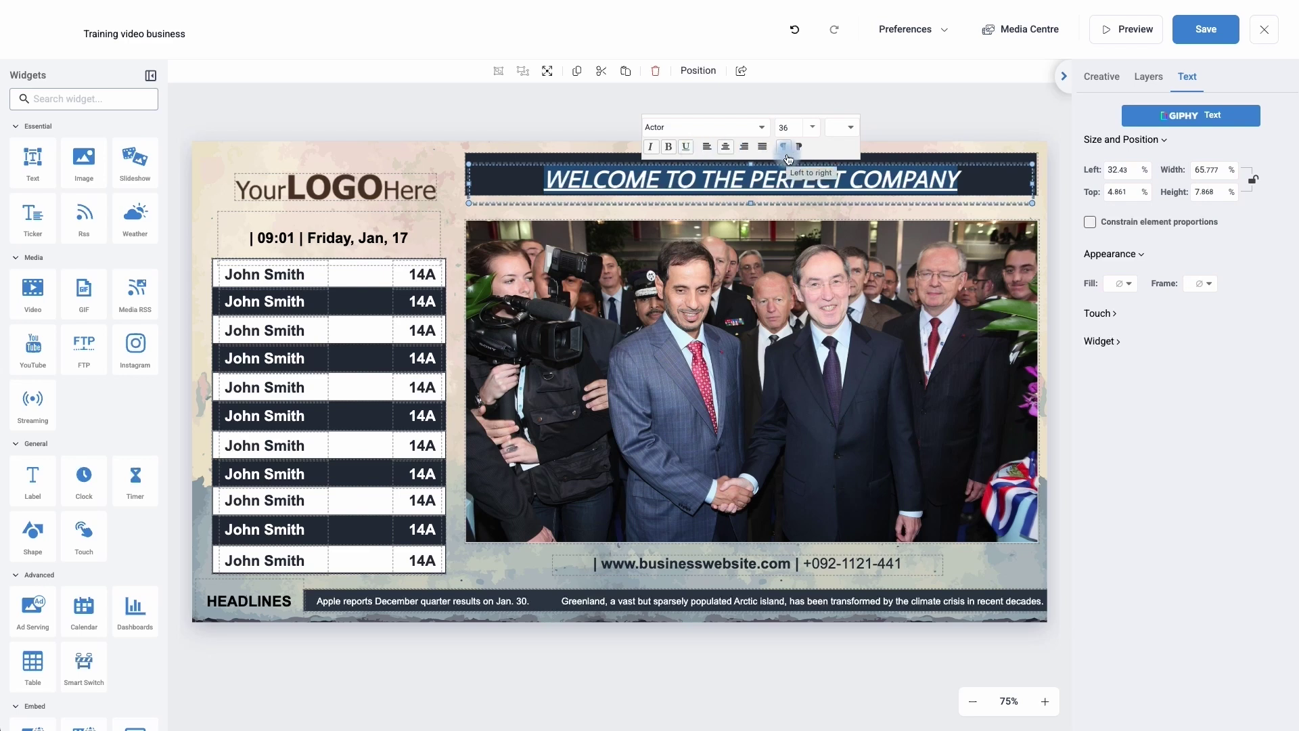
pyautogui.click(789, 155)
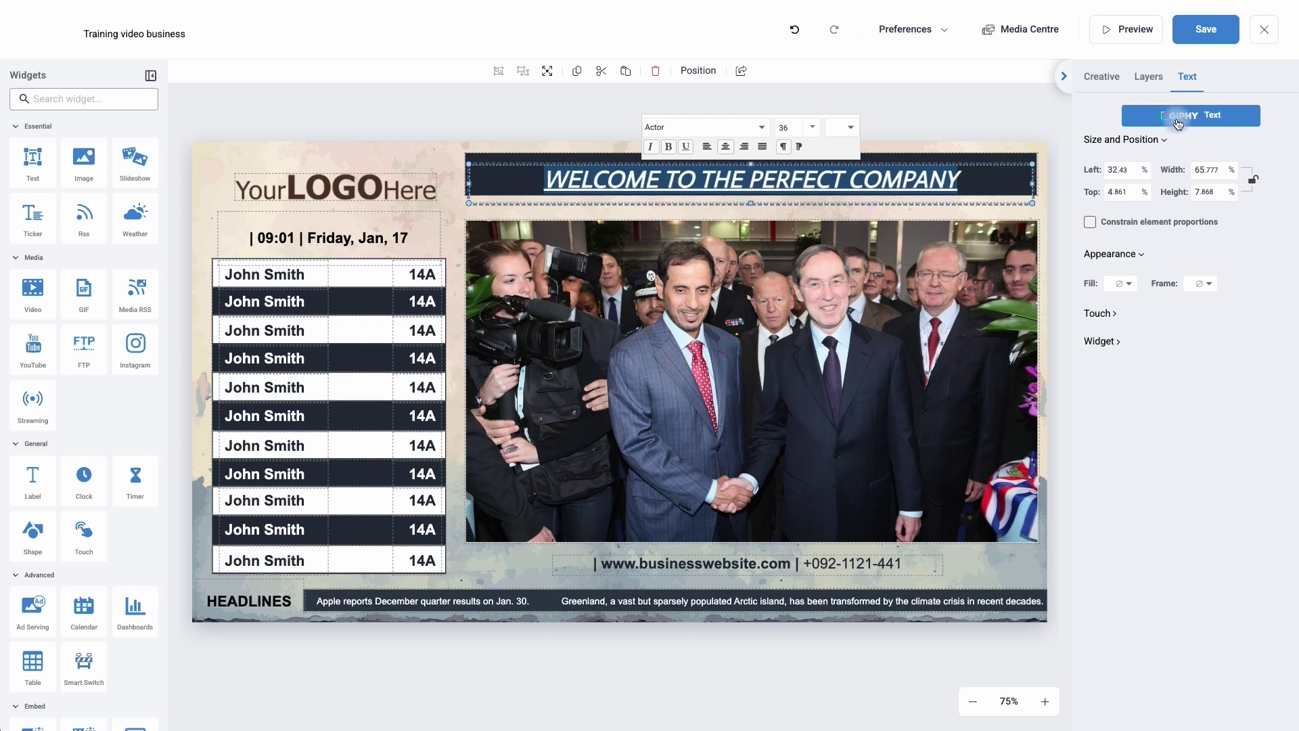
# Step: Try the purple animated GIPHY text style on the welcome headline and remove it again
pyautogui.click(1181, 116)
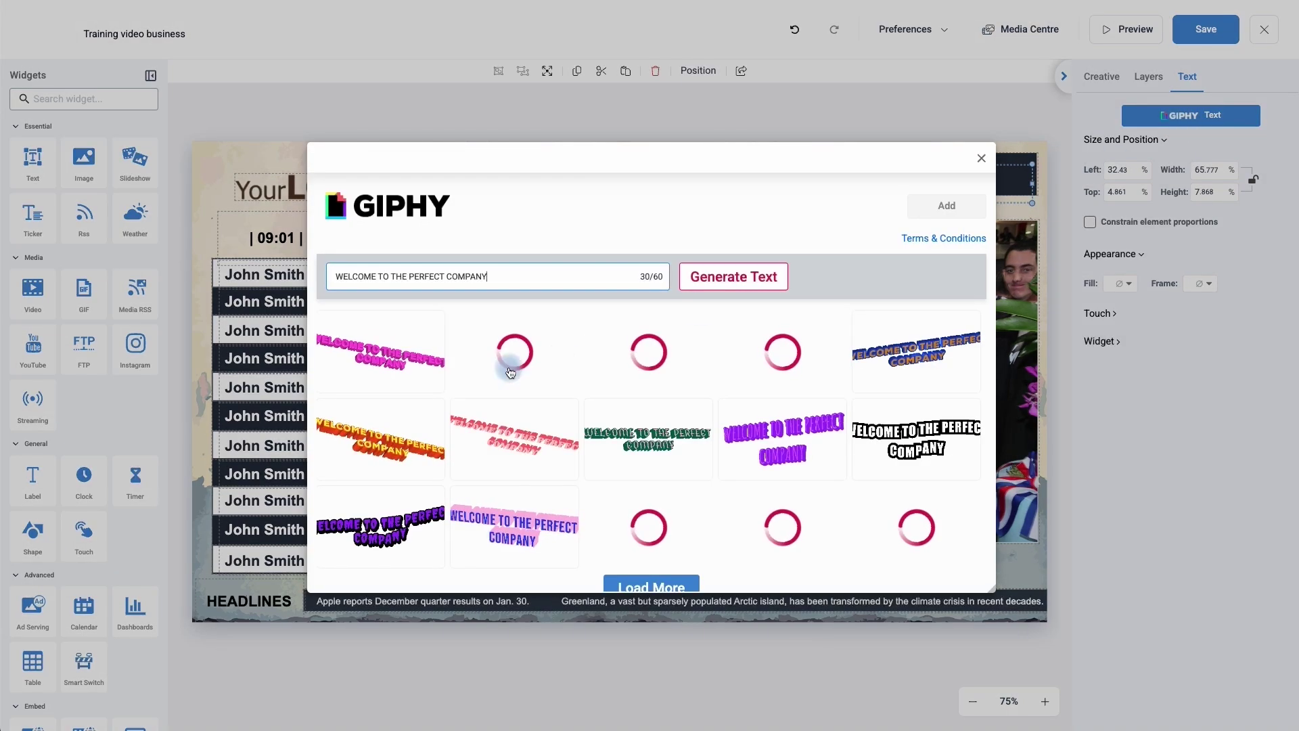
pyautogui.scroll(-1, 584, 430)
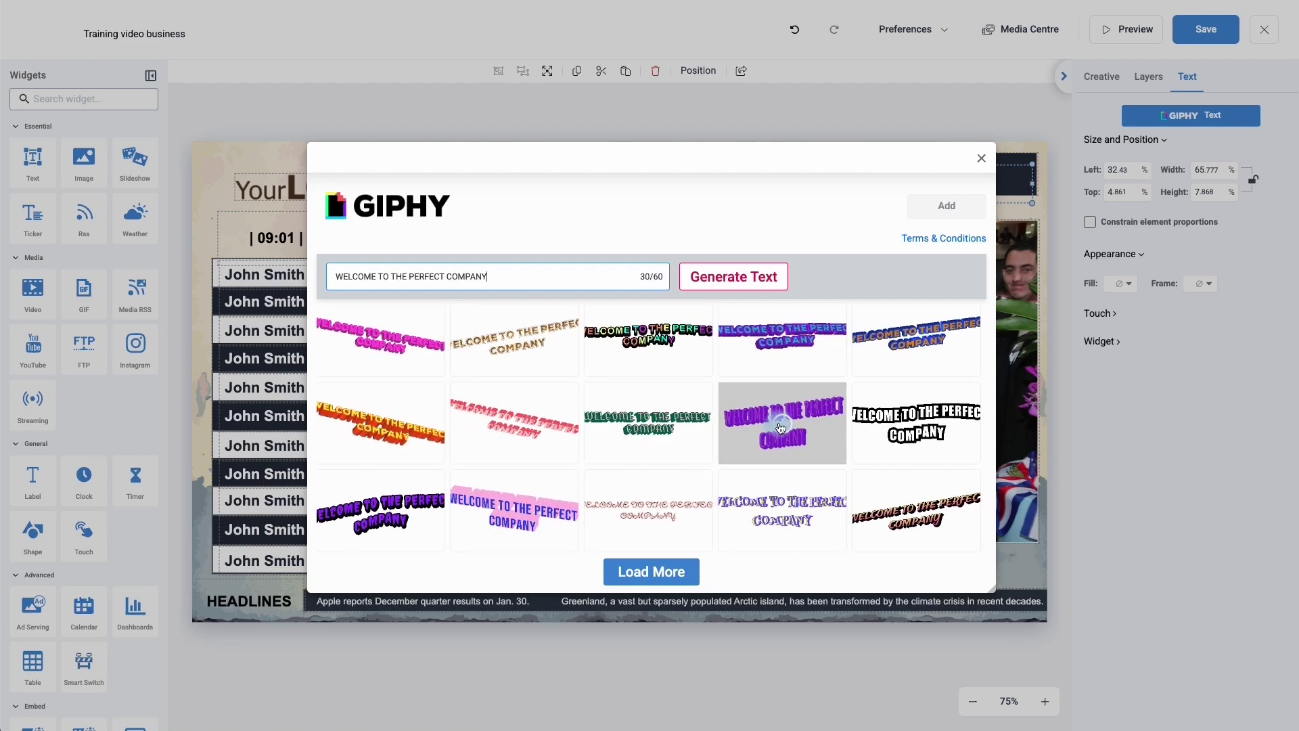
pyautogui.click(754, 432)
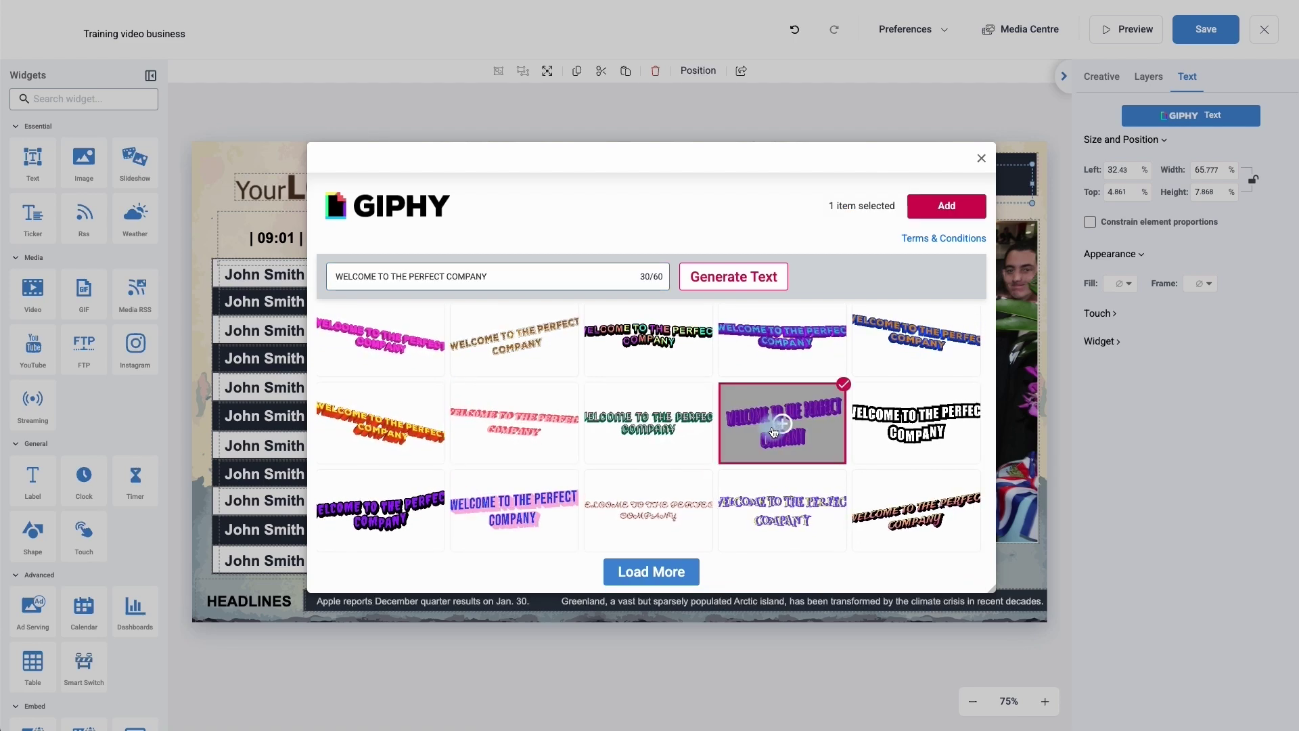
pyautogui.click(925, 211)
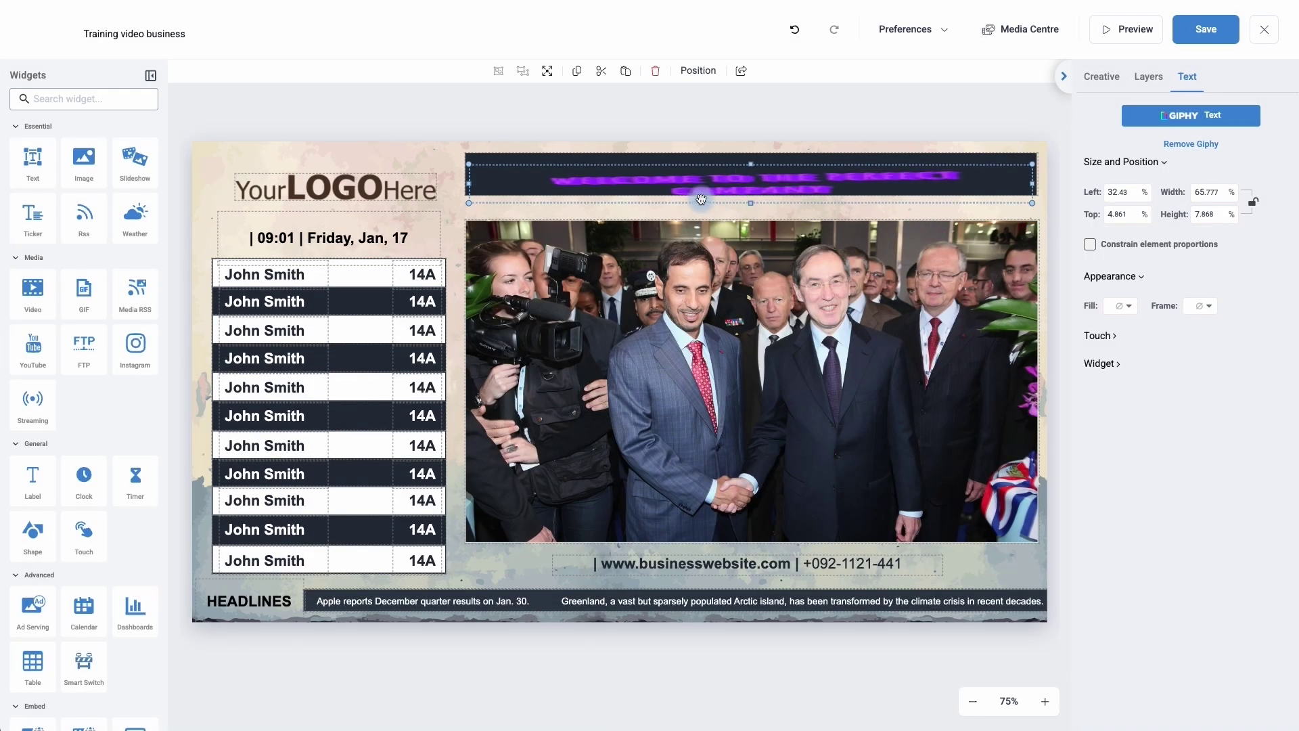
pyautogui.click(749, 191)
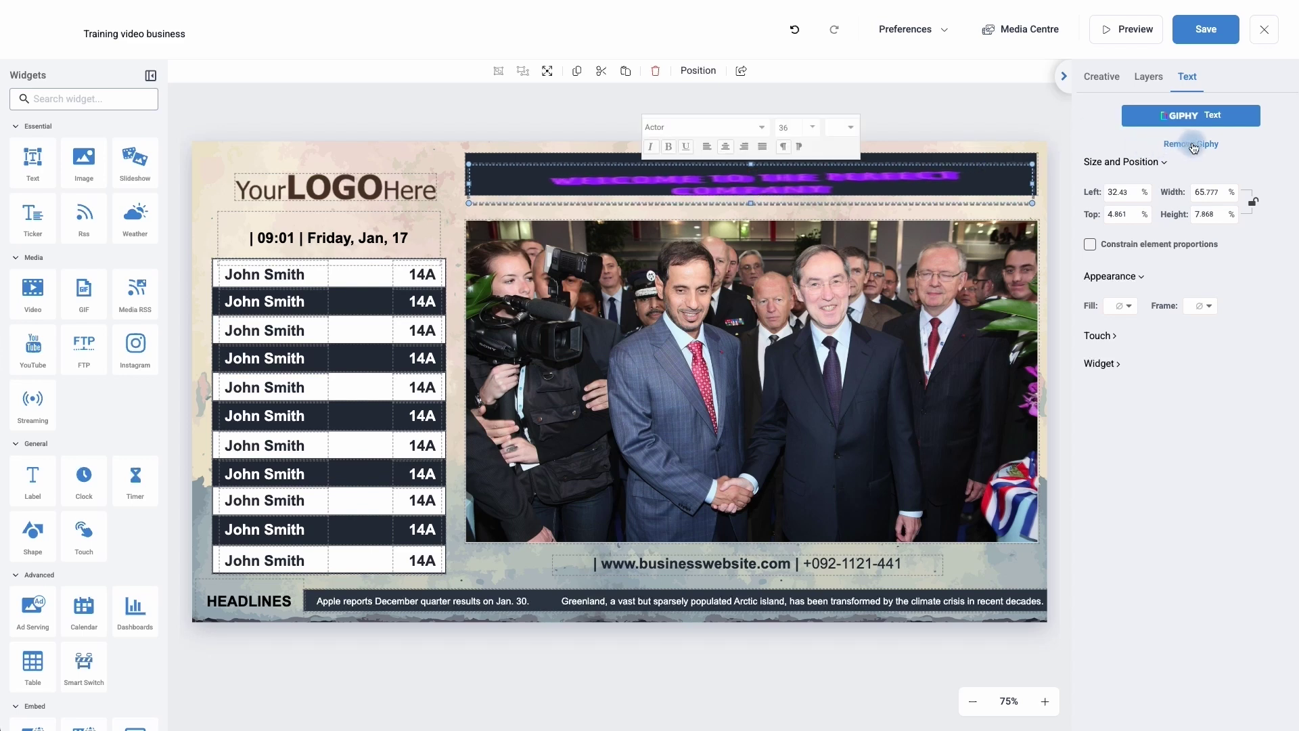
pyautogui.click(1189, 144)
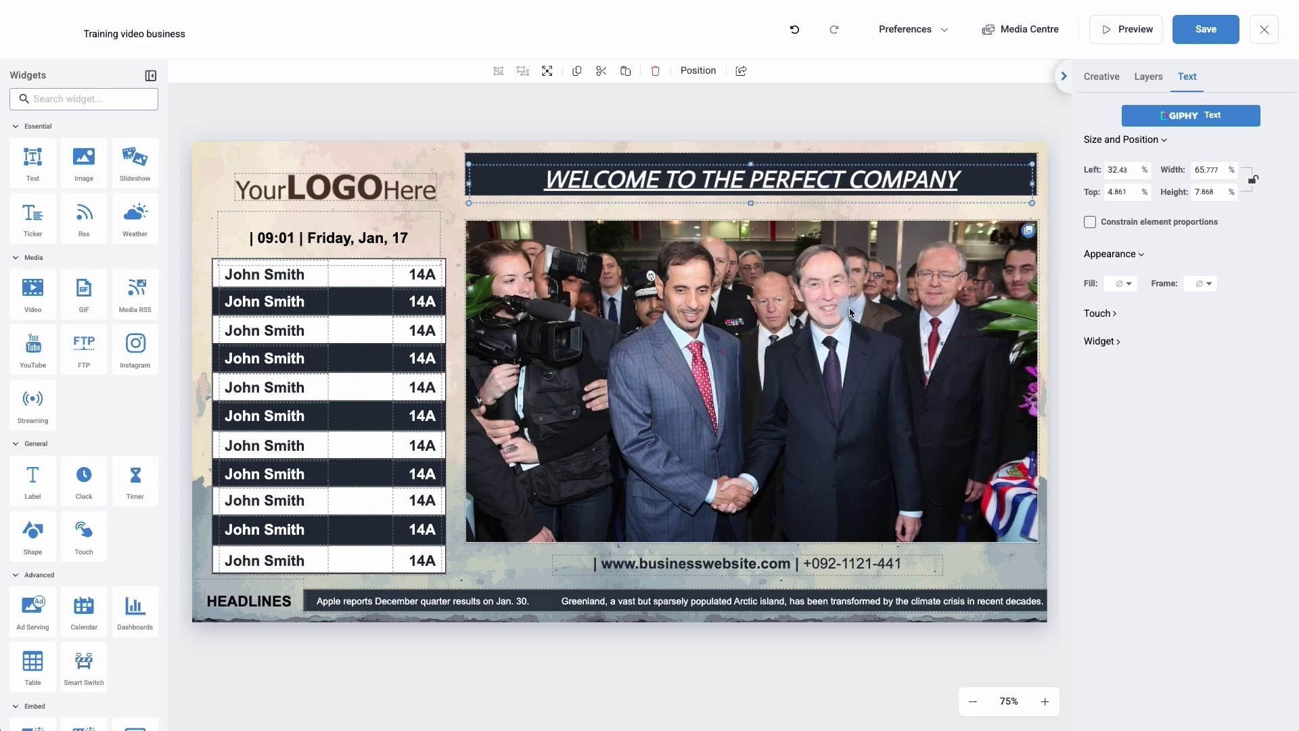
# Step: Select the photo slideshow on the canvas and examine its slide list and slide durations
pyautogui.click(811, 340)
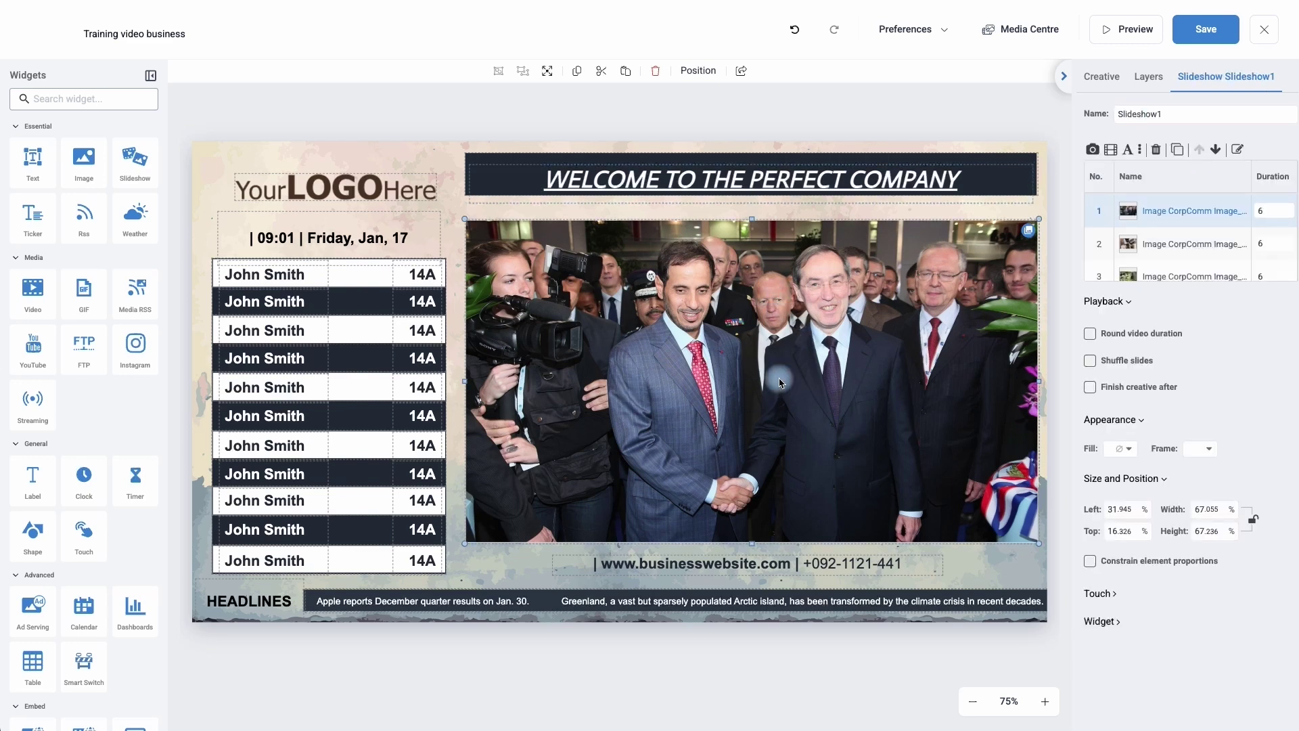
pyautogui.scroll(-1, 1198, 225)
pyautogui.moveTo(1205, 230); pyautogui.dragTo(1155, 265)
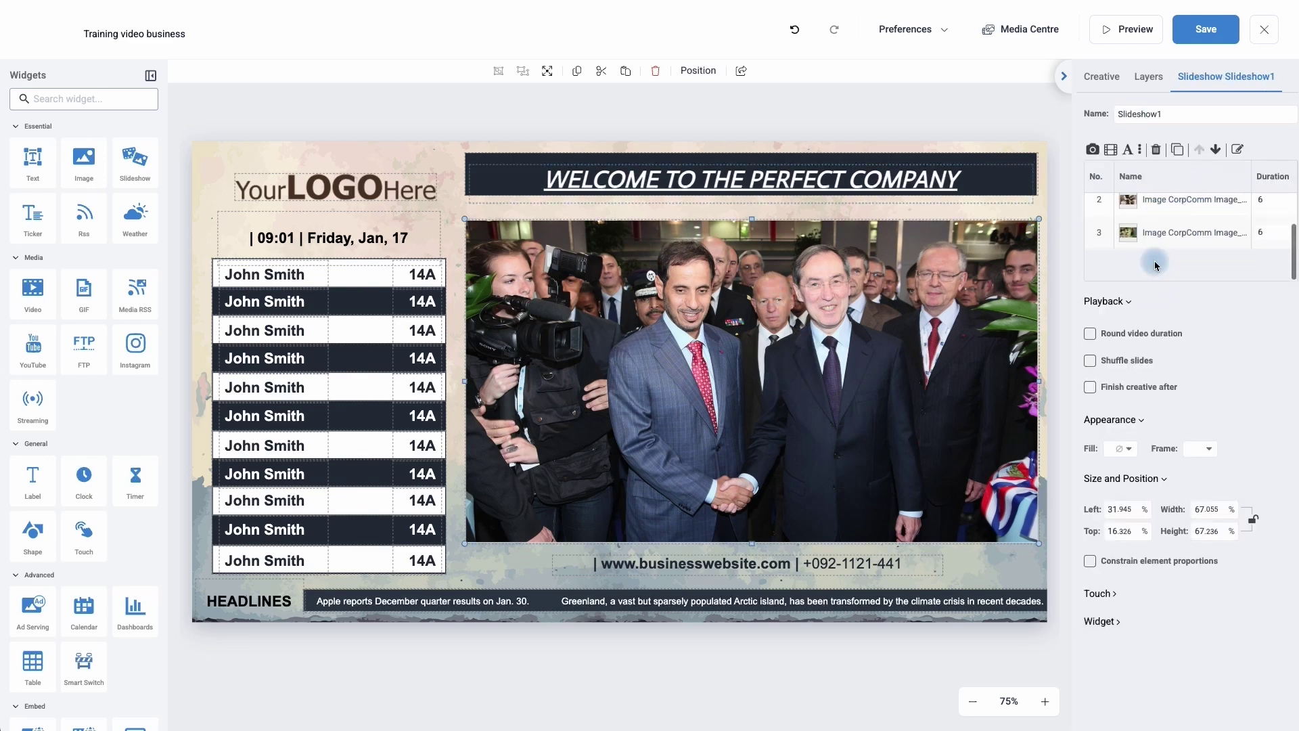
pyautogui.click(1264, 213)
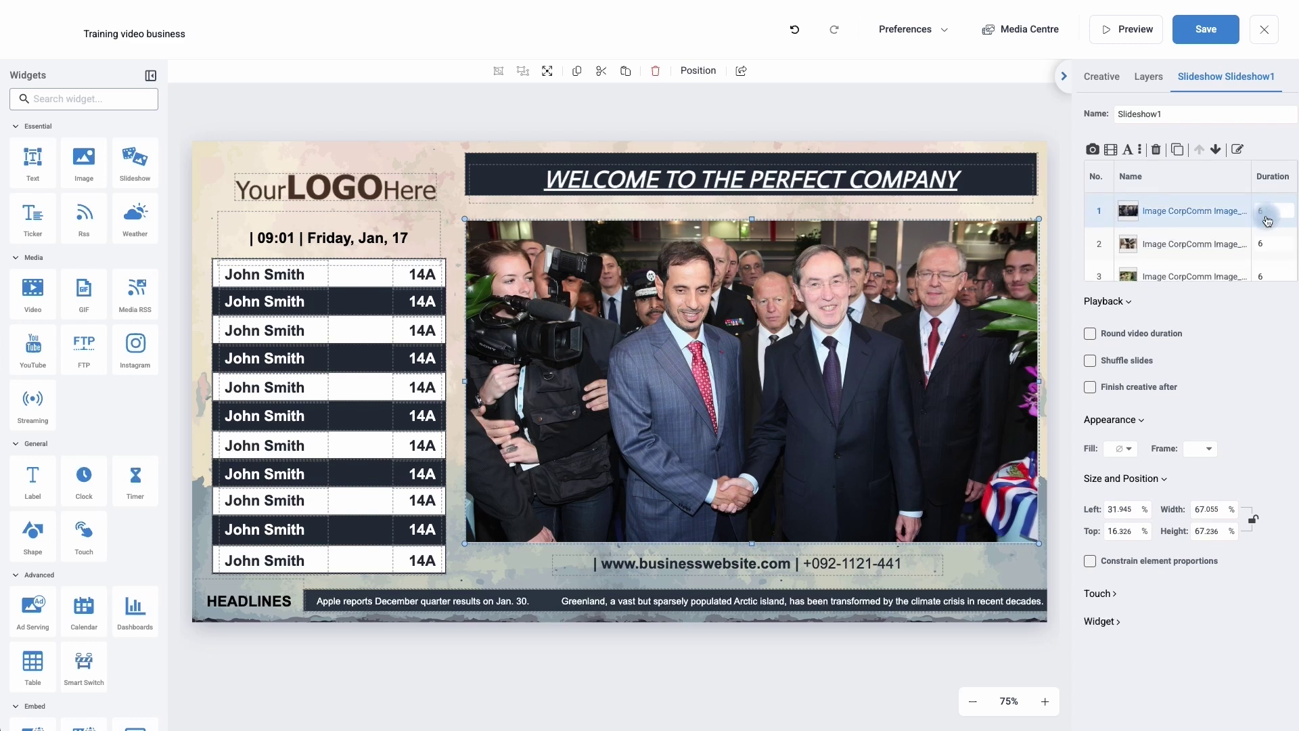
pyautogui.click(1263, 241)
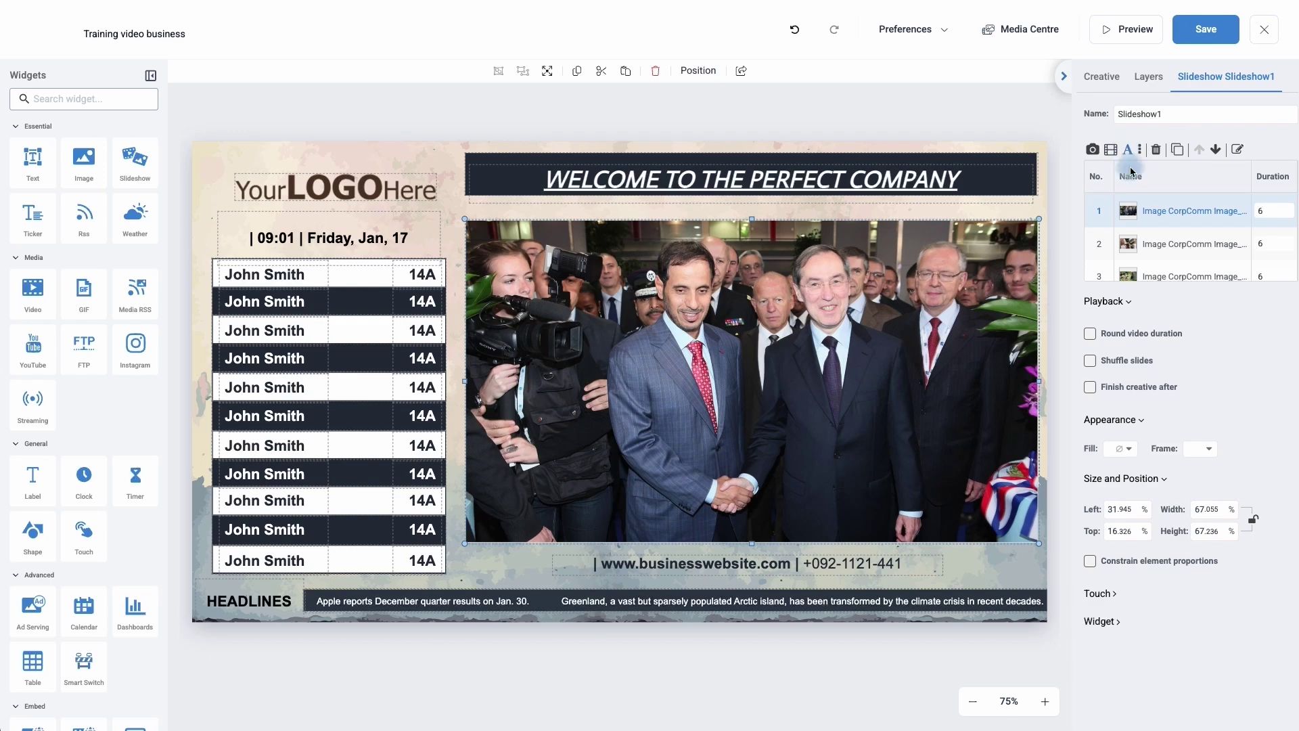
pyautogui.scroll(-2, 1129, 207)
# Step: Upload Perfect Company.jpg and IS your car winter ready.png from the device as new images for the slideshow
pyautogui.click(1094, 149)
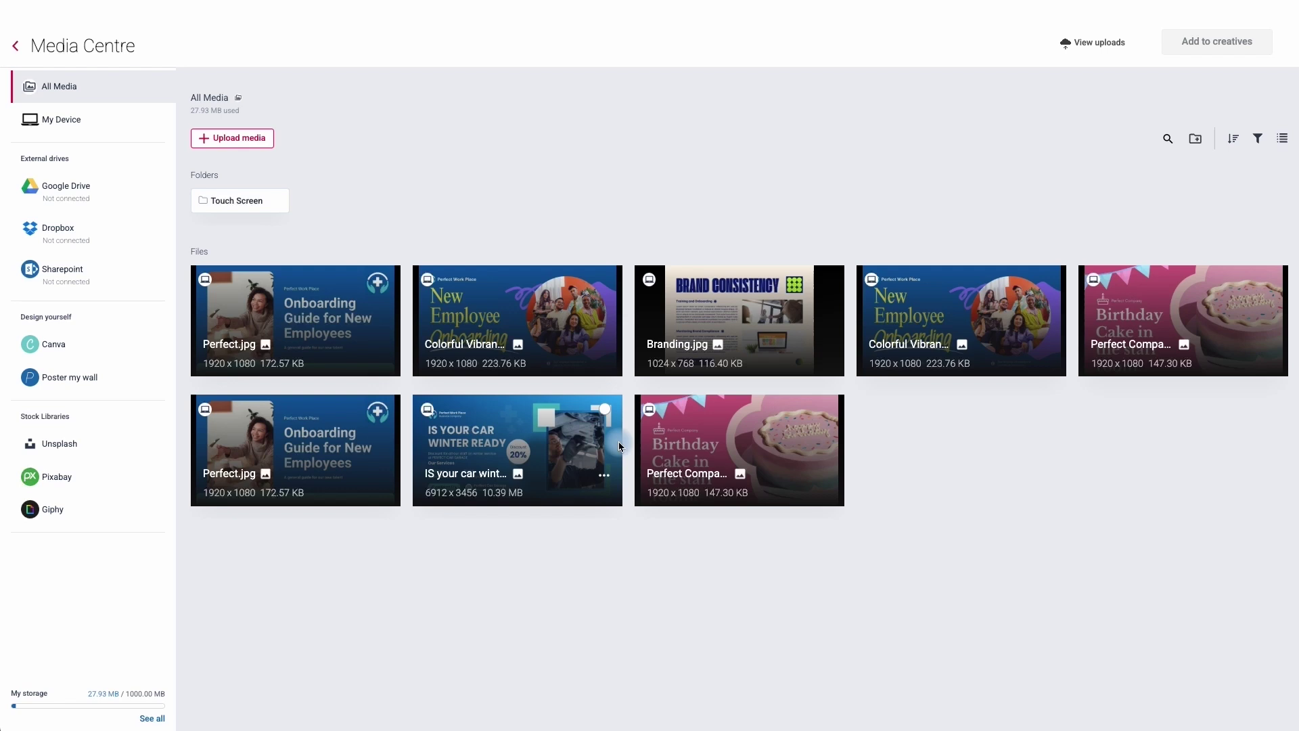
pyautogui.click(239, 142)
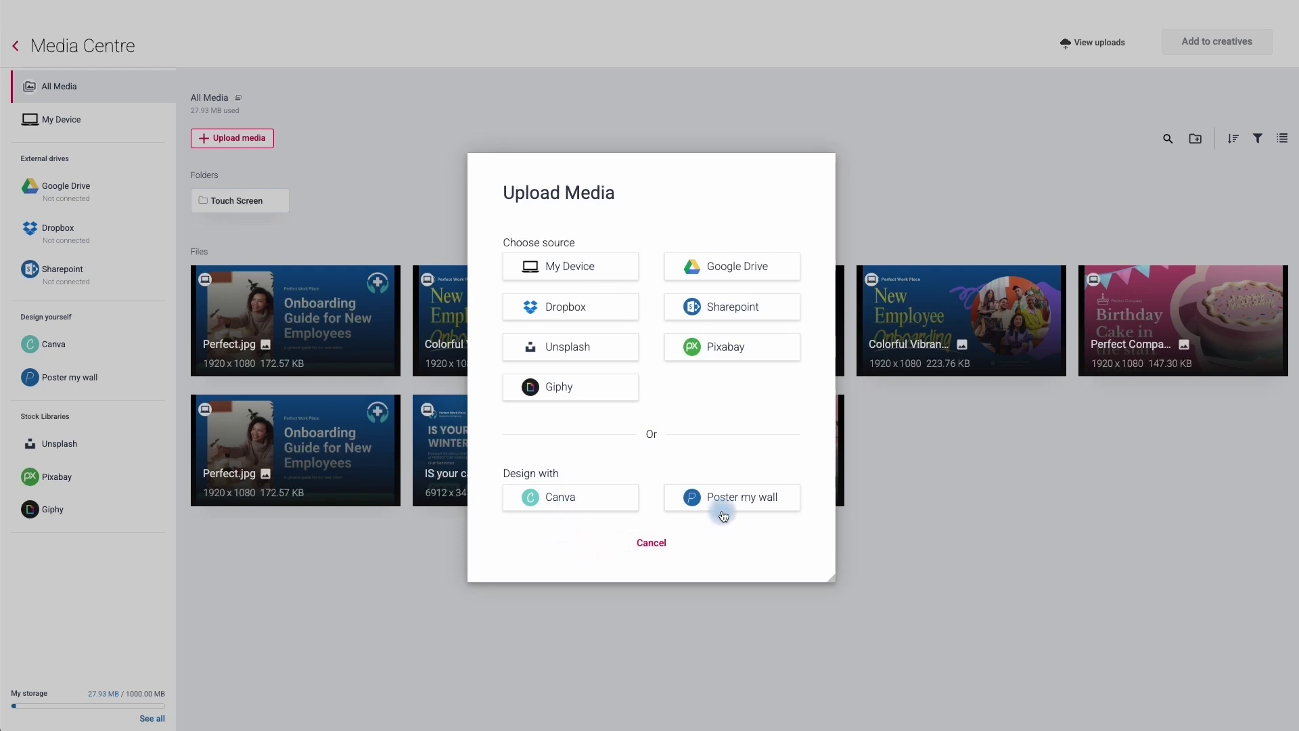
pyautogui.click(597, 269)
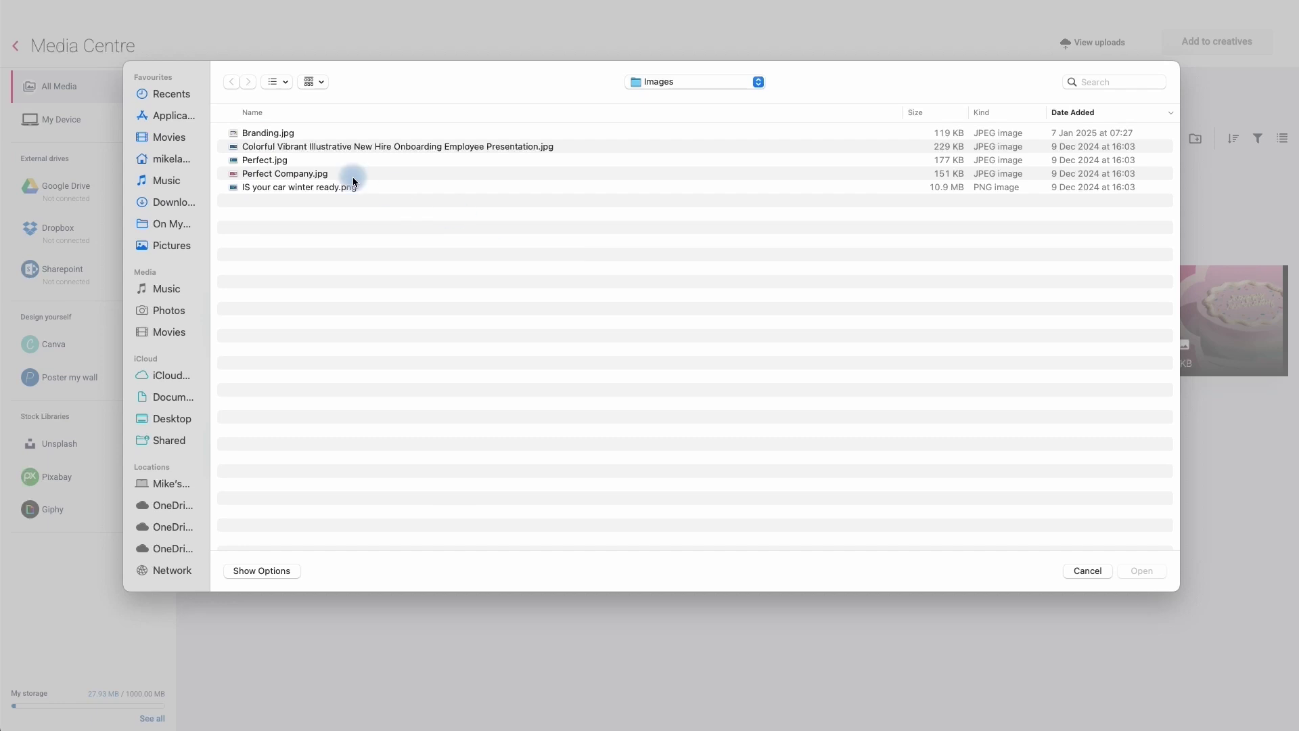
pyautogui.click(284, 176)
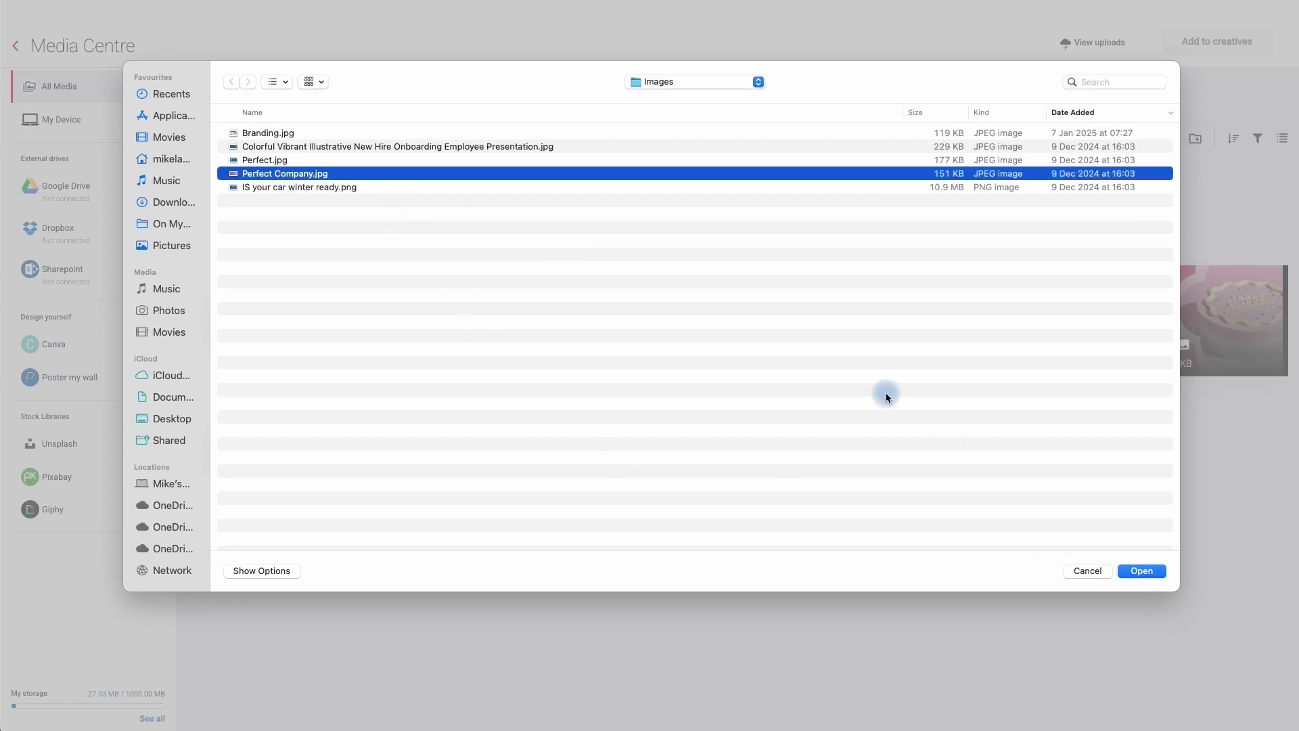
pyautogui.keyDown('shift'); pyautogui.click(284, 188); pyautogui.keyUp('shift')
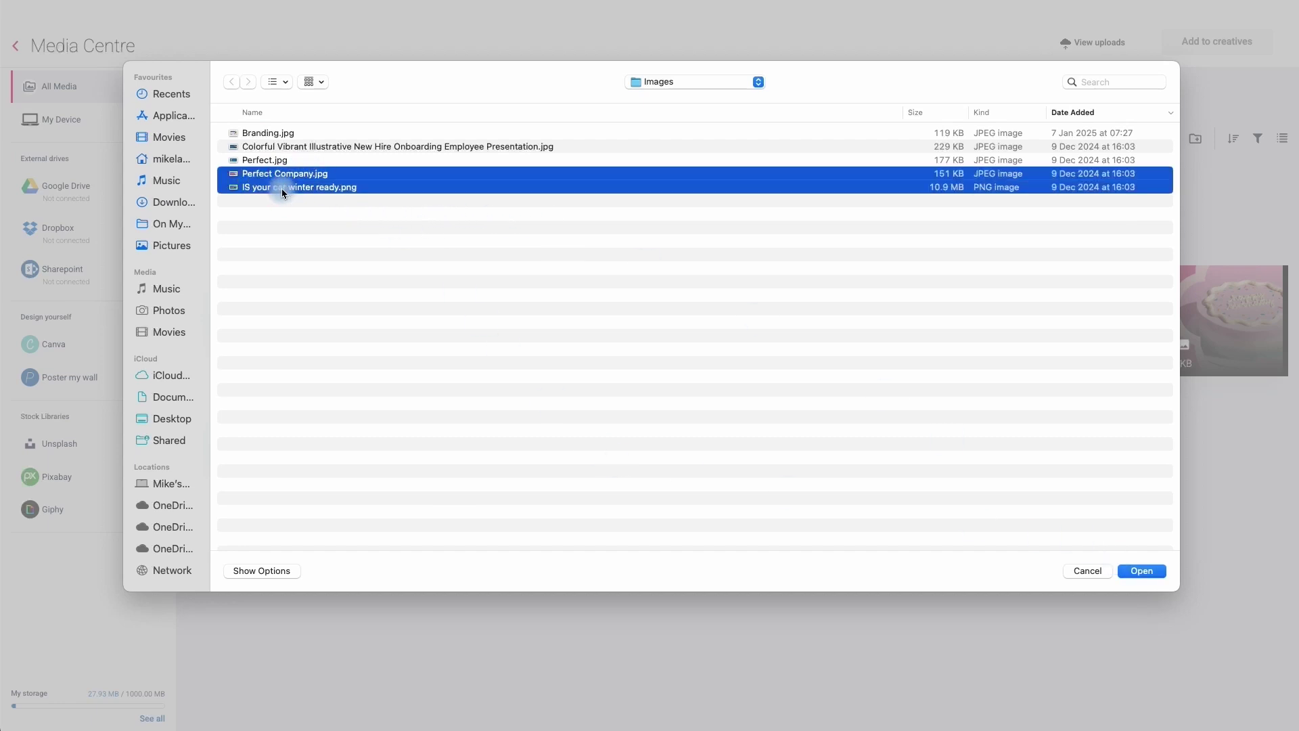
pyautogui.click(1131, 575)
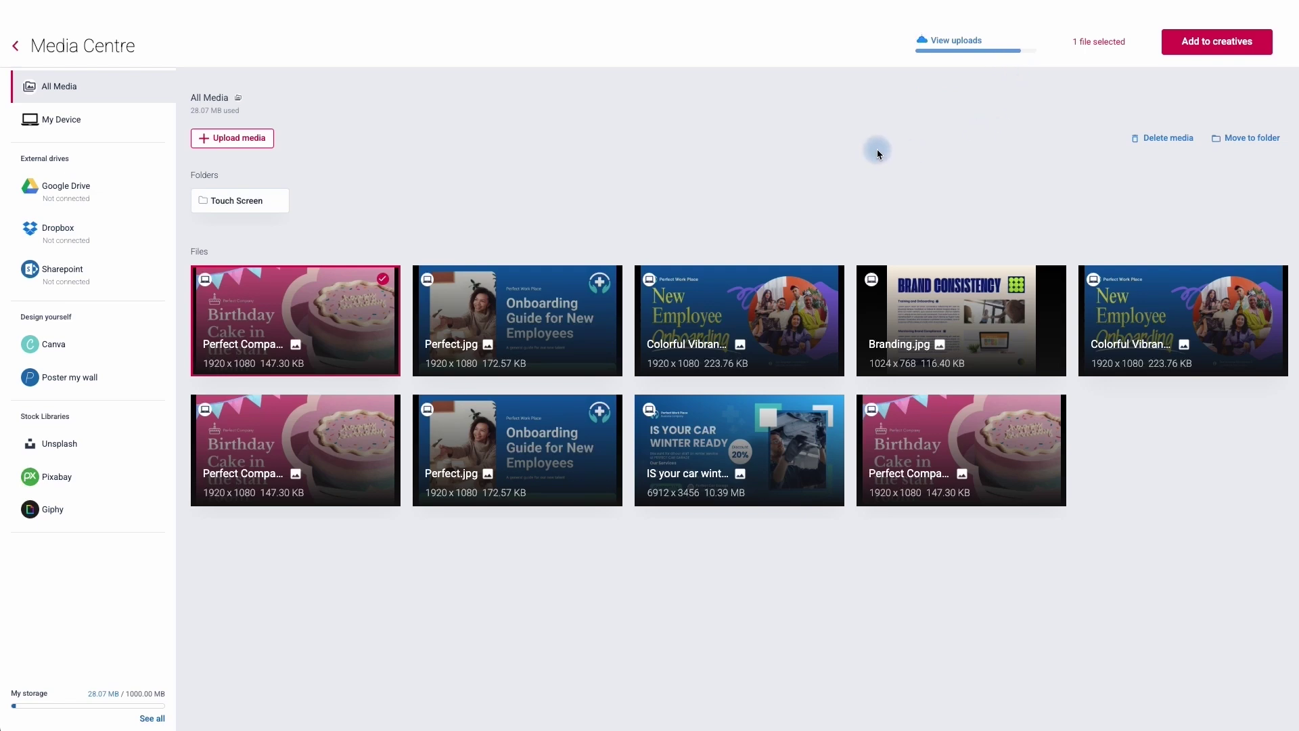
# Step: Add the car winter ready, Perfect Company.jpg and Perfect.jpg images to the slideshow
pyautogui.click(608, 286)
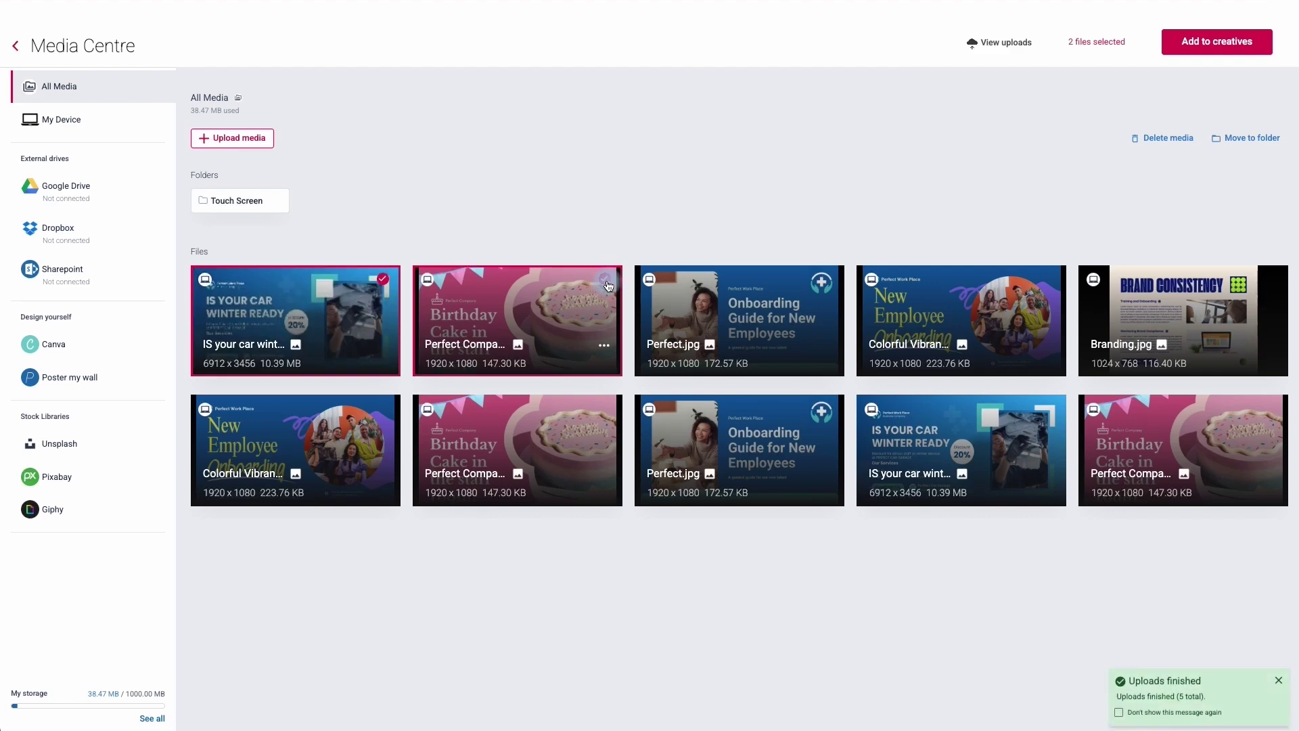
pyautogui.click(827, 286)
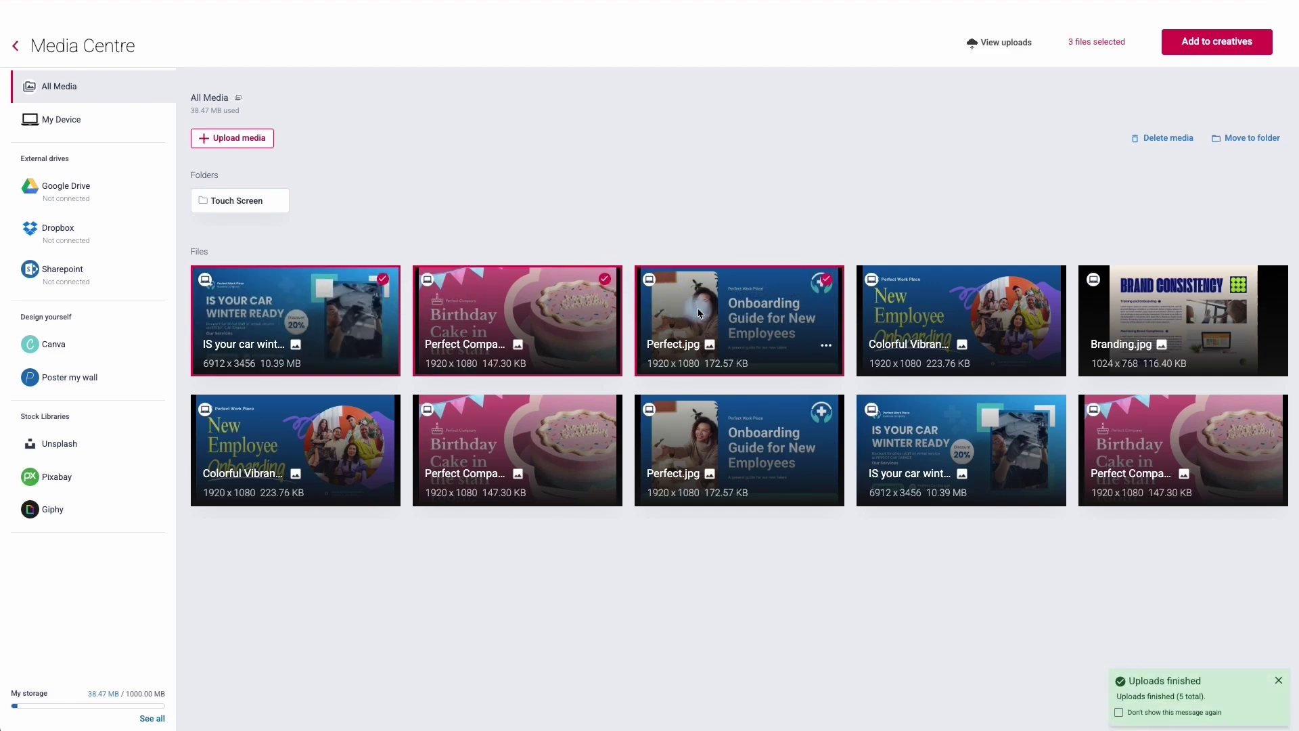
pyautogui.click(1201, 42)
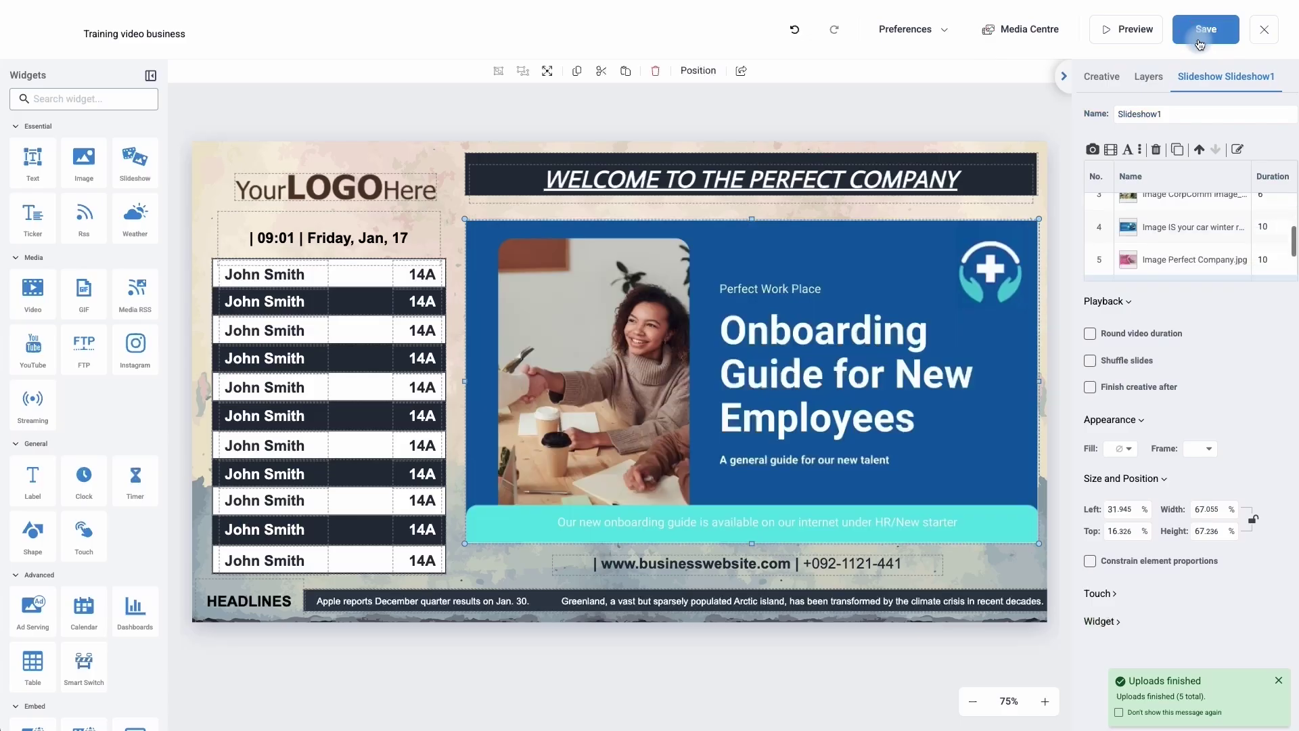
# Step: Delete the first slide, CorpComm Image_0009_10.jpg, from the slideshow
pyautogui.scroll(1, 1182, 228)
pyautogui.scroll(5, 1183, 227)
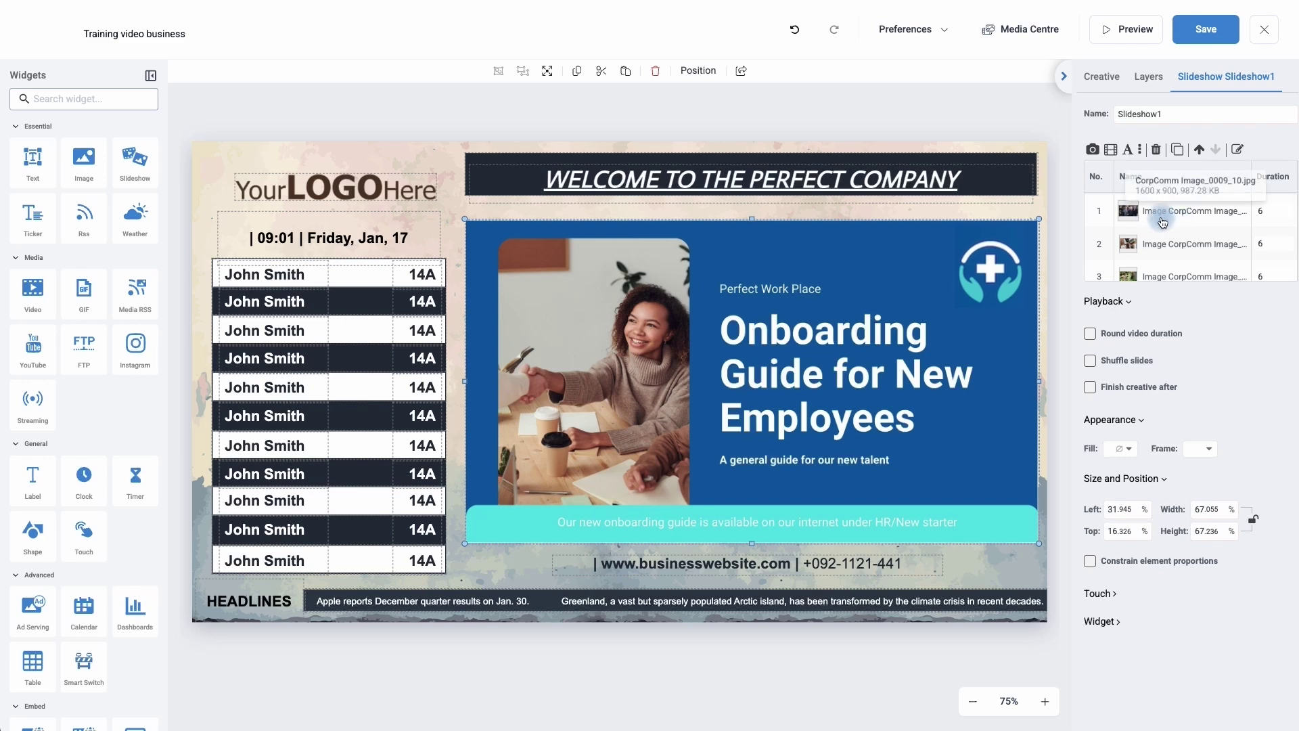
pyautogui.click(1162, 215)
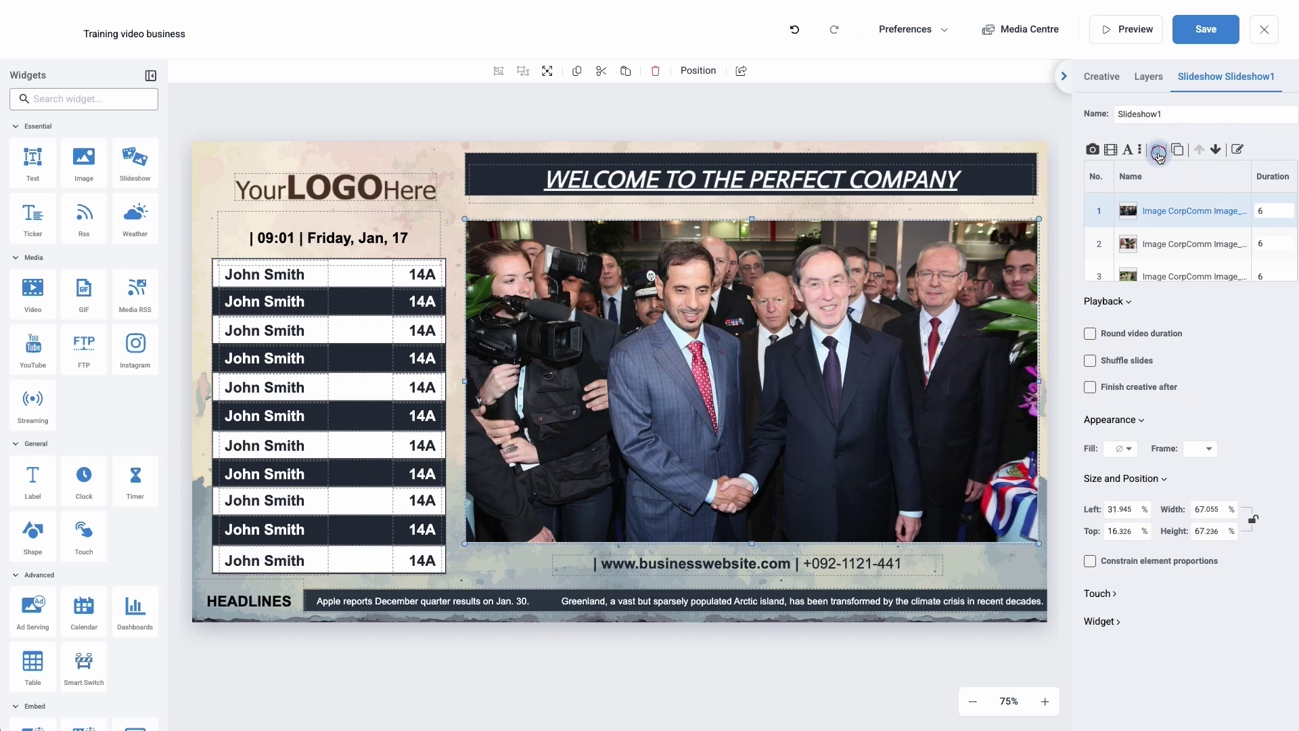
pyautogui.click(1159, 156)
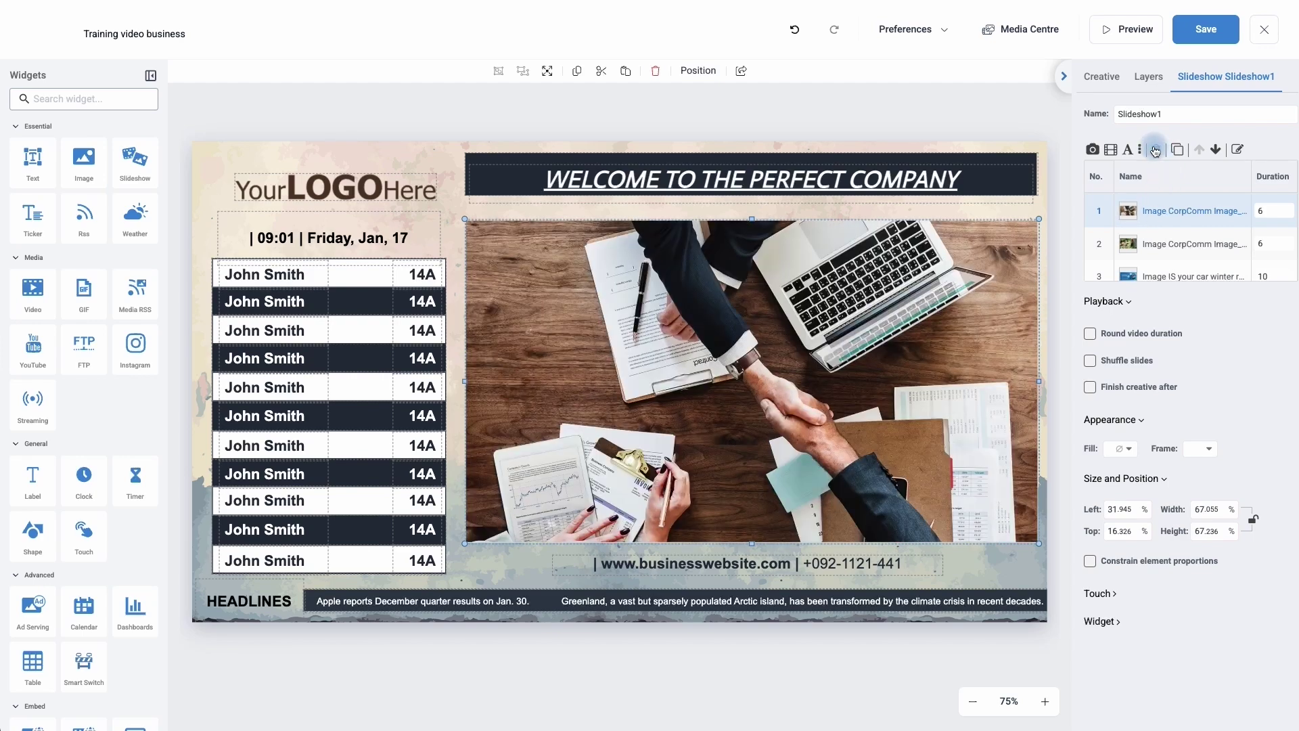
# Step: Delete the two remaining CorpComm template slides and set the duration of each of the three uploaded images to 15
pyautogui.click(1156, 150)
pyautogui.click(1157, 155)
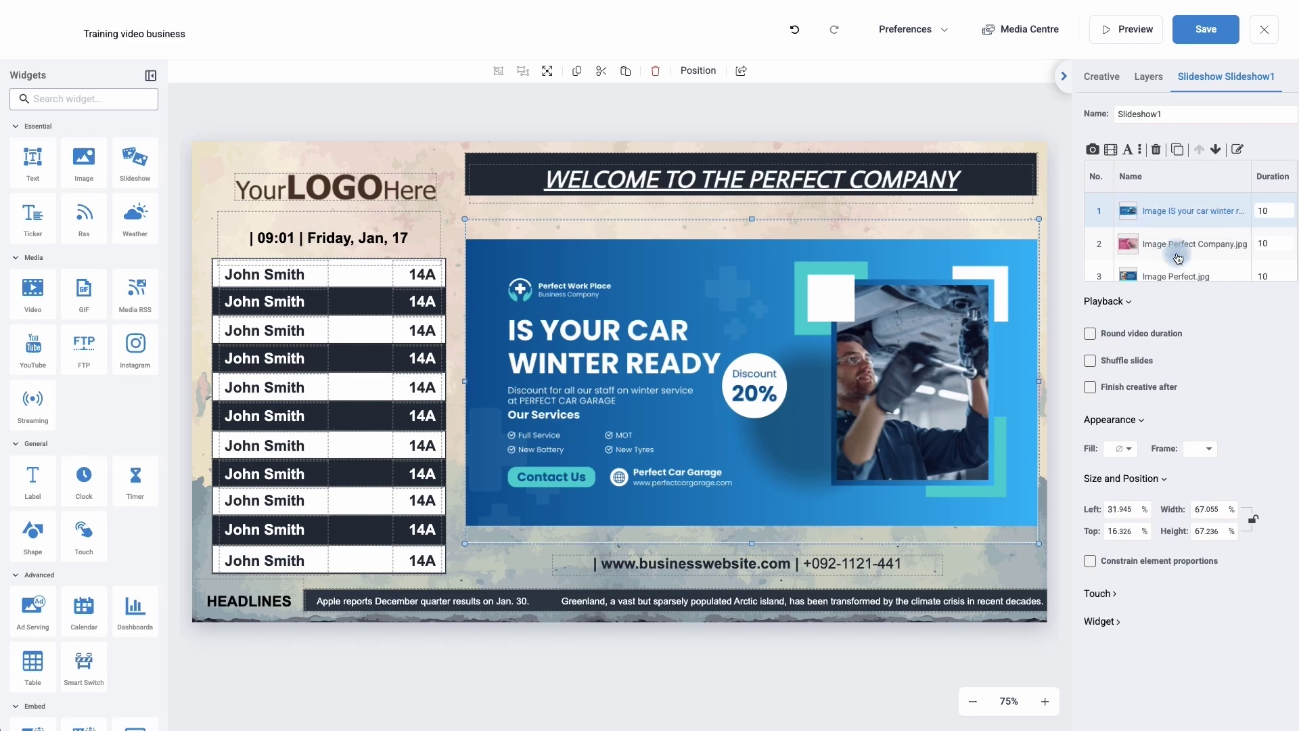
pyautogui.click(1269, 209)
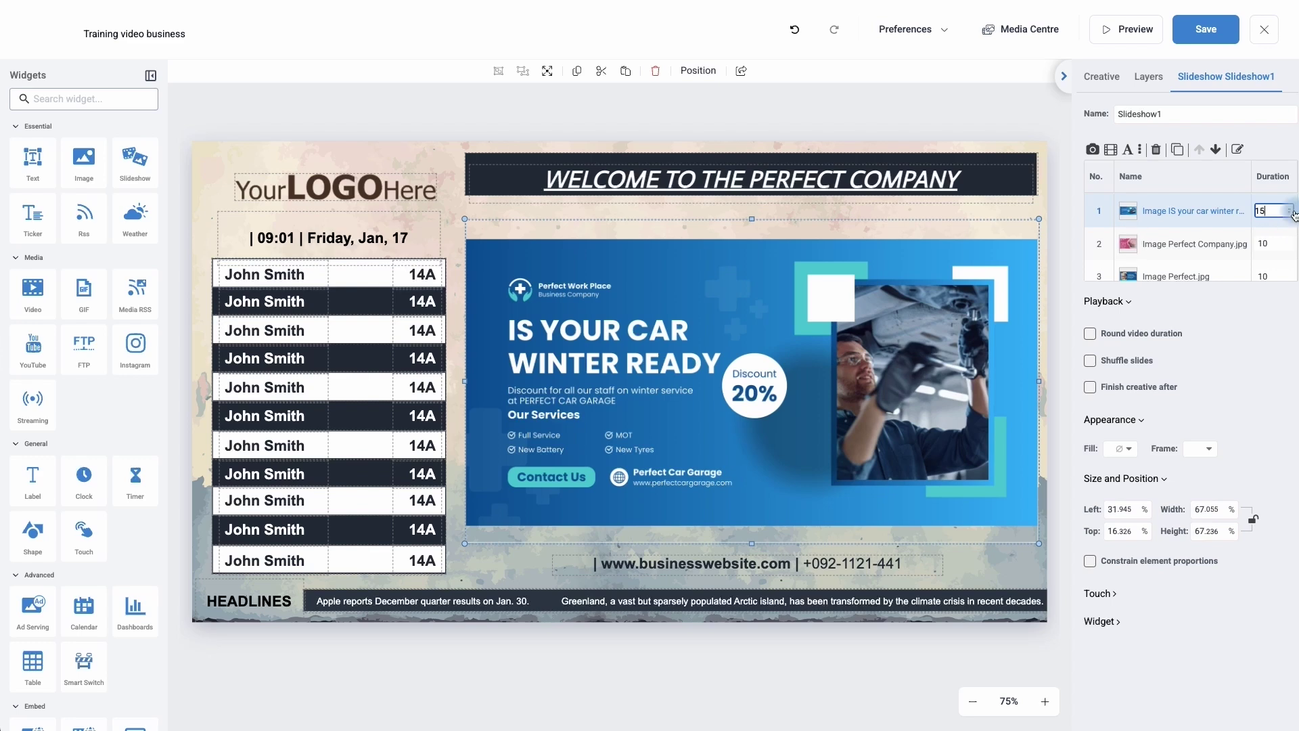
pyautogui.click(1269, 243)
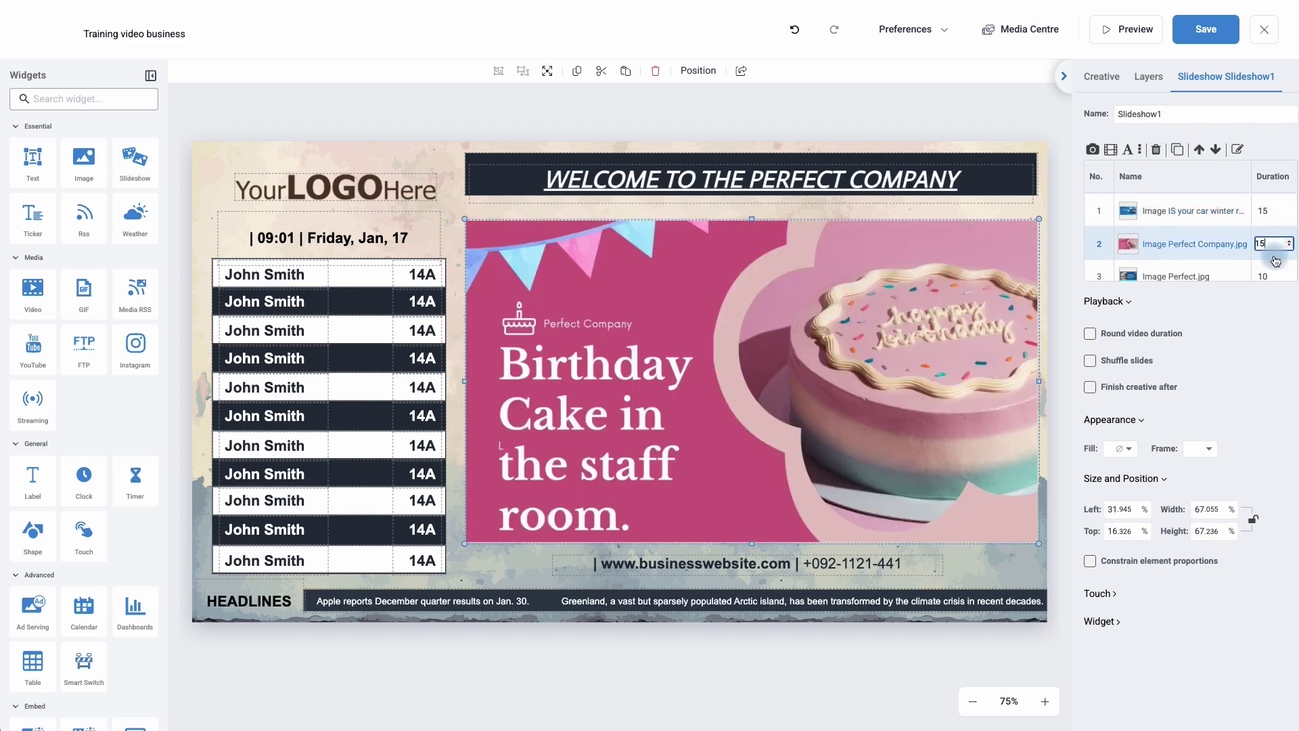
pyautogui.click(1265, 275)
pyautogui.write('15')
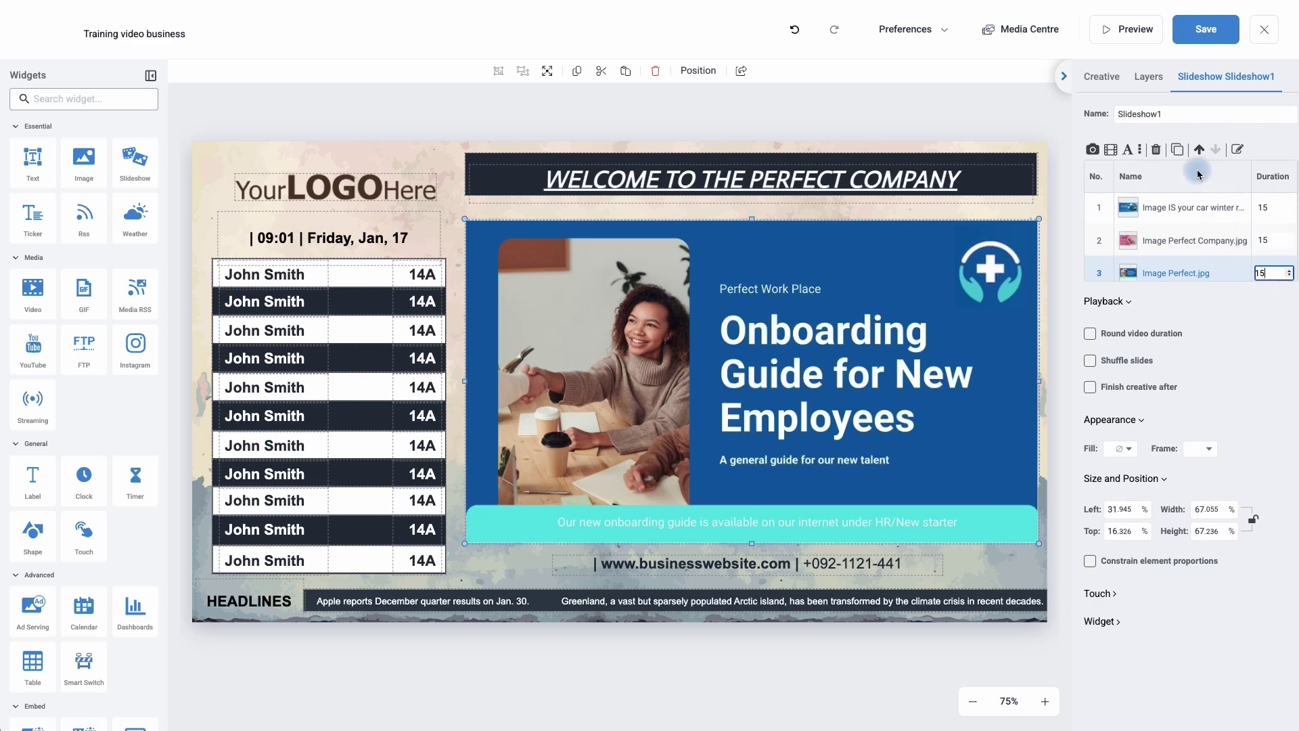
# Step: Add the "Winner of perfect company" and "On Monday we will" videos from the media library to the slideshow
pyautogui.click(1111, 150)
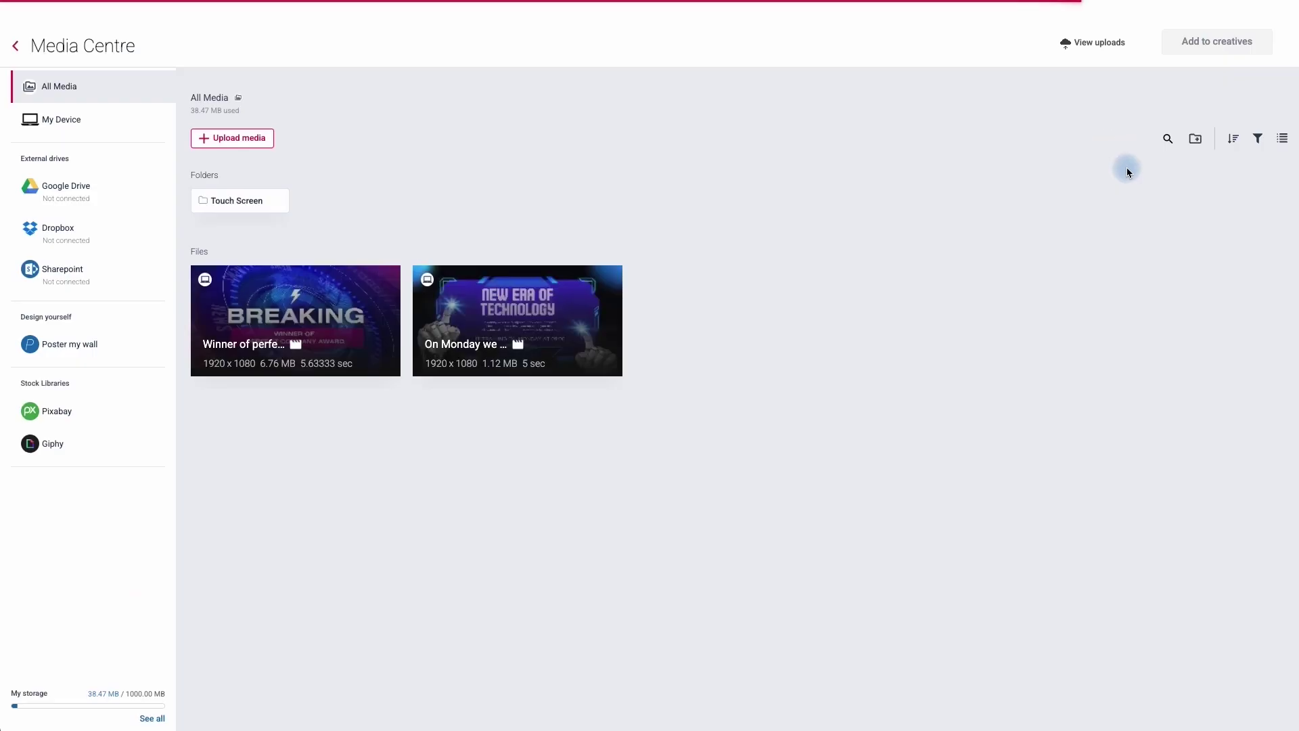
pyautogui.click(404, 309)
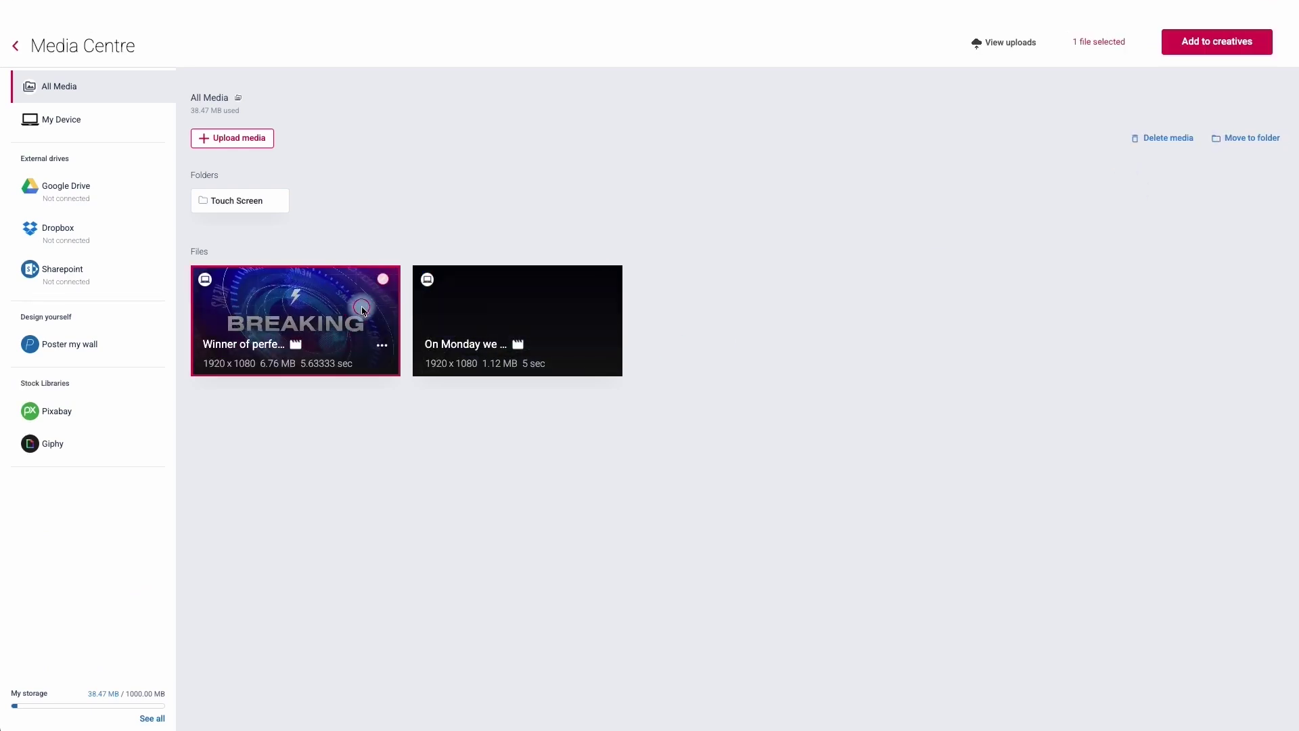
pyautogui.click(604, 287)
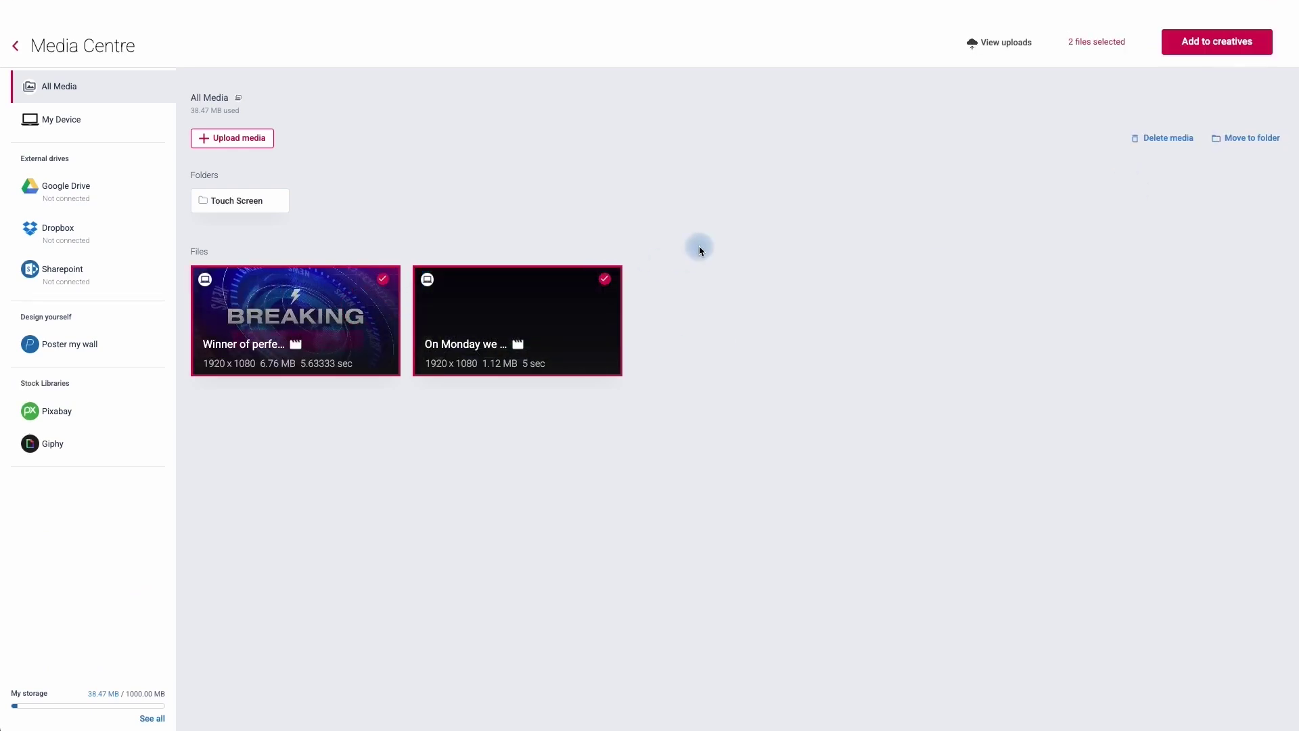
pyautogui.click(1218, 44)
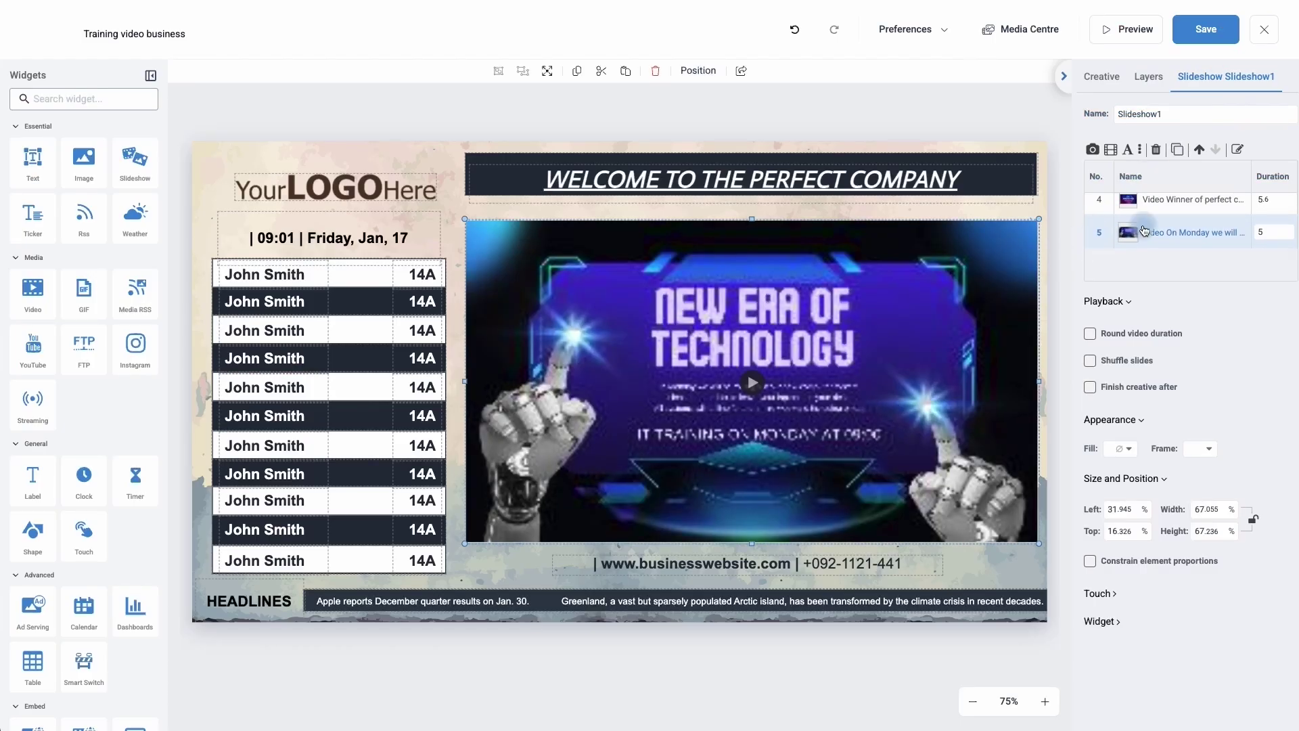
# Step: Move the "On Monday we will" video up the slide list to second position
pyautogui.scroll(3, 1144, 230)
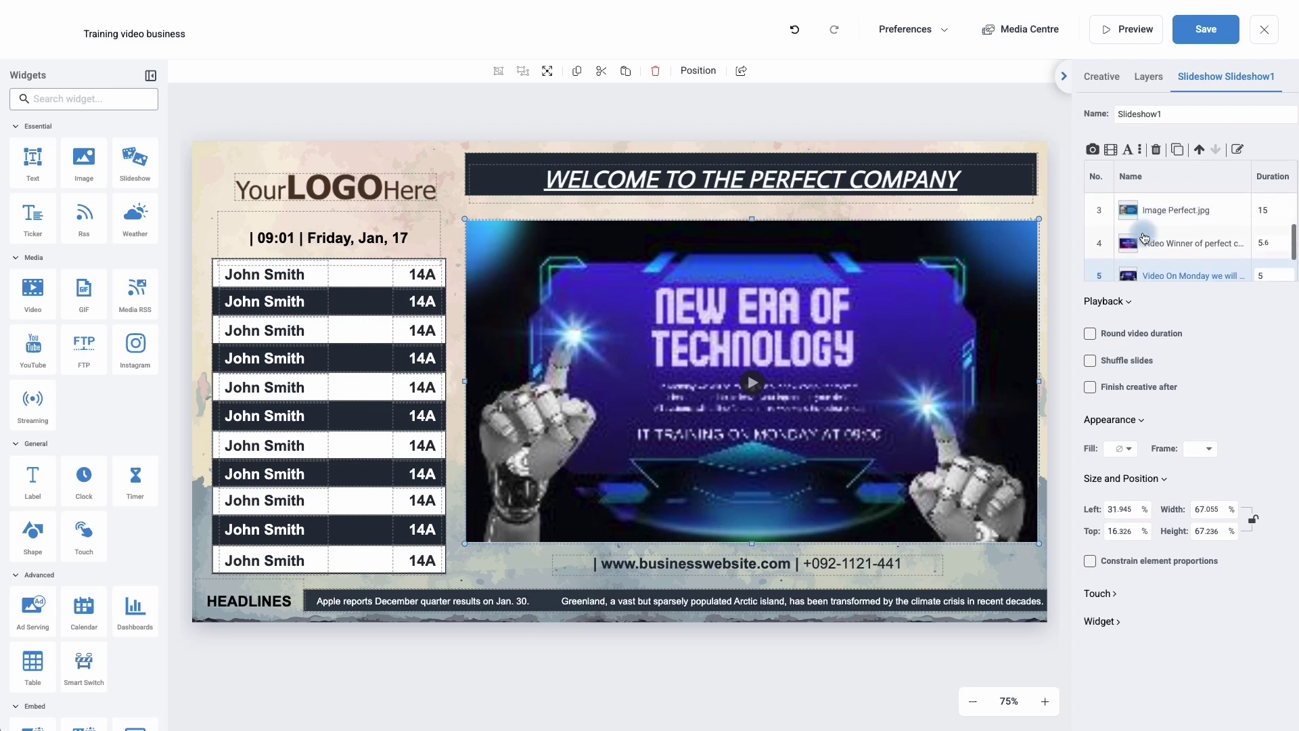
pyautogui.scroll(-2, 1144, 216)
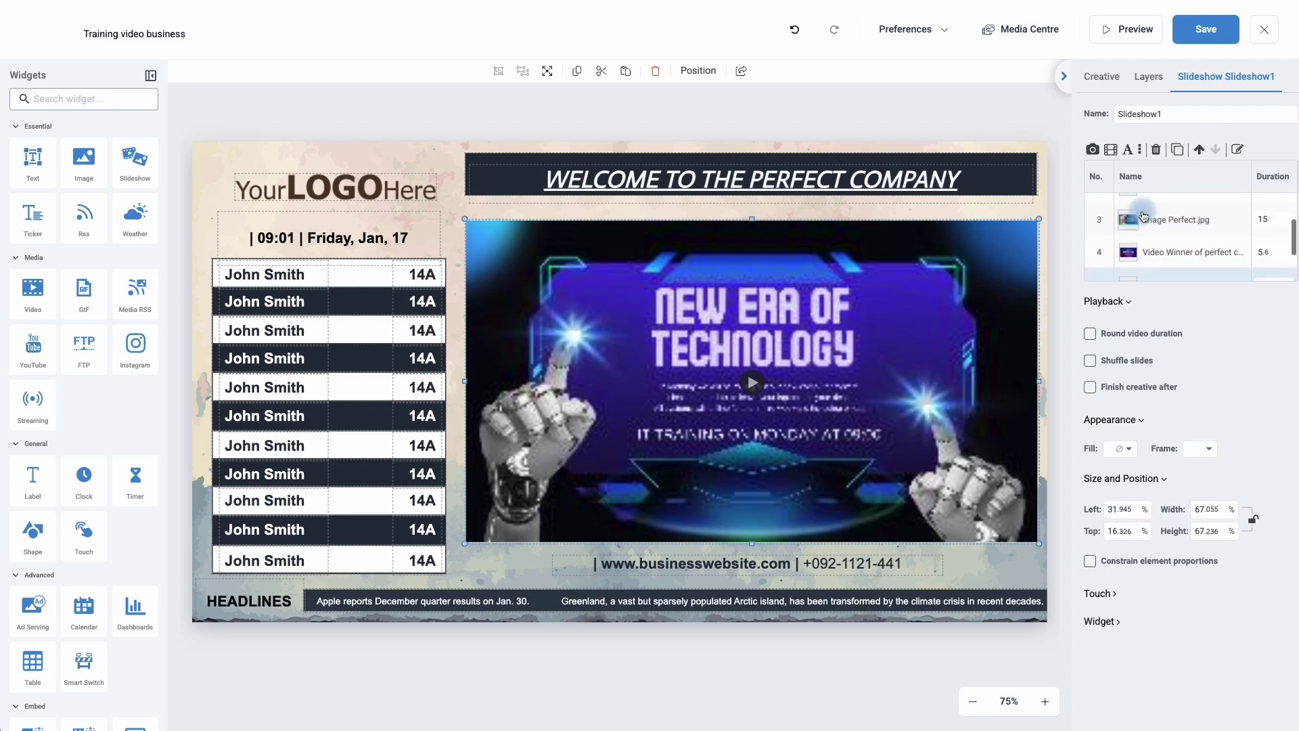
pyautogui.scroll(-1, 1149, 252)
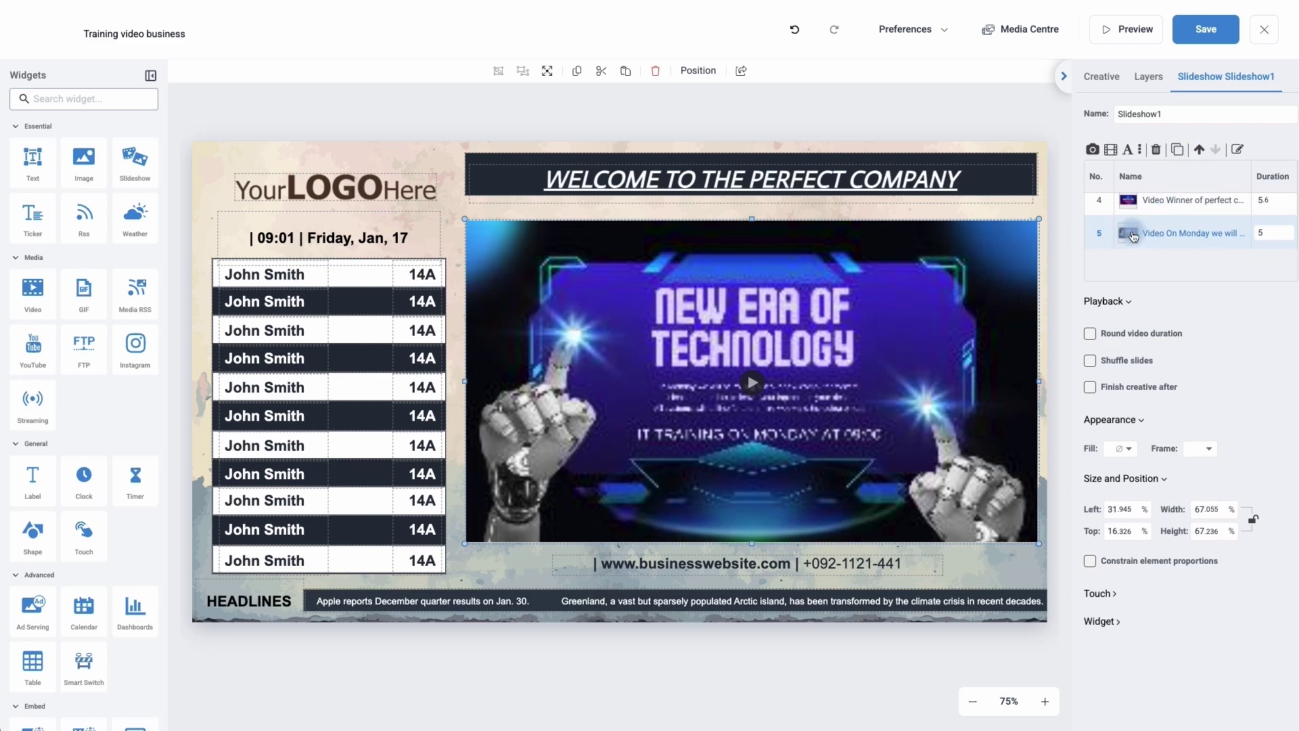
pyautogui.click(1198, 149)
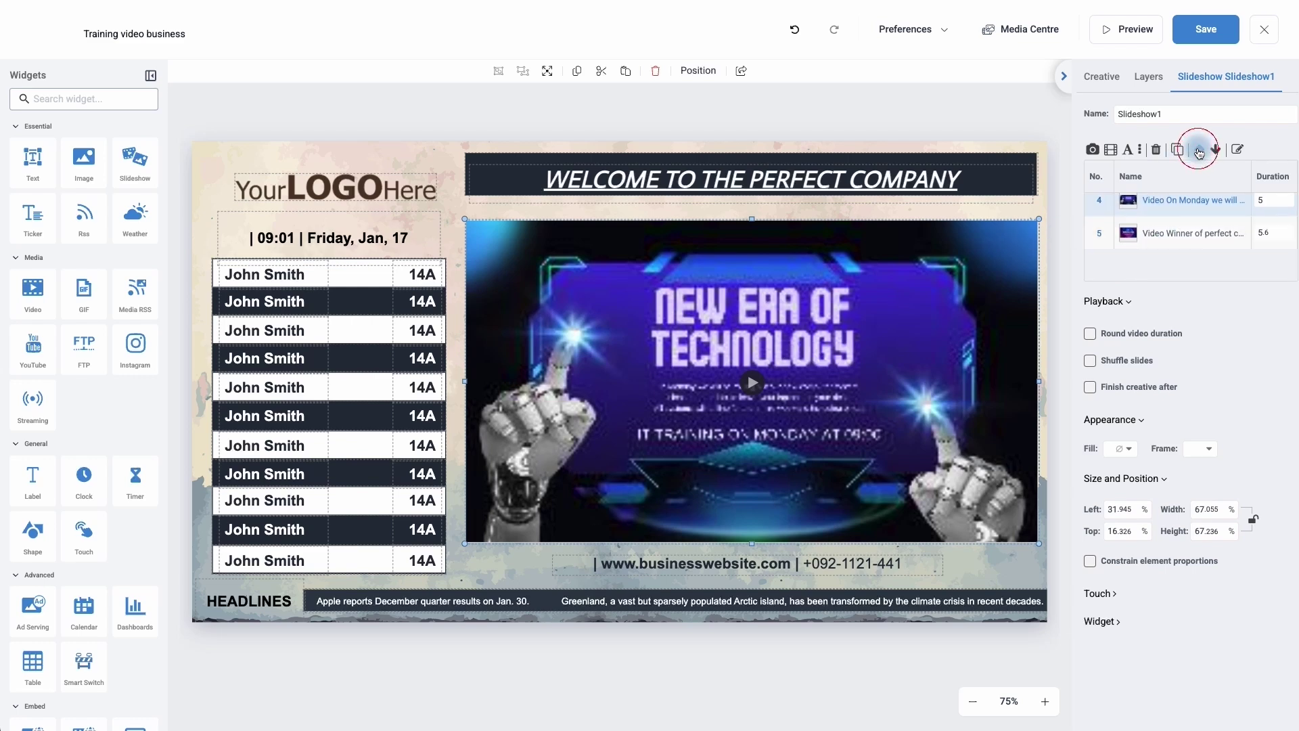
pyautogui.click(1198, 150)
pyautogui.click(1198, 150)
pyautogui.scroll(1, 1180, 244)
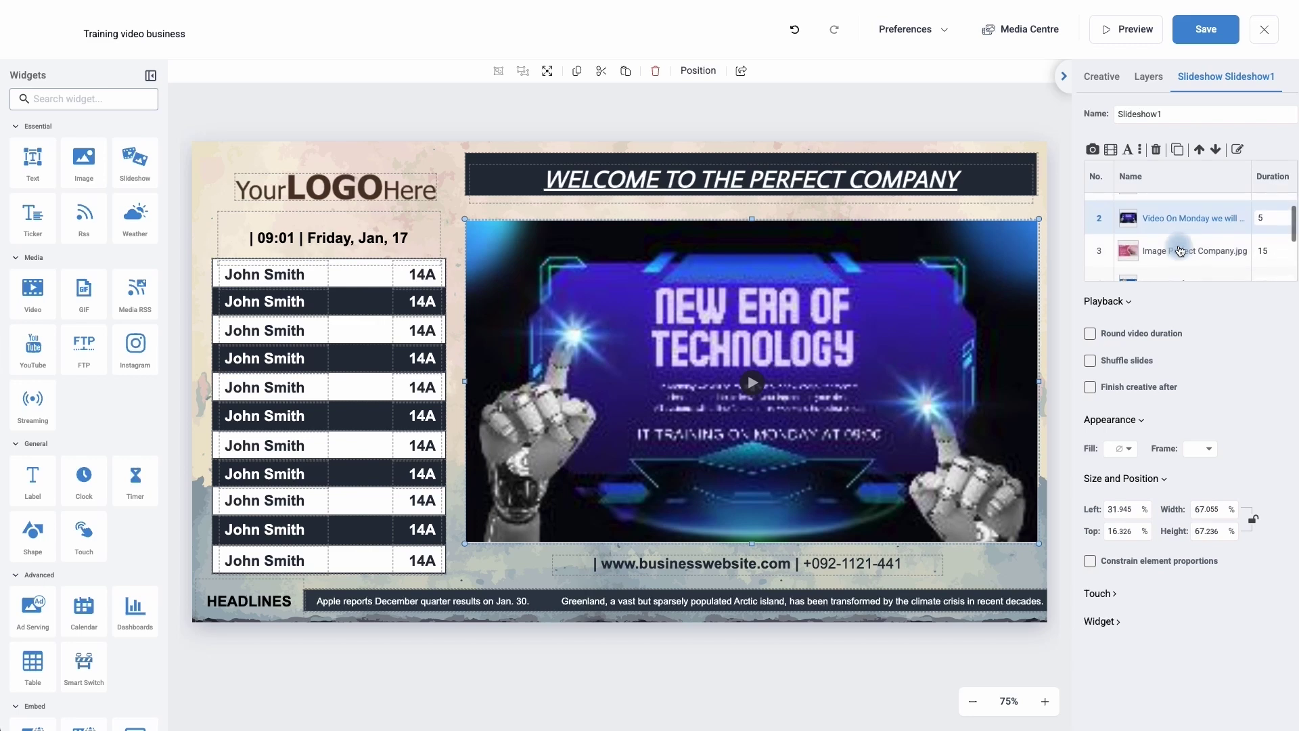
pyautogui.scroll(1, 1179, 250)
# Step: Move the "Winner of perfect company" video up one place in the slide list, ahead of Perfect.jpg
pyautogui.scroll(-2, 1188, 247)
pyautogui.scroll(-1, 1191, 247)
pyautogui.click(1179, 266)
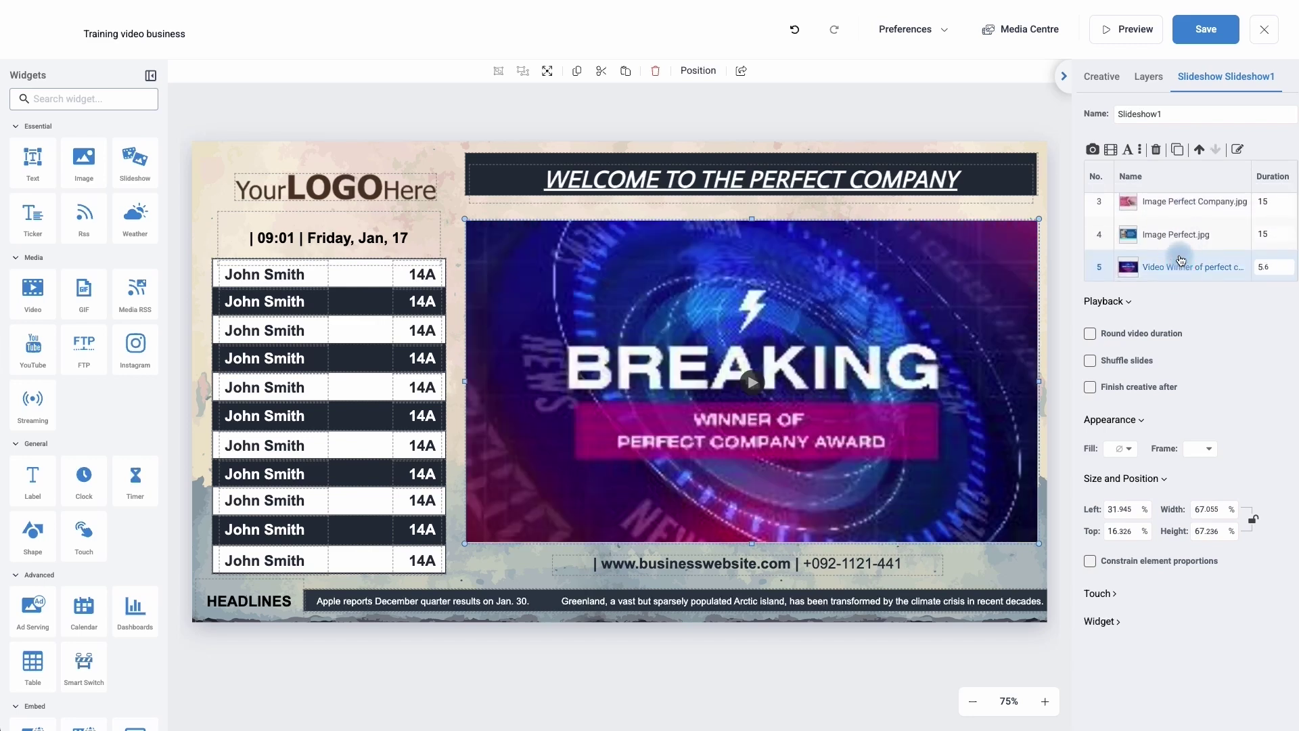
pyautogui.click(1201, 150)
pyautogui.scroll(2, 1177, 227)
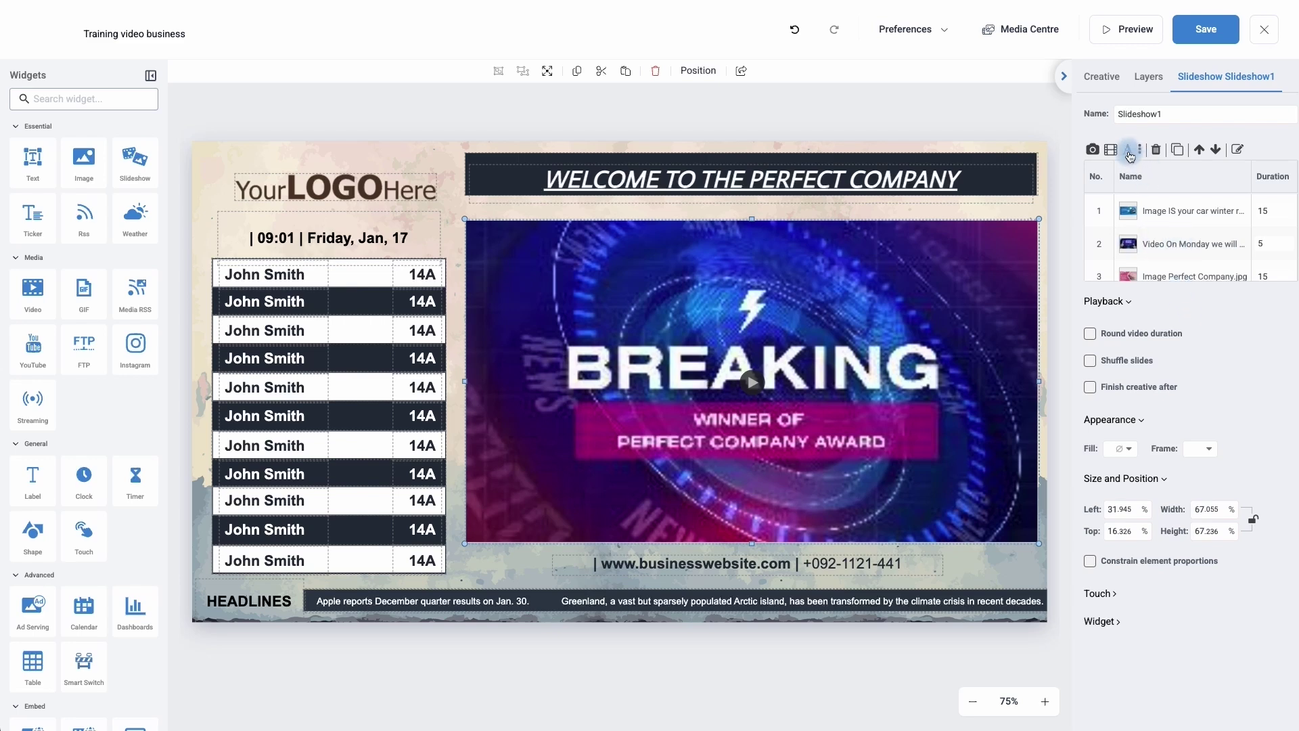
# Step: Add a label slide to the slideshow with the text "Today we finish at 4pm"
pyautogui.click(1129, 157)
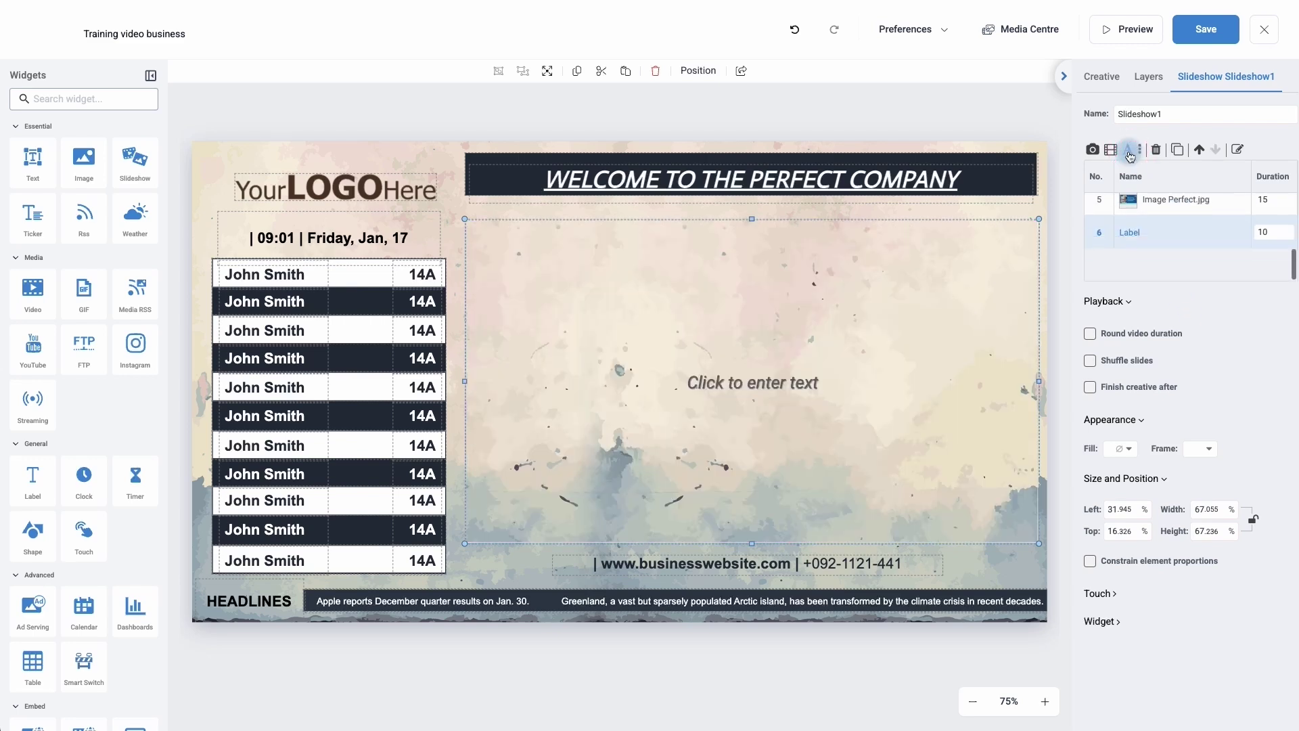
pyautogui.click(770, 377)
pyautogui.write('Welcome to')
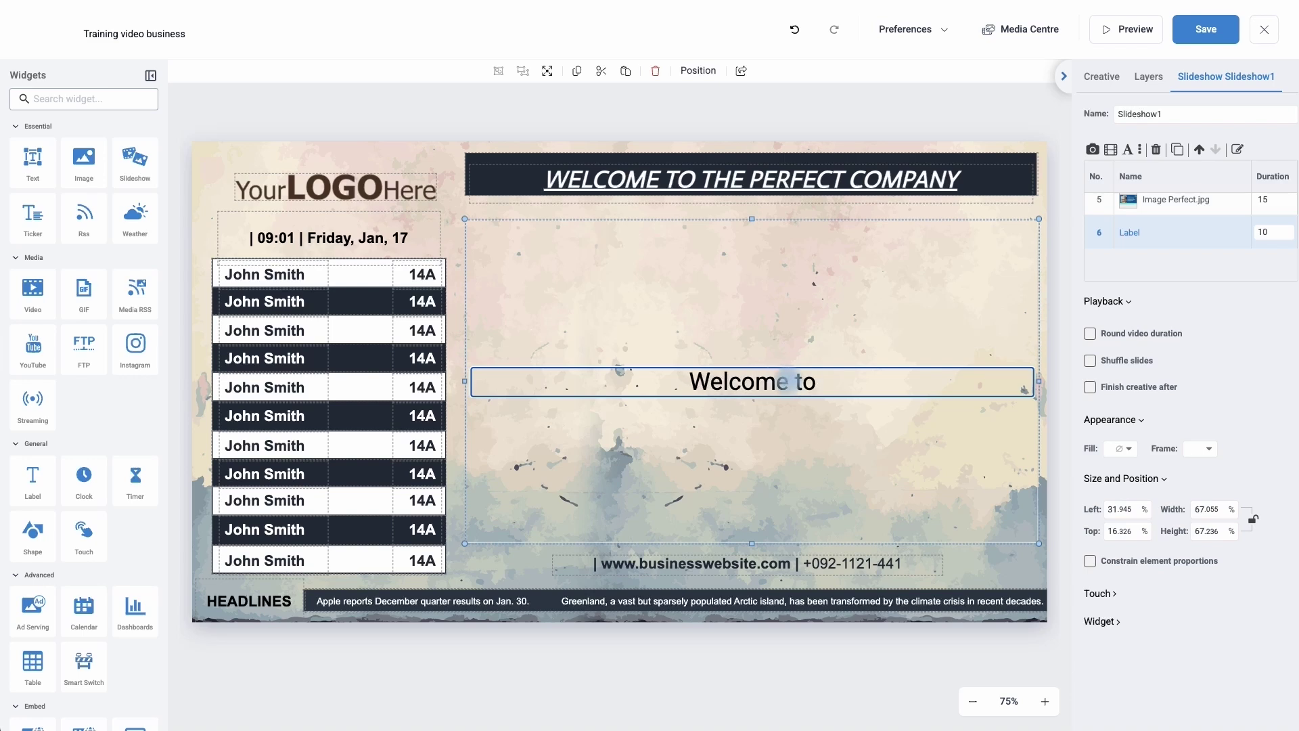
pyautogui.press('BackSpace')
pyautogui.press('BackSpace')
pyautogui.press('BackSpace')
pyautogui.press('BackSpace')
pyautogui.press('BackSpace')
pyautogui.press('BackSpace')
pyautogui.write('Today we fin')
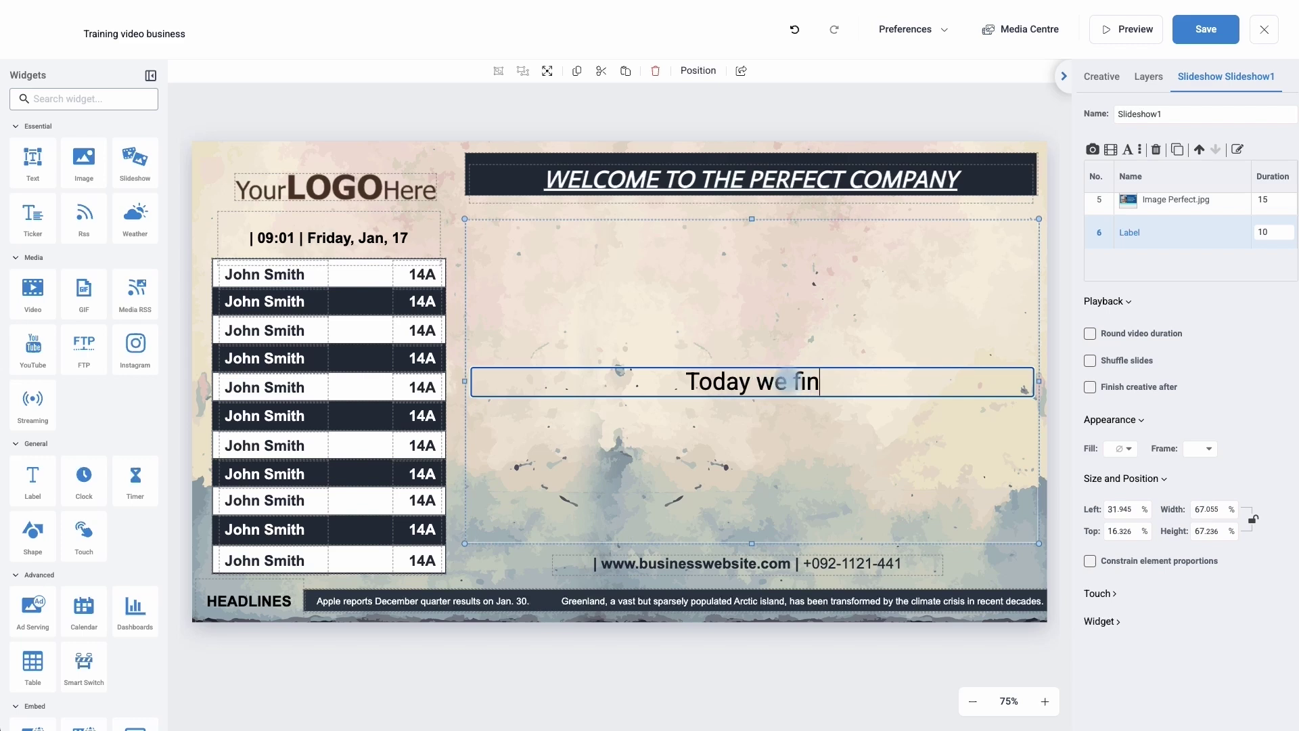
pyautogui.write('ish at 4pm')
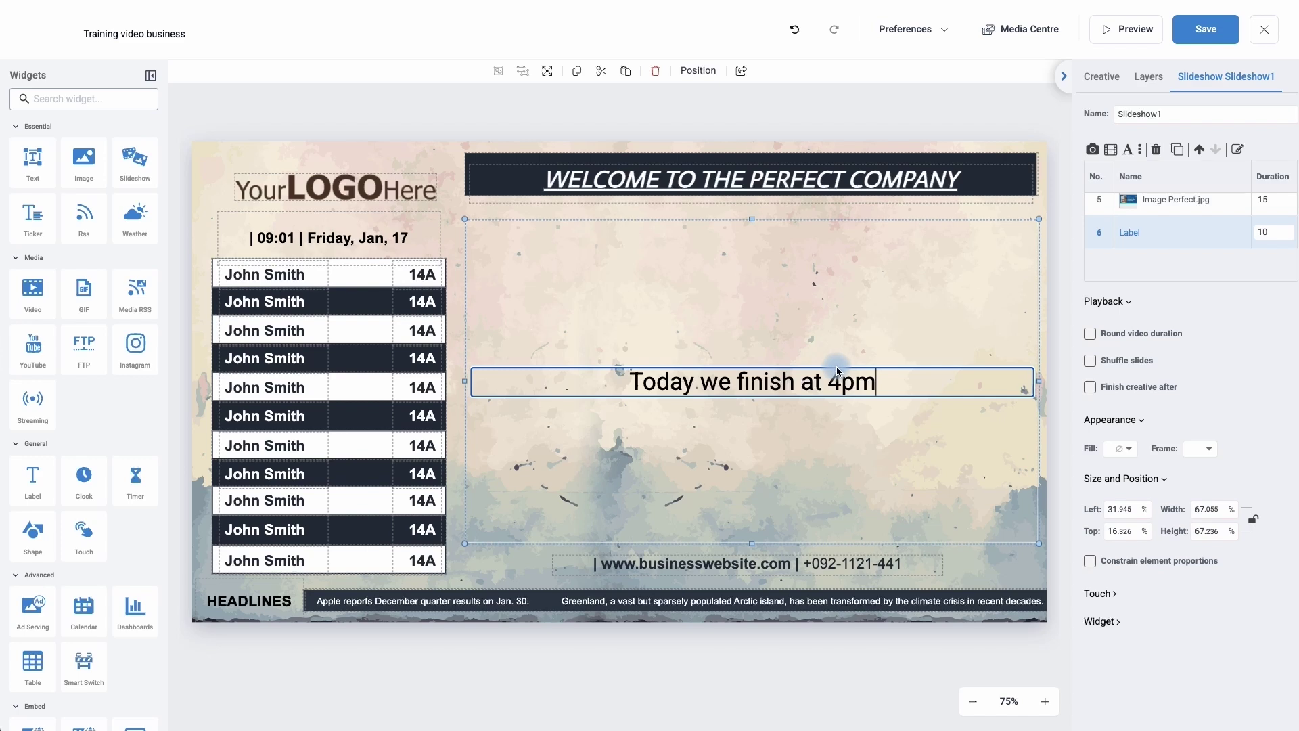
pyautogui.moveTo(827, 383); pyautogui.dragTo(834, 382)
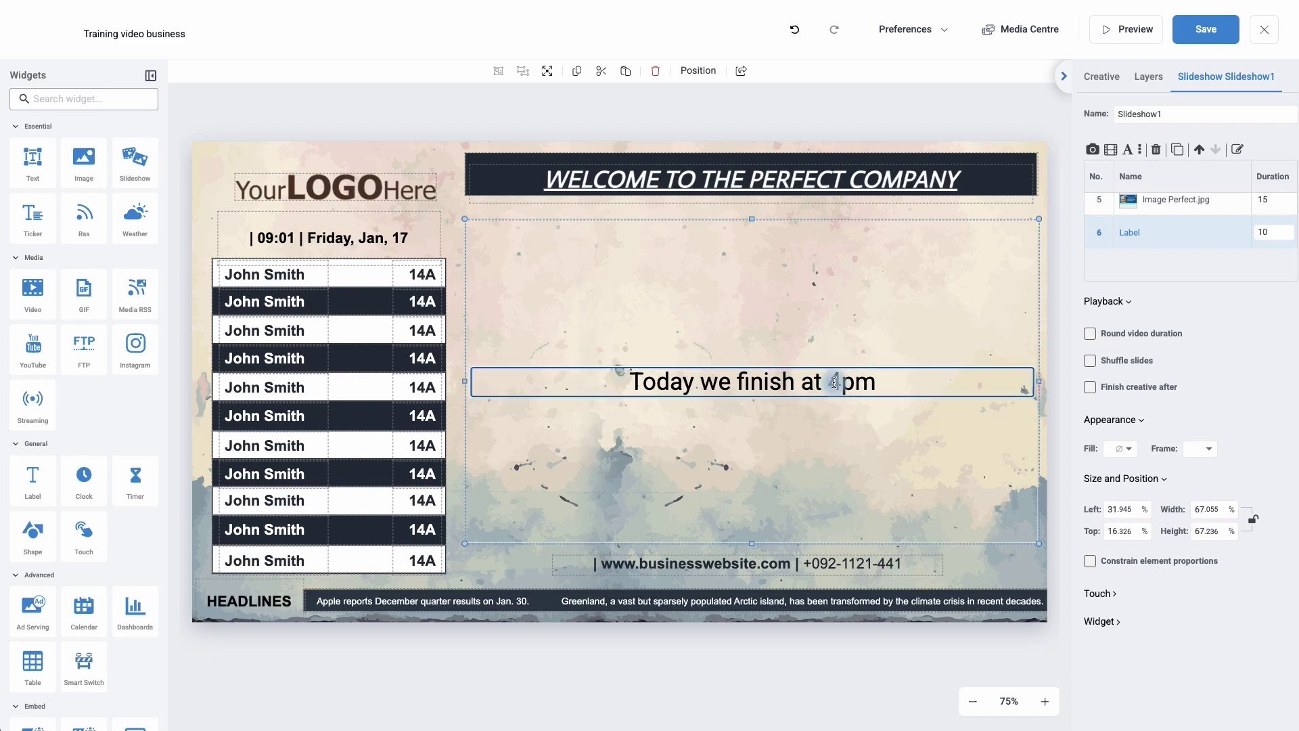
pyautogui.click(834, 382)
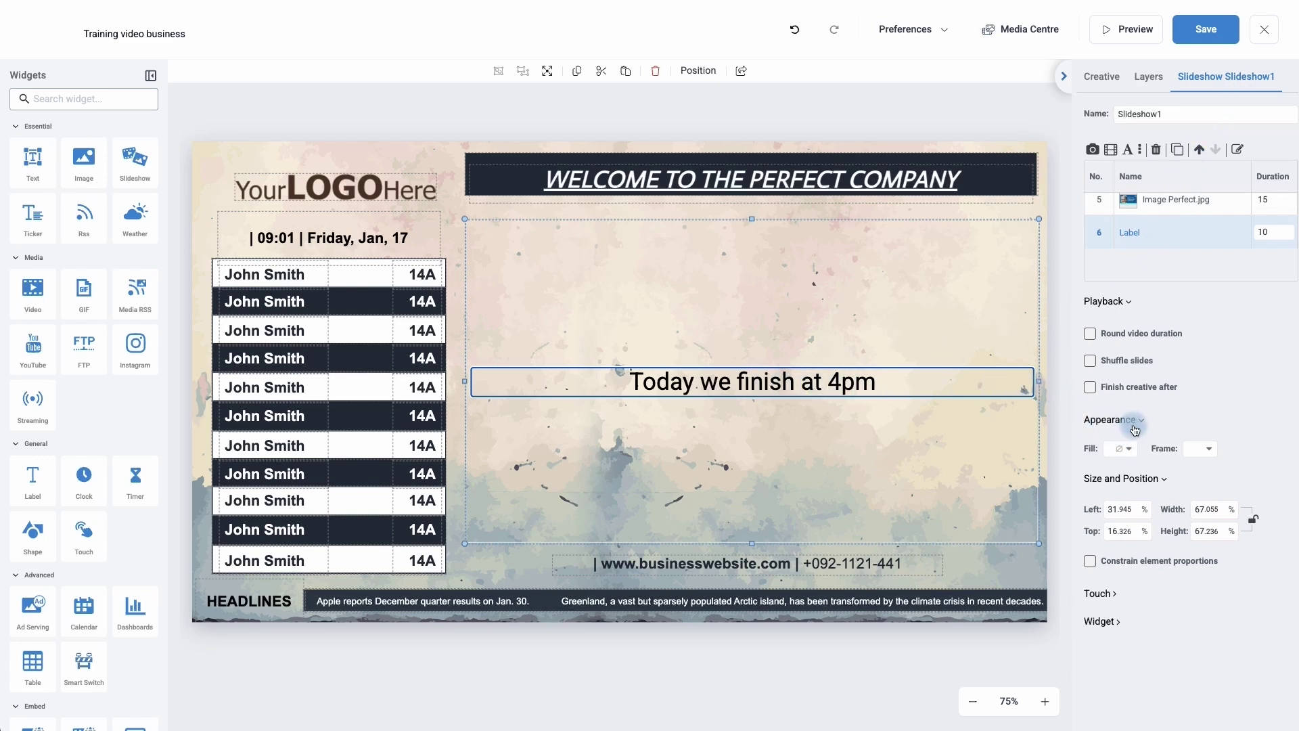
# Step: Fill the slideshow's background with solid grey 666666
pyautogui.click(1129, 450)
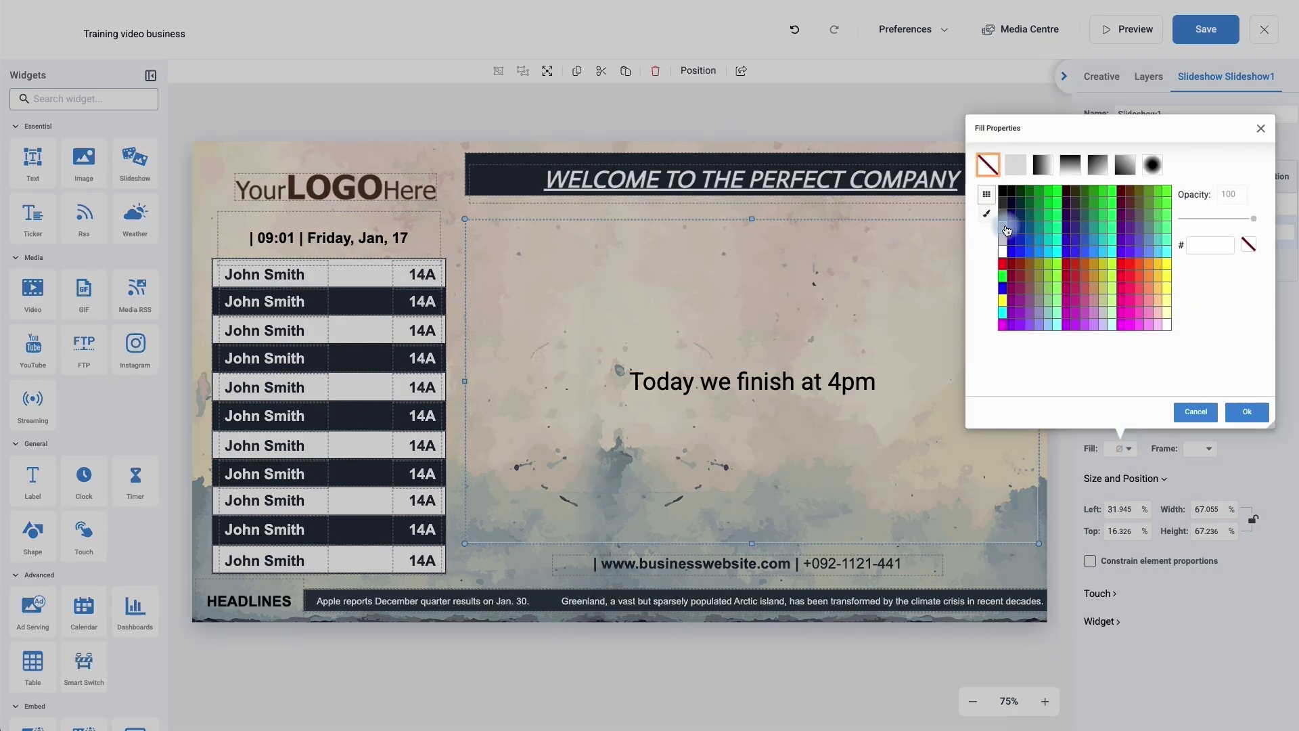
pyautogui.click(1004, 216)
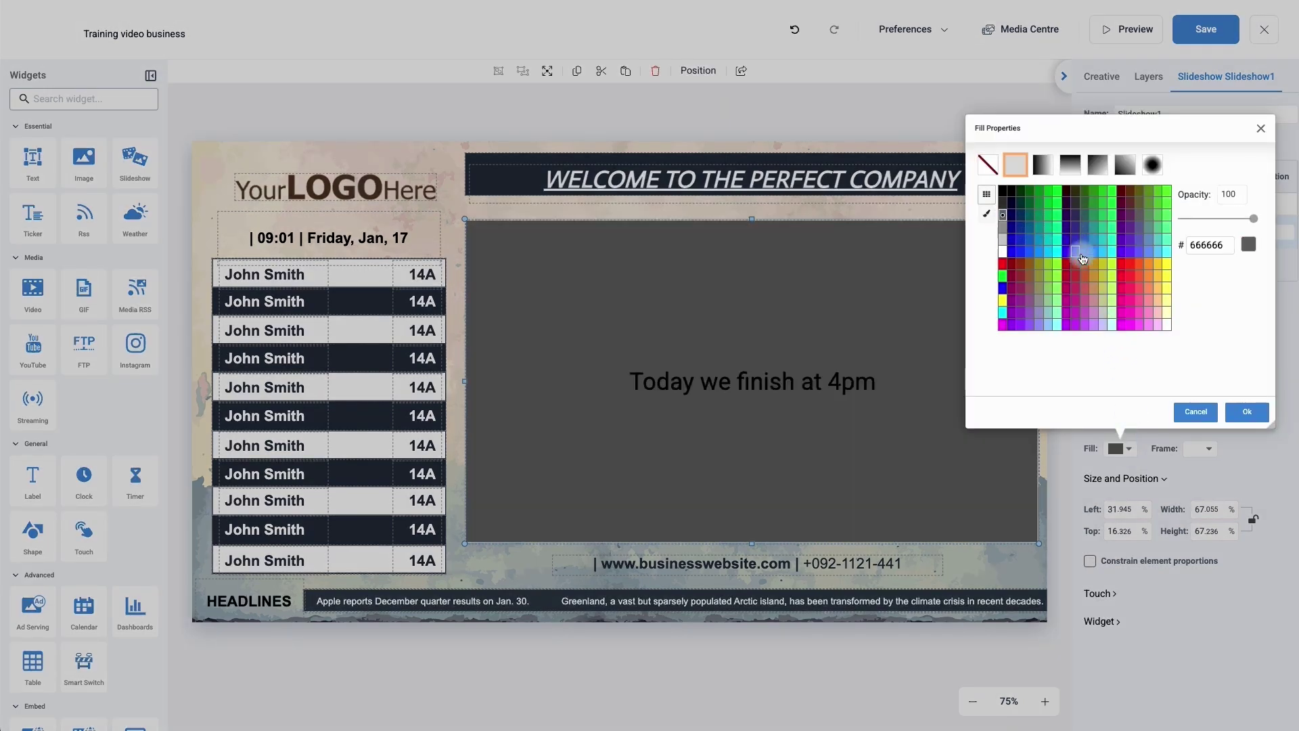
pyautogui.click(1247, 412)
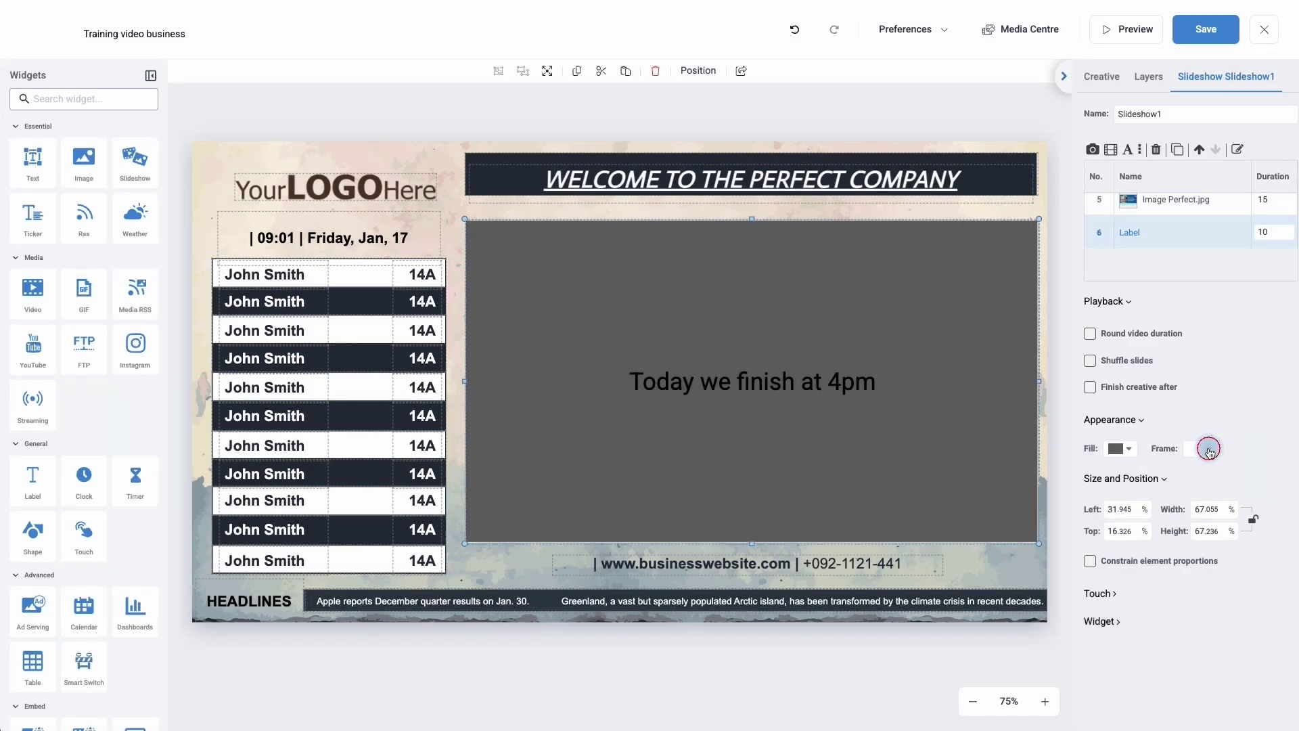
# Step: Try to apply a frame color to the slideshow, and deselect it
pyautogui.click(1208, 449)
pyautogui.click(1026, 304)
pyautogui.click(1269, 413)
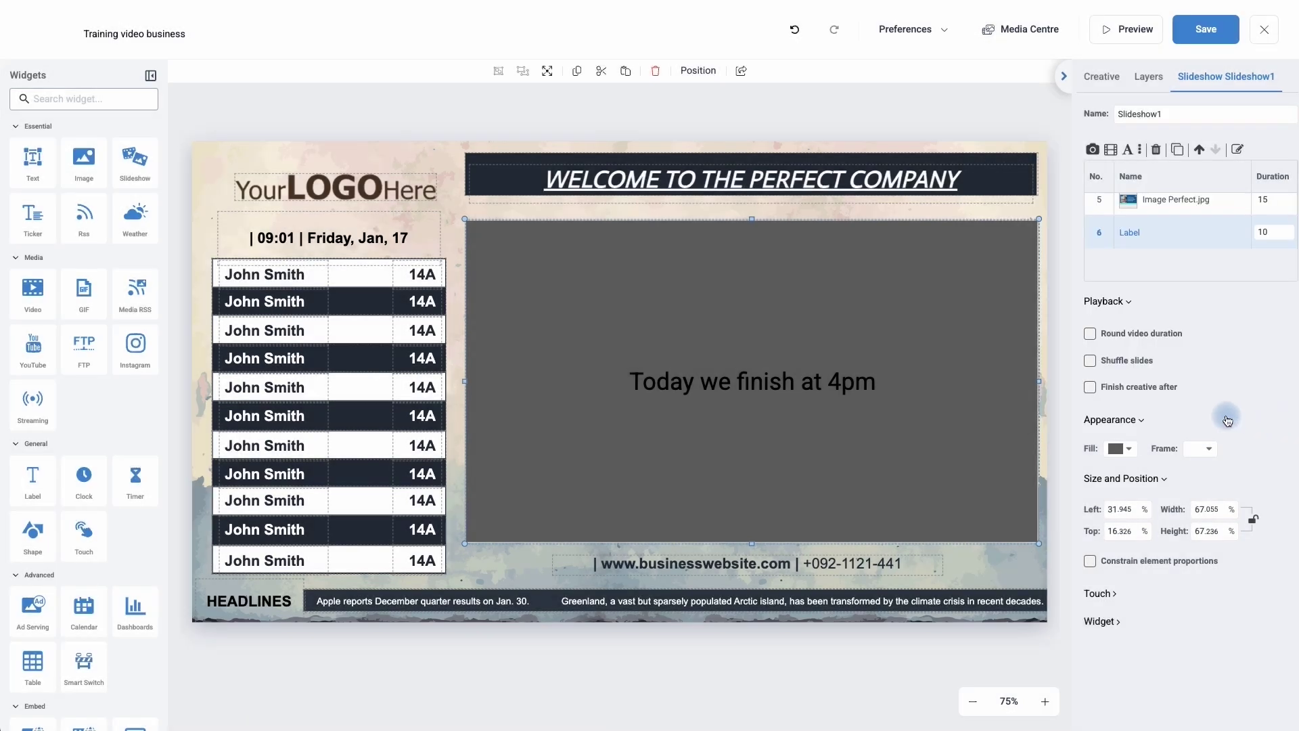
pyautogui.click(1061, 369)
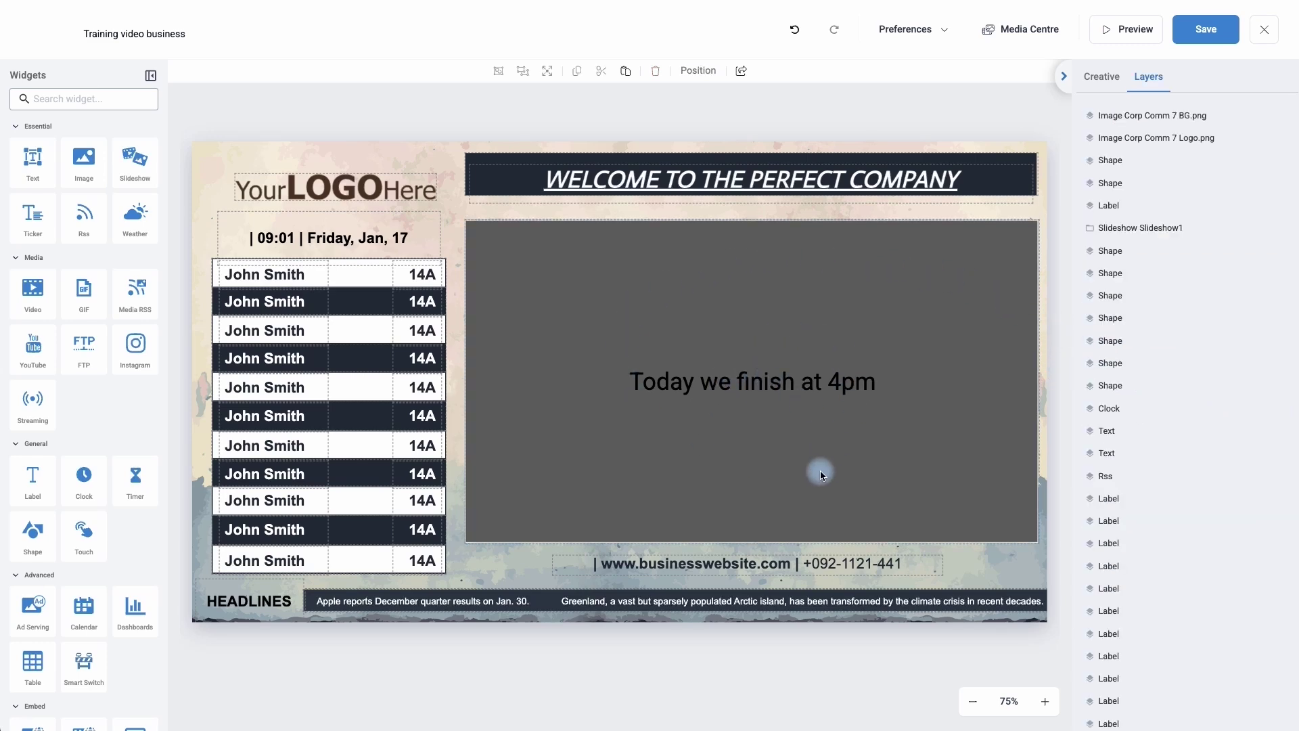
pyautogui.click(687, 563)
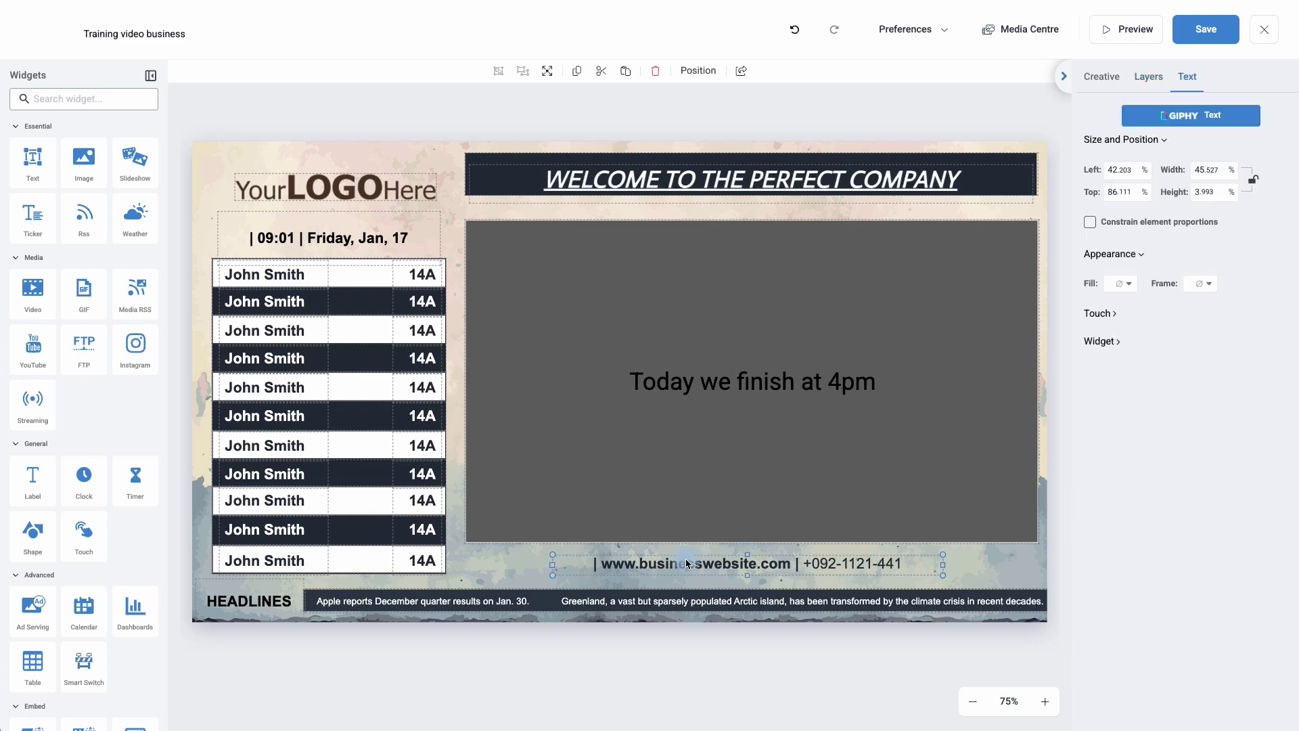
pyautogui.click(680, 564)
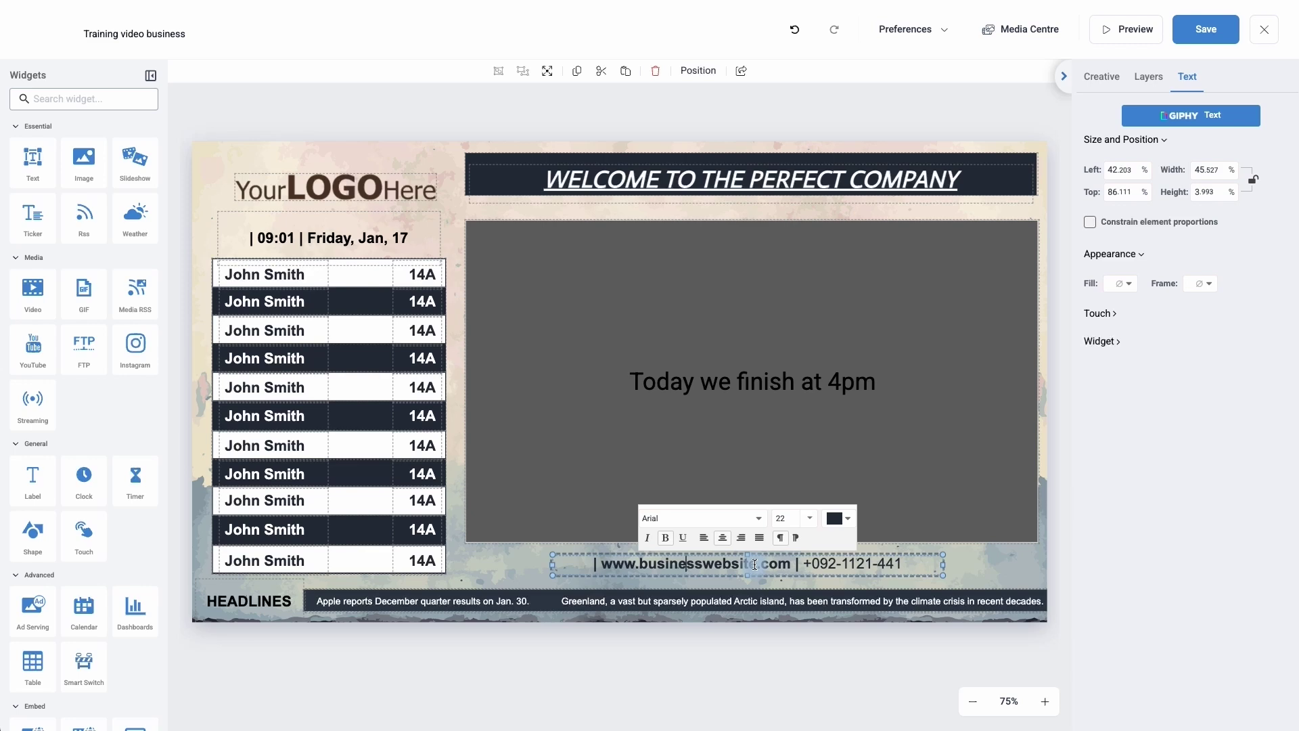
pyautogui.moveTo(738, 563); pyautogui.dragTo(641, 563)
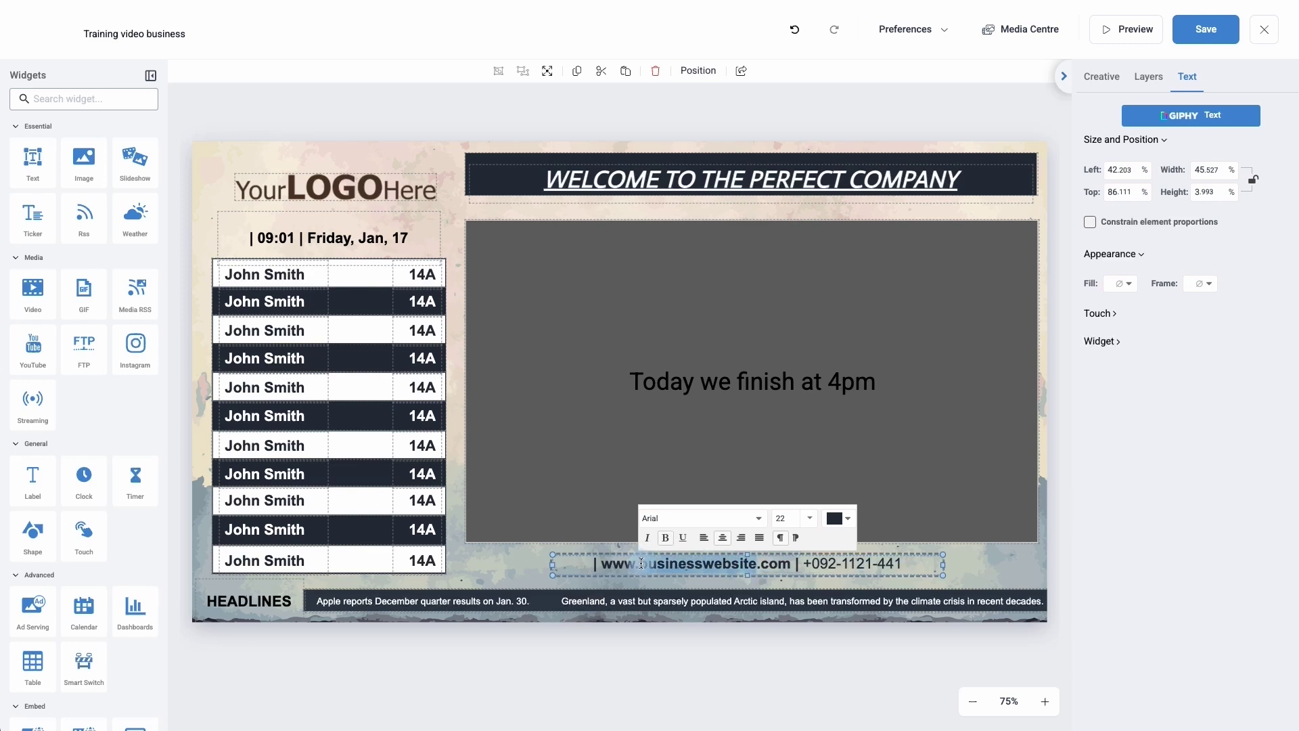
pyautogui.write('perfectcom')
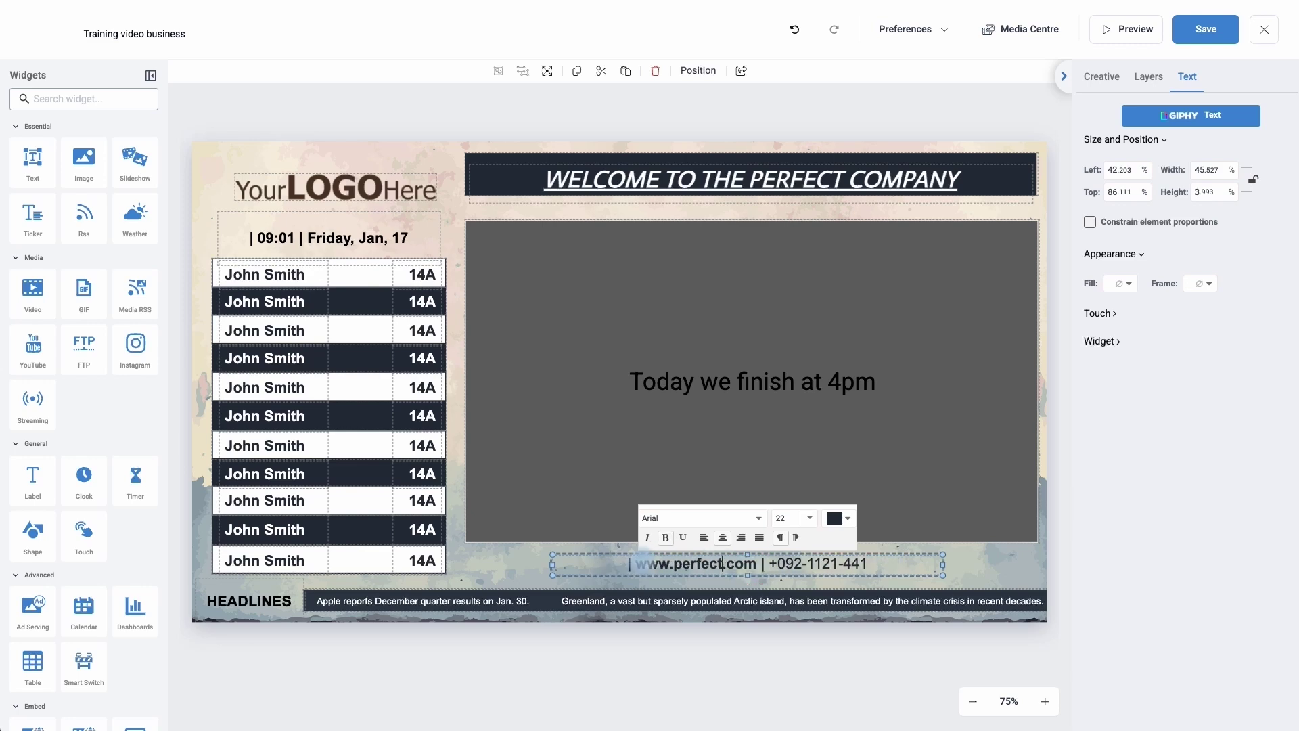
pyautogui.write('pany')
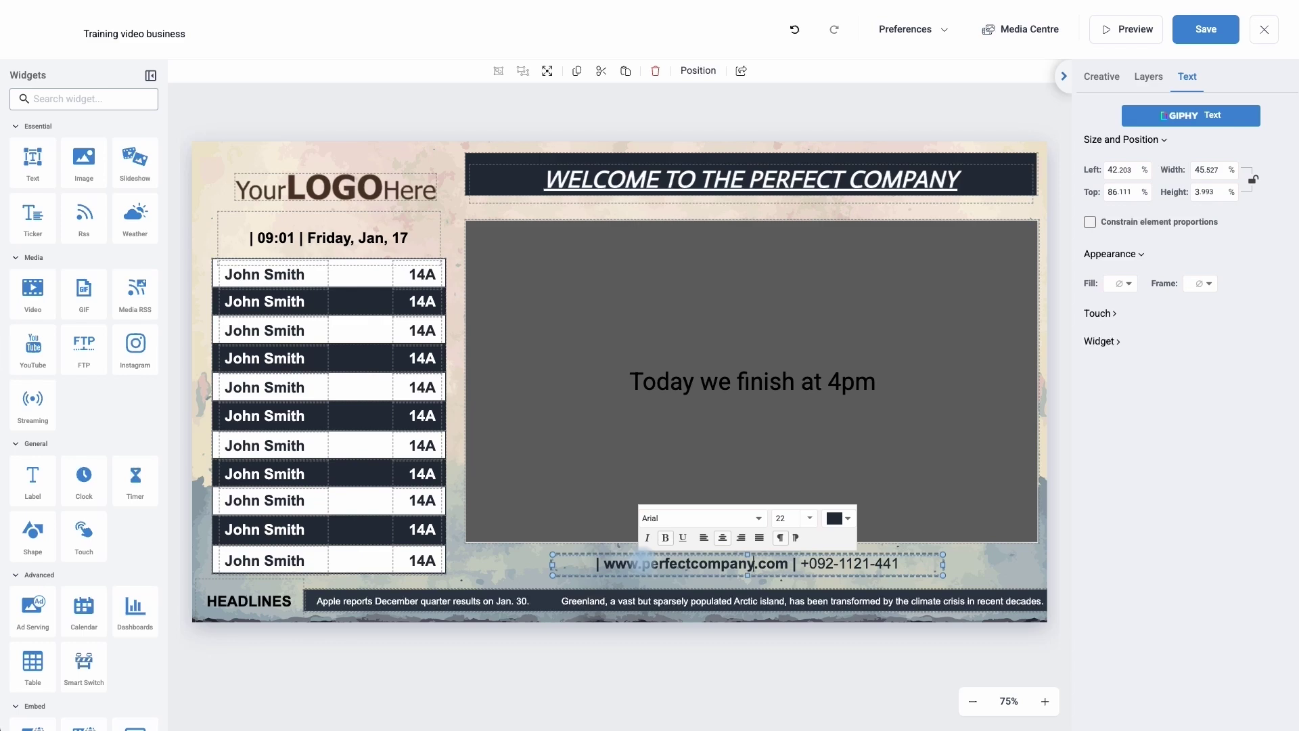
pyautogui.moveTo(899, 566); pyautogui.dragTo(856, 565)
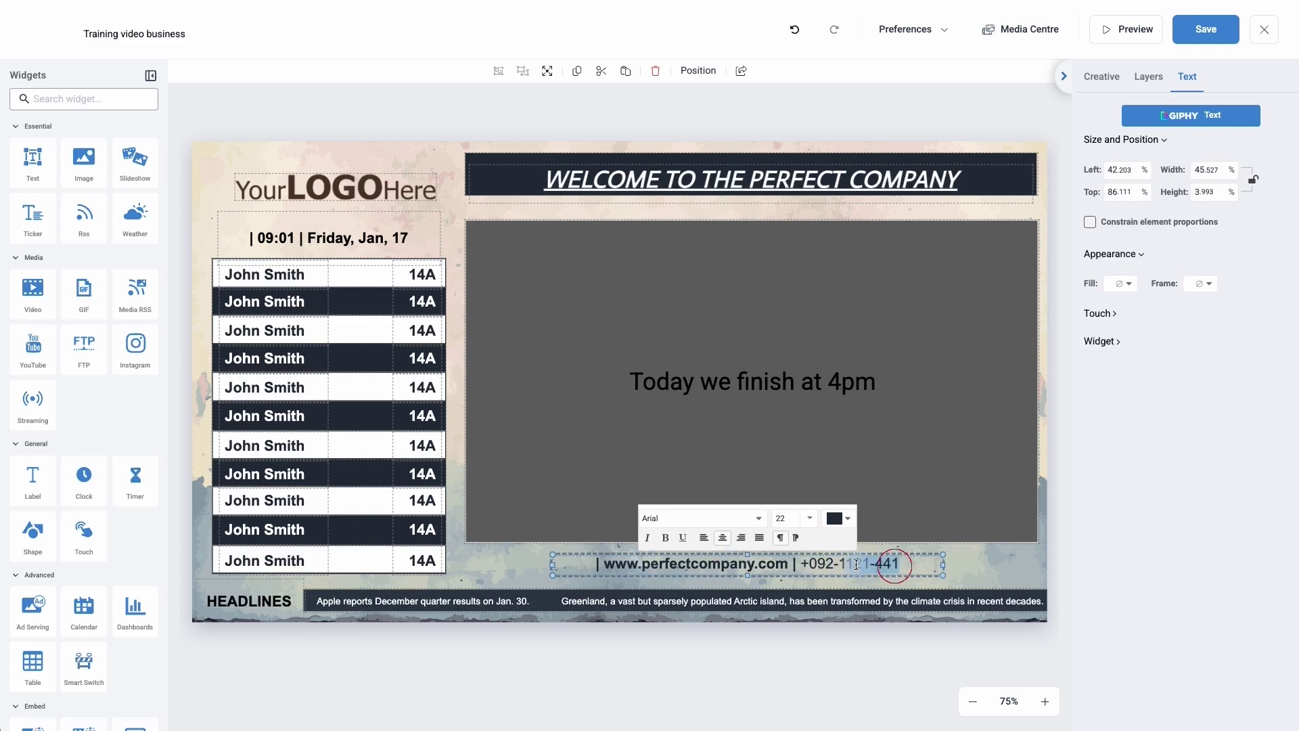
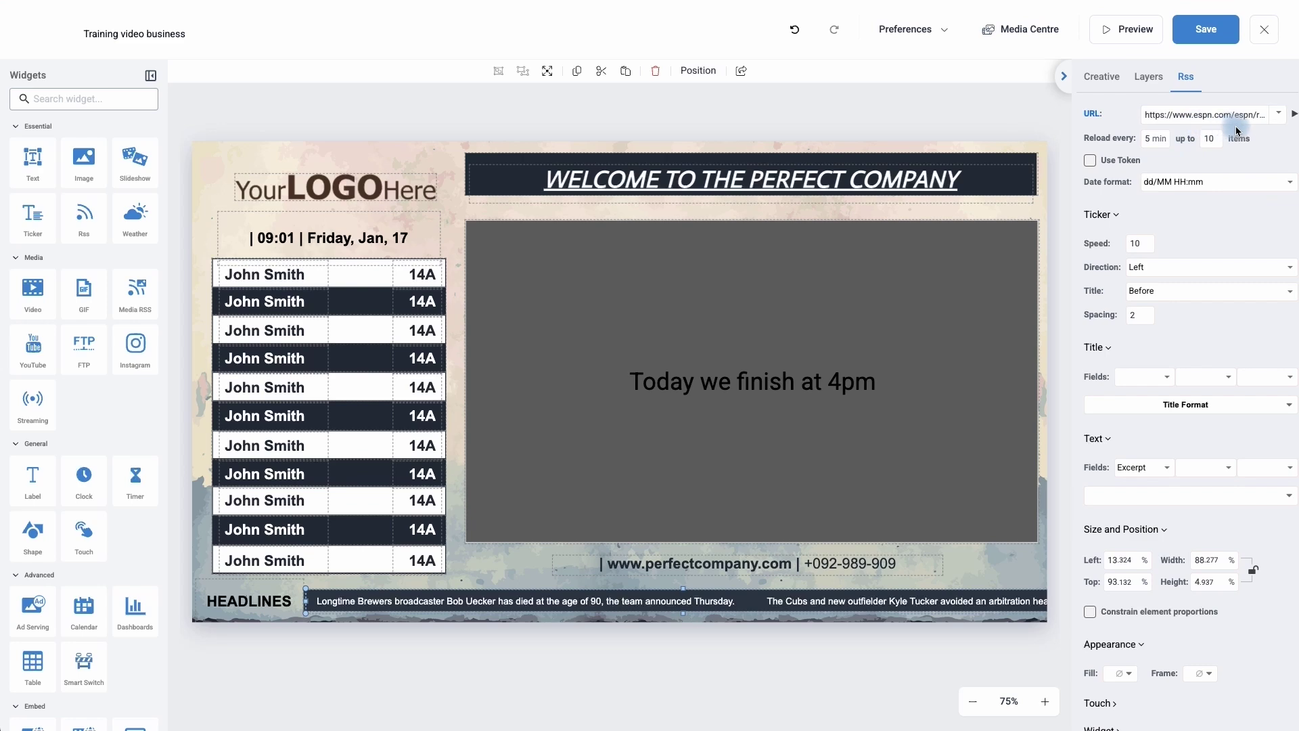
pyautogui.tripleClick(1218, 114)
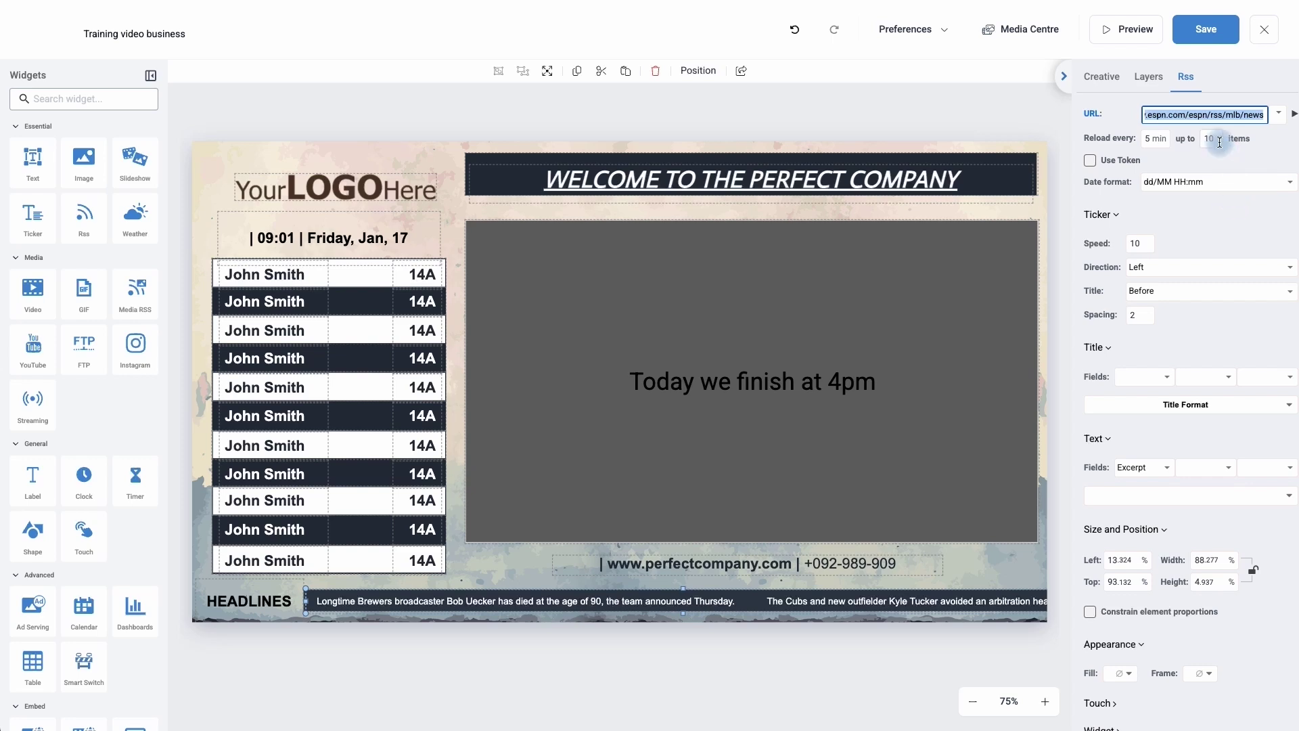
pyautogui.click(1165, 182)
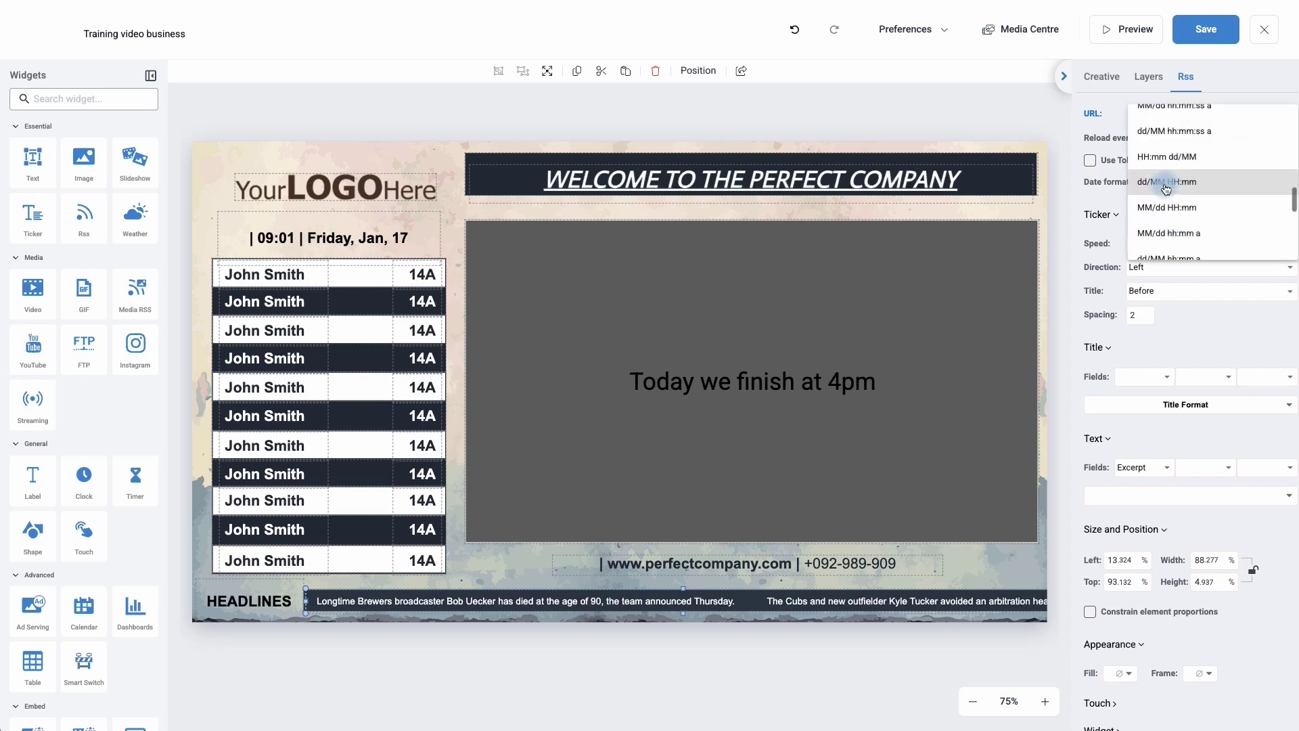
pyautogui.scroll(5, 1165, 183)
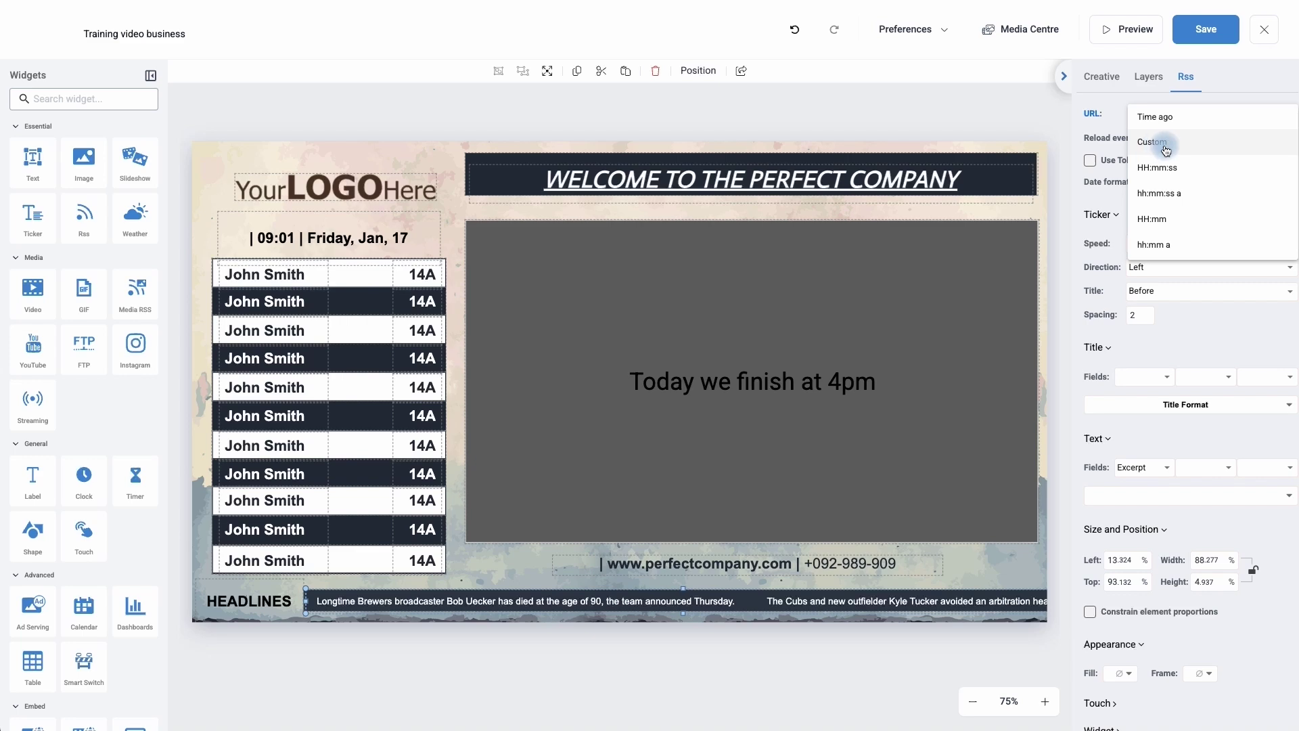
pyautogui.click(1118, 230)
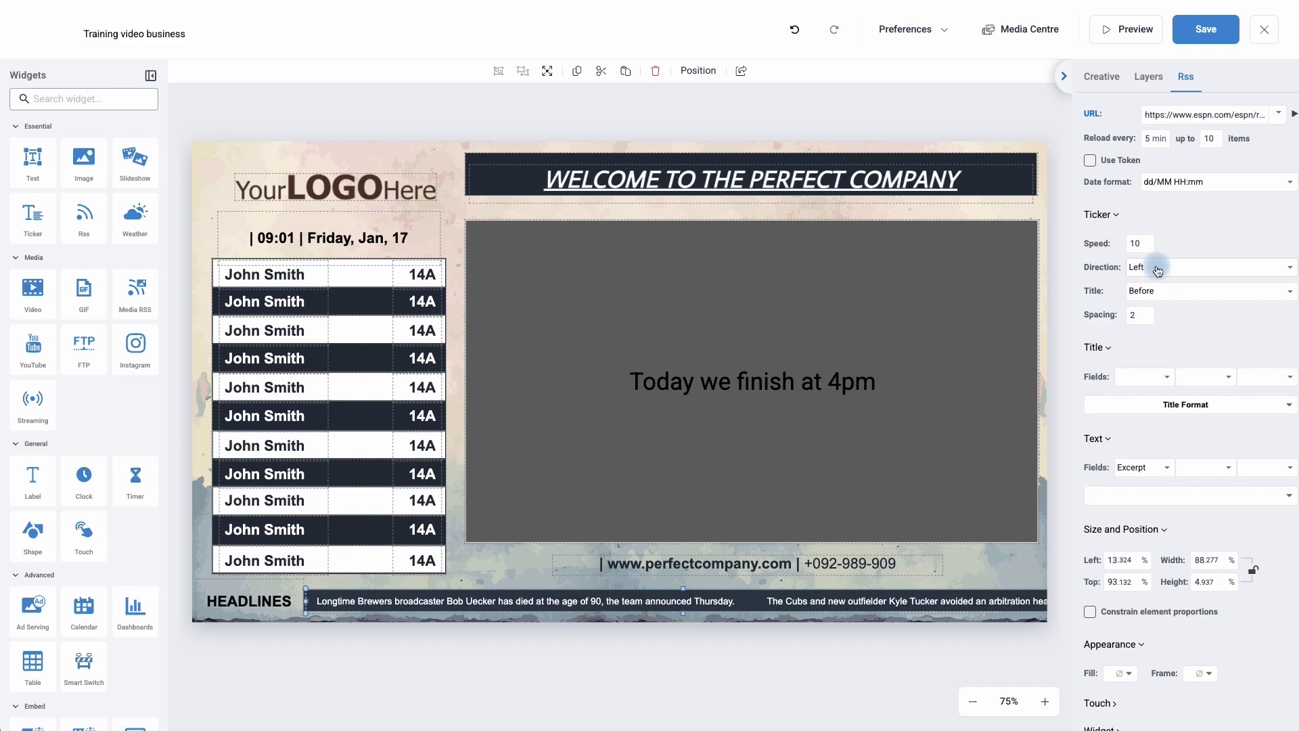
# Step: Try the After title position in the RSS ticker and return it to Before
pyautogui.click(1171, 296)
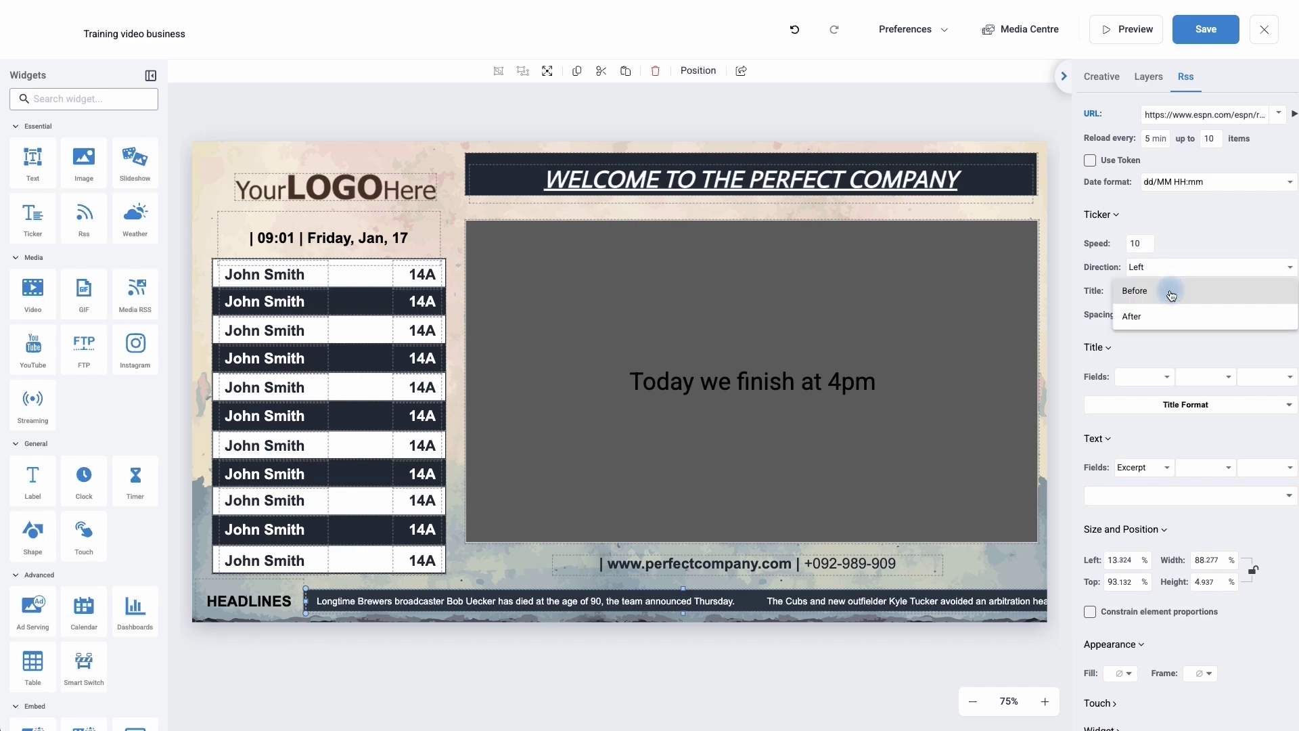
pyautogui.click(1160, 318)
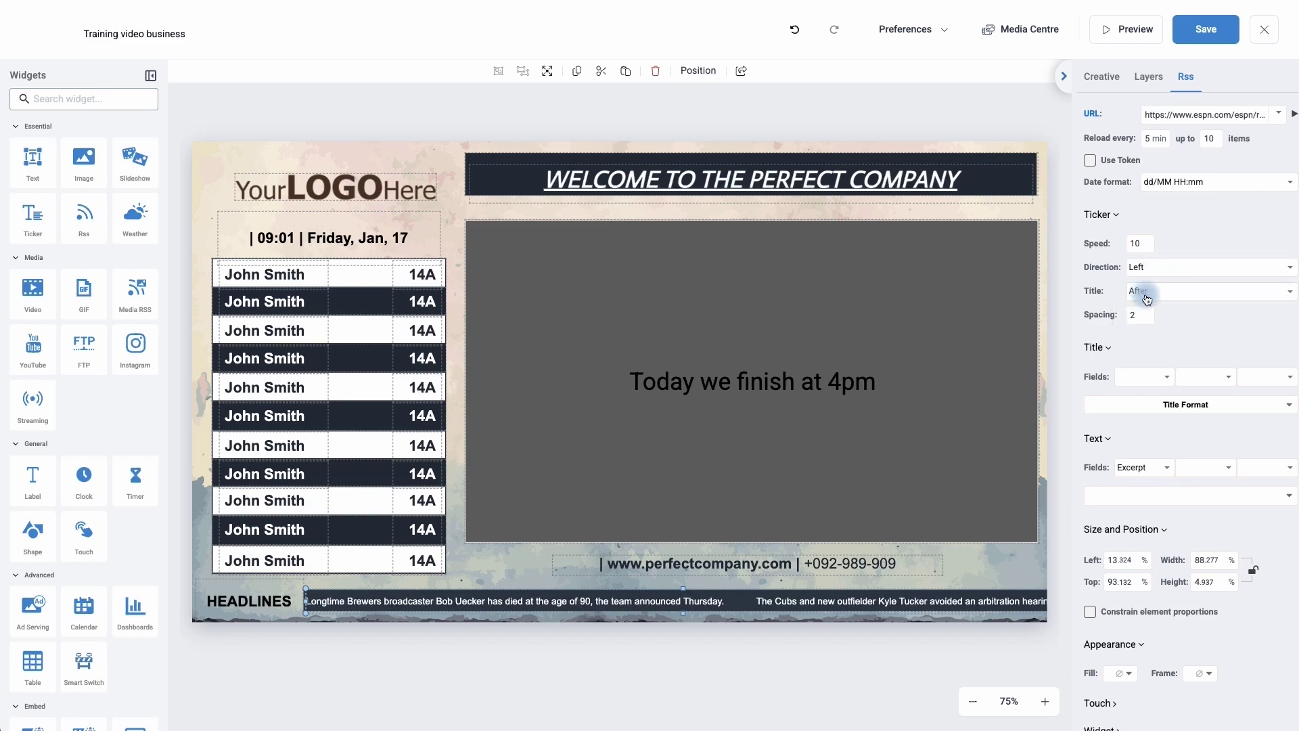
pyautogui.click(1147, 298)
pyautogui.click(1143, 268)
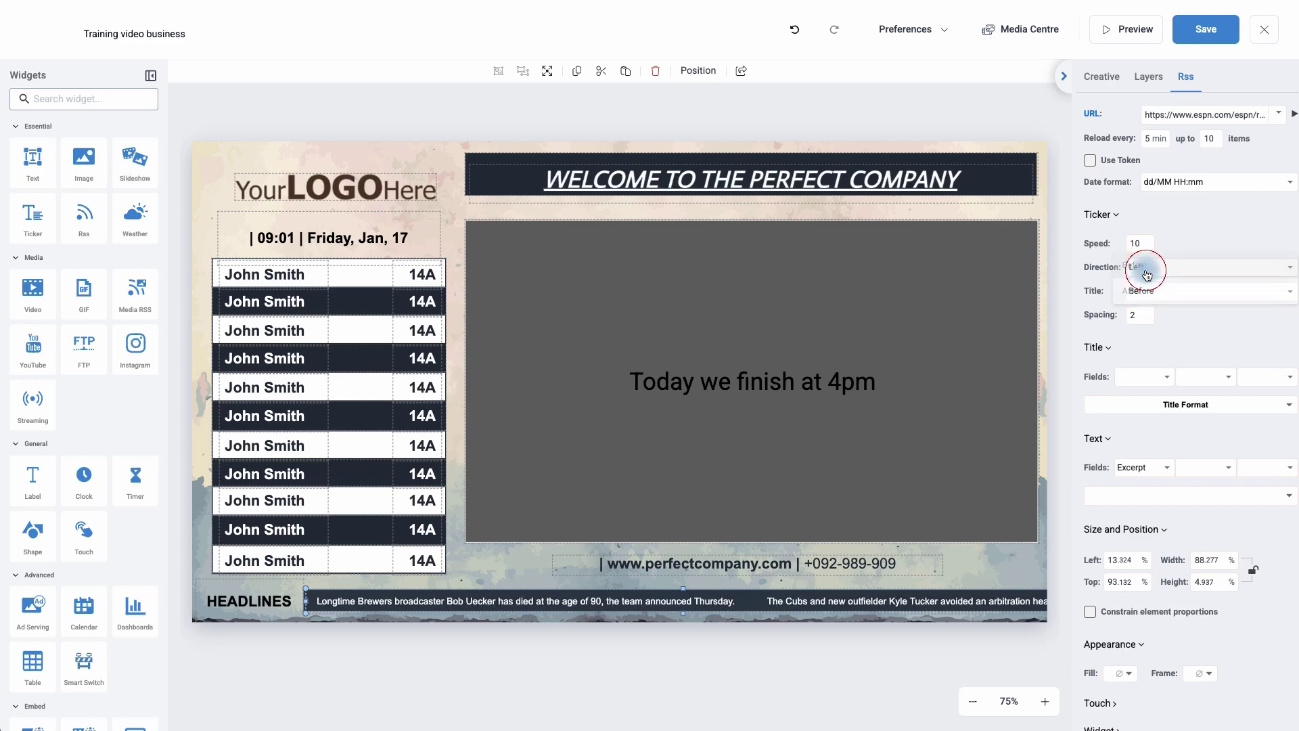
# Step: Set the RSS feed's title fields to Date followed by Title
pyautogui.click(1127, 384)
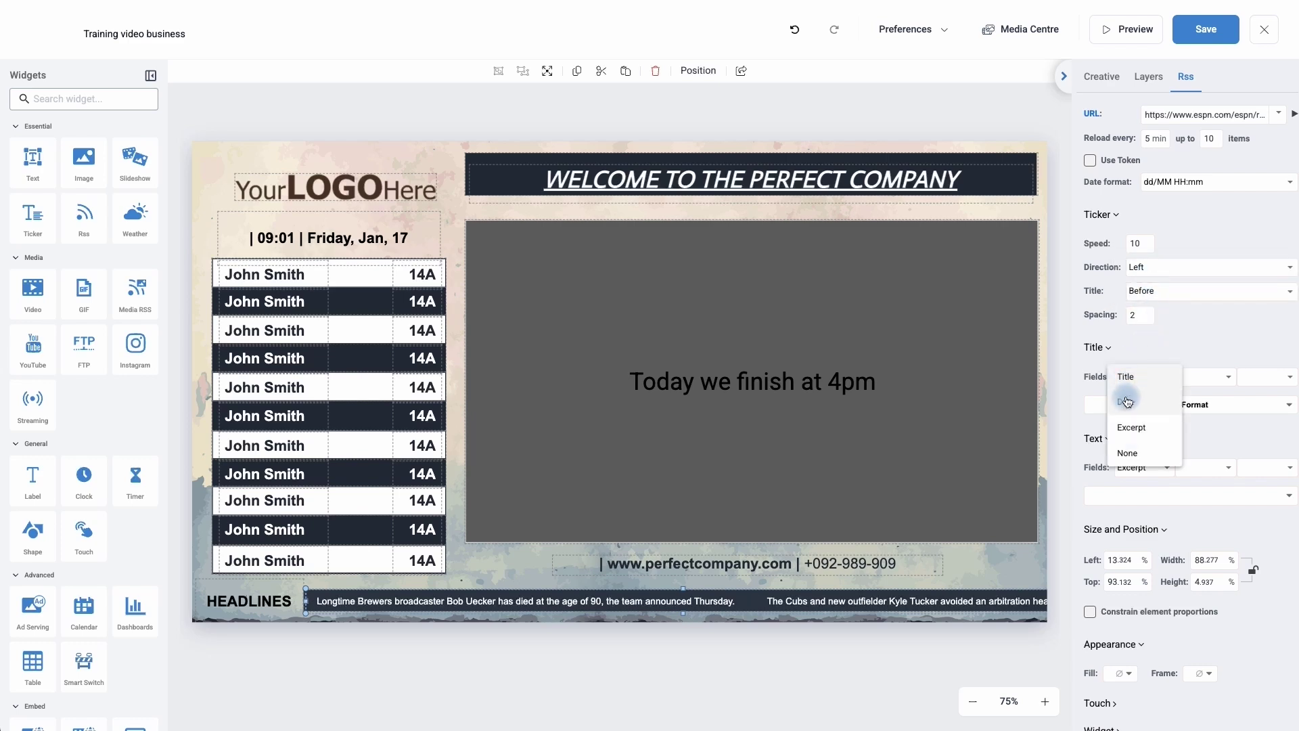
pyautogui.click(1127, 403)
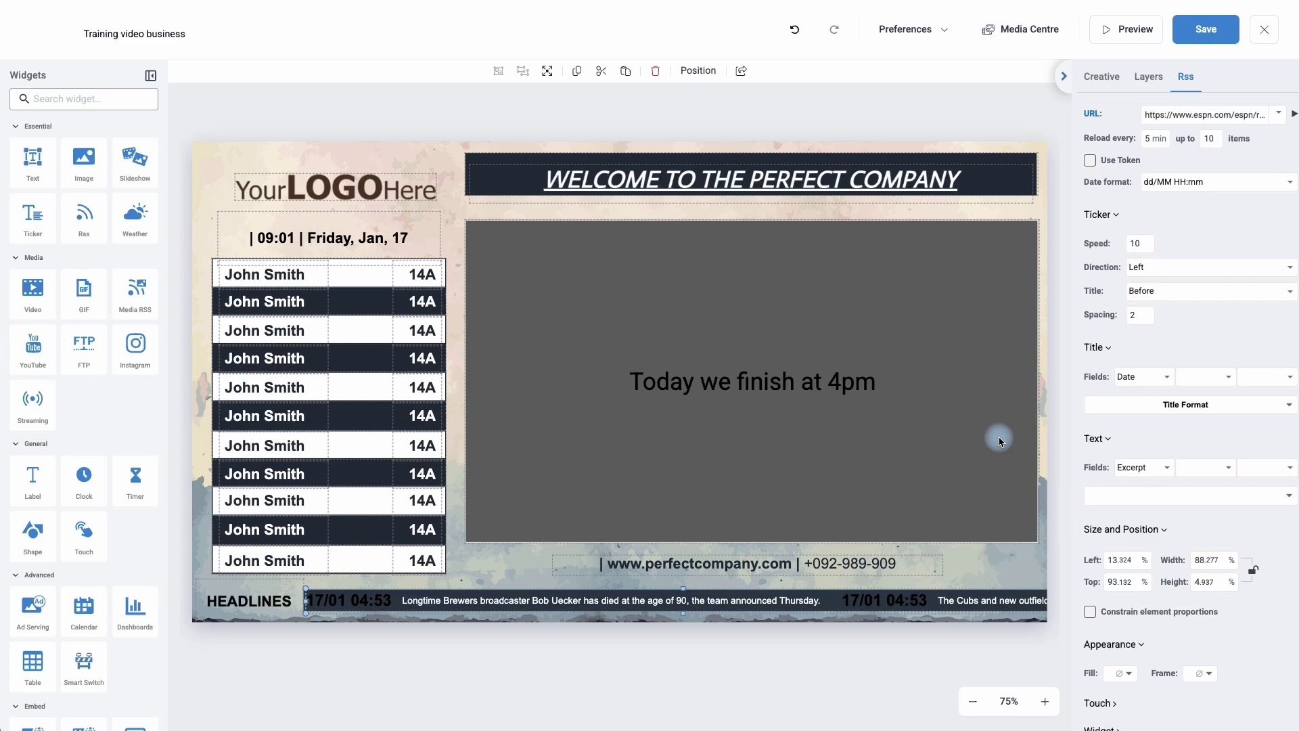
pyautogui.click(1195, 377)
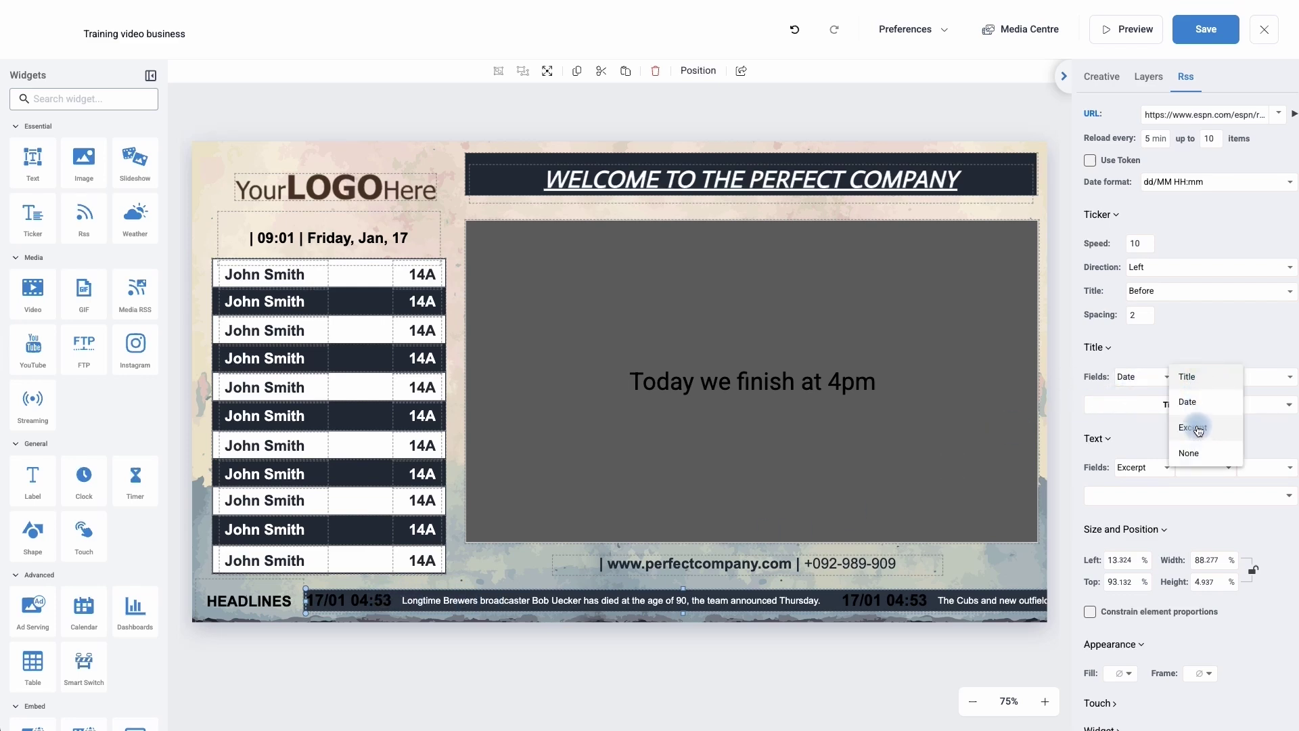
pyautogui.click(1194, 405)
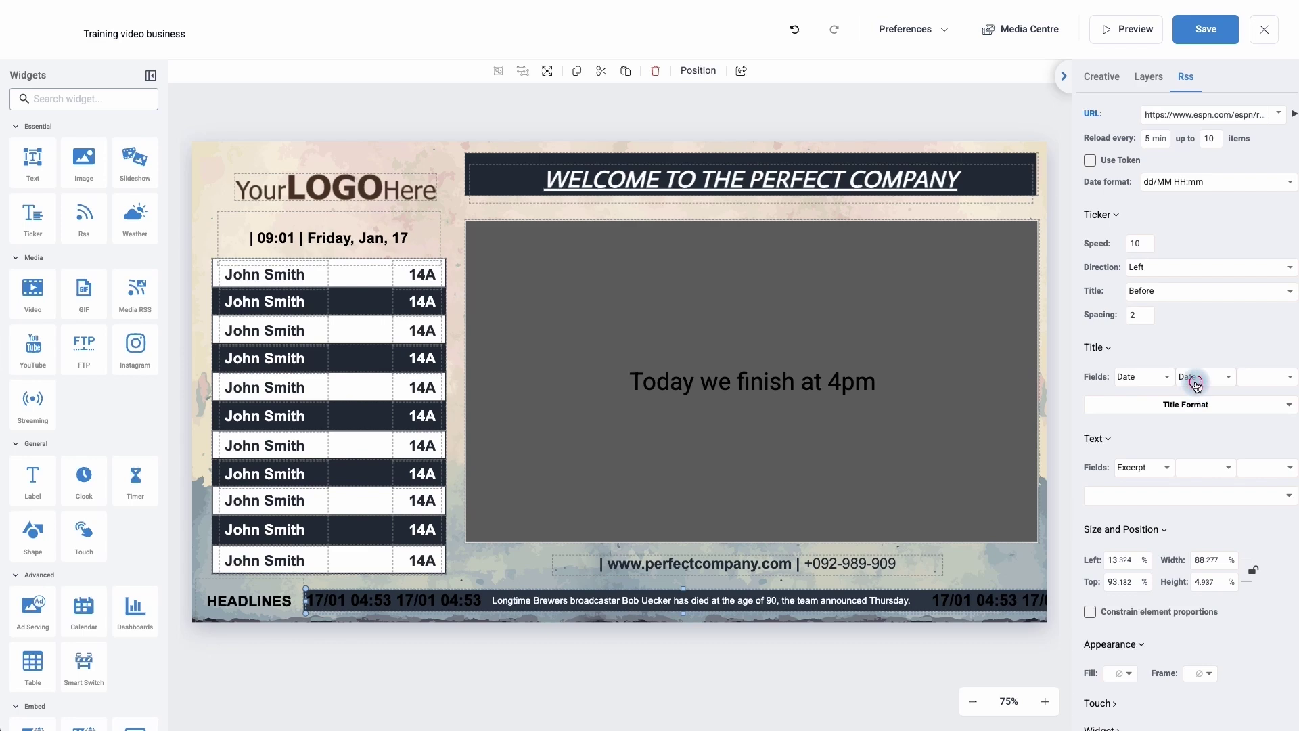
pyautogui.click(1189, 377)
pyautogui.click(1191, 349)
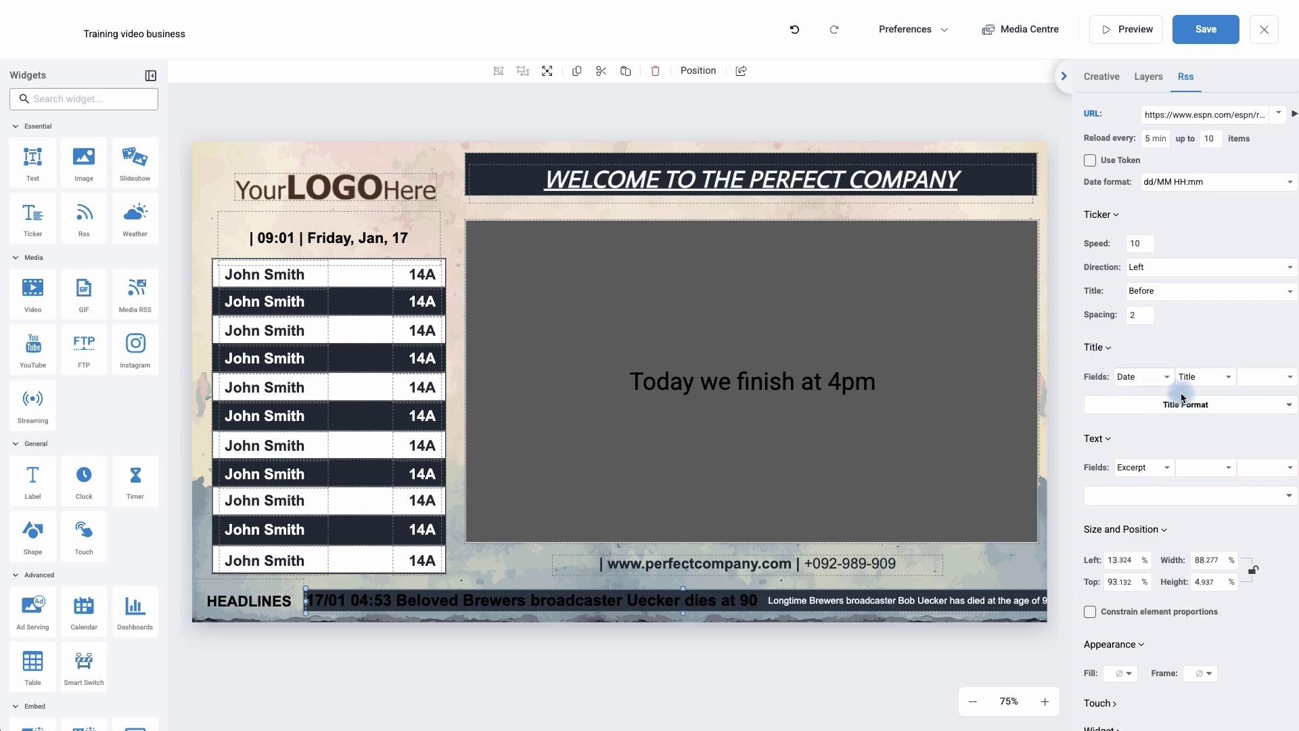
# Step: Change the title format of the RSS feed to white text
pyautogui.click(1184, 406)
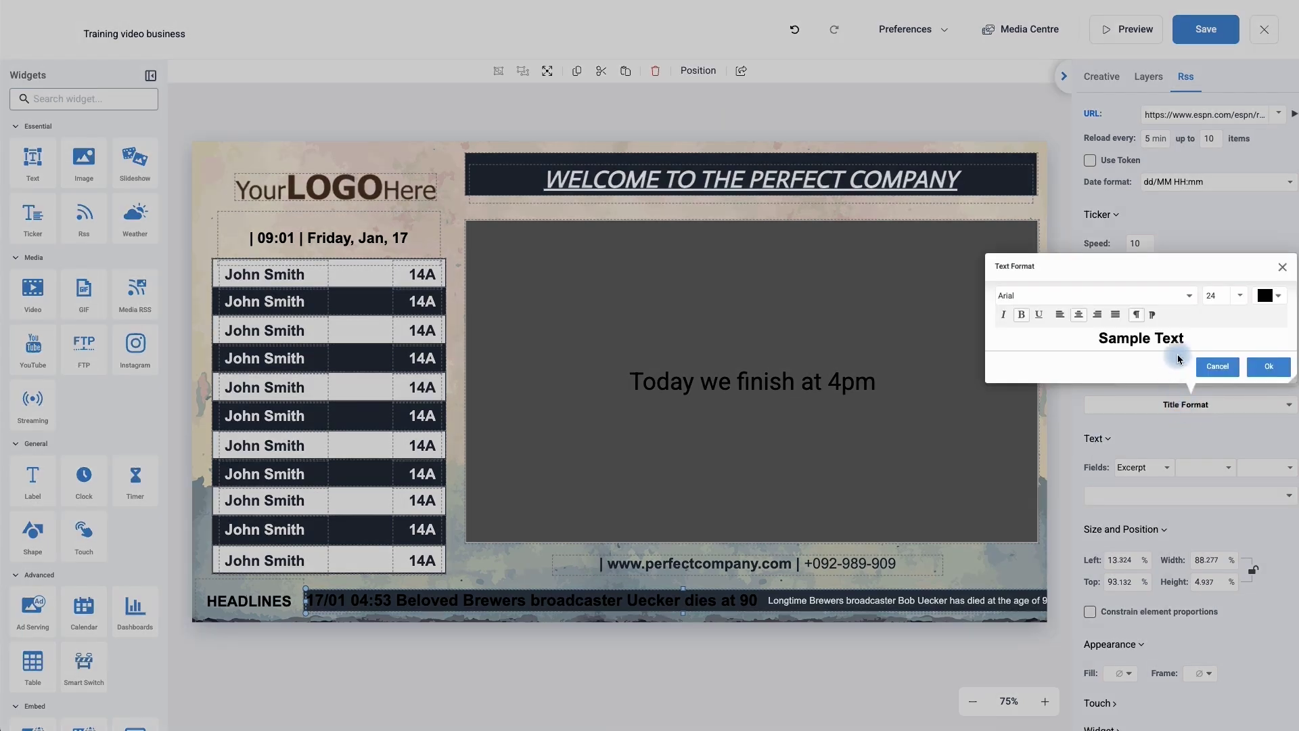
pyautogui.click(1267, 296)
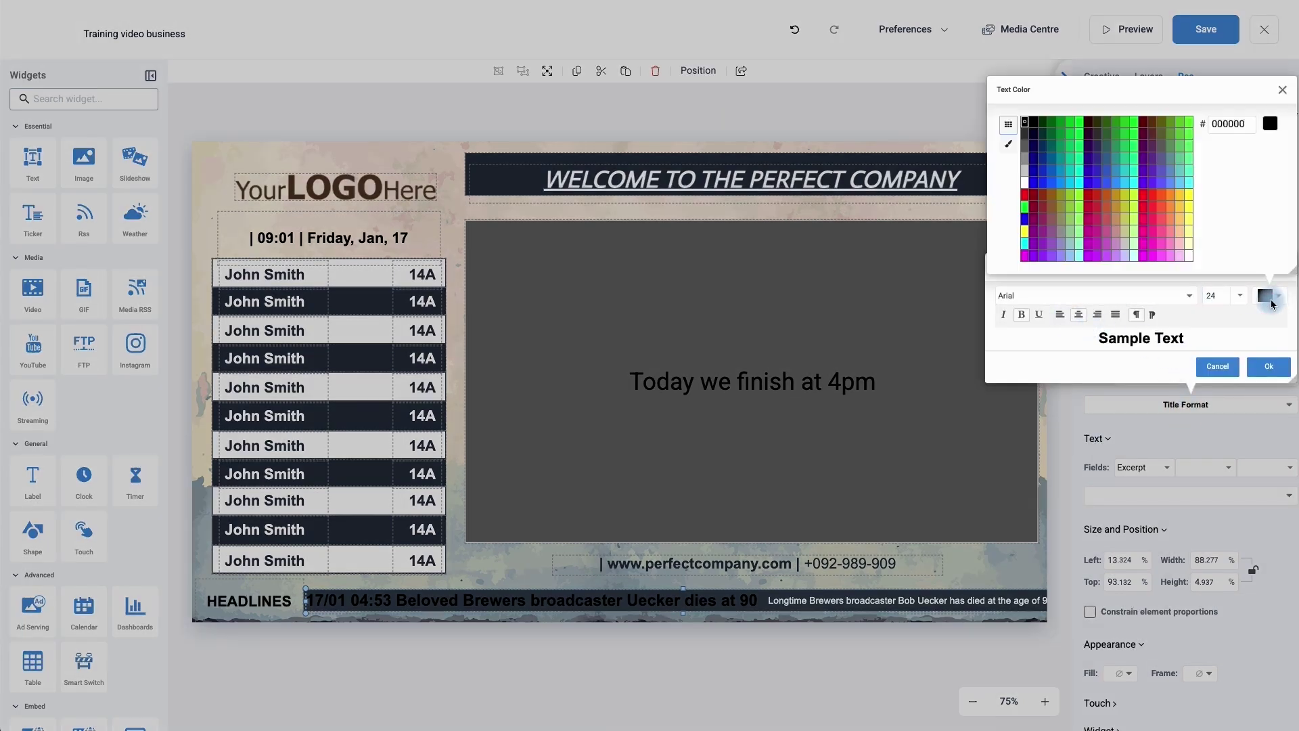
pyautogui.click(1027, 185)
pyautogui.click(1260, 366)
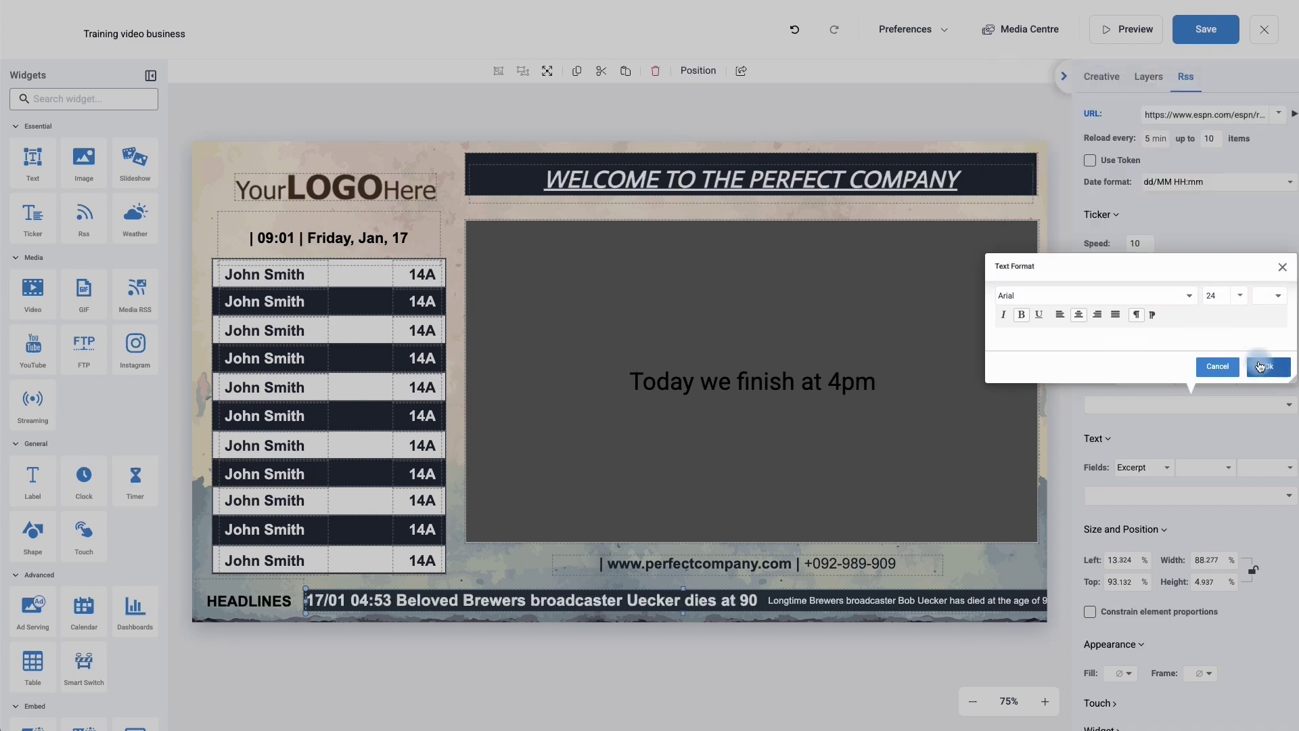
pyautogui.click(1264, 366)
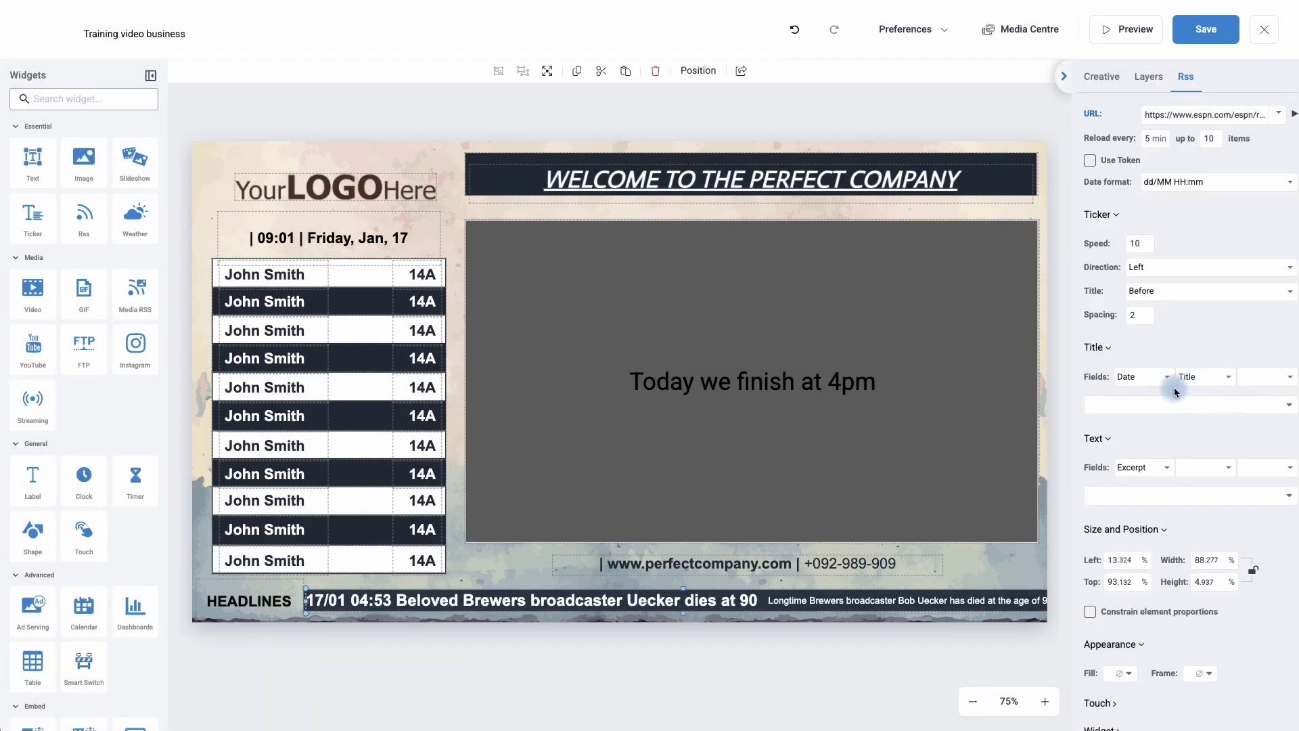
# Step: Set the font size of the RSS feed's excerpt text to 20
pyautogui.click(1135, 501)
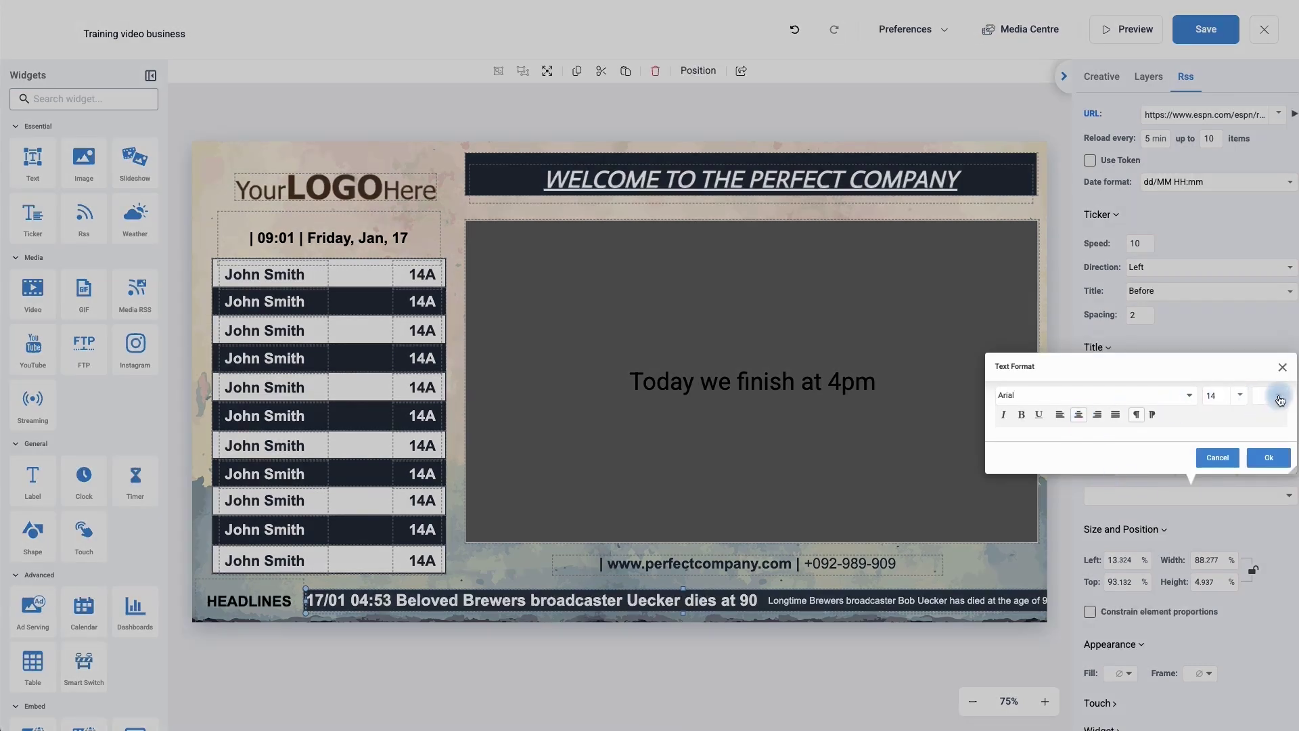
pyautogui.click(1239, 395)
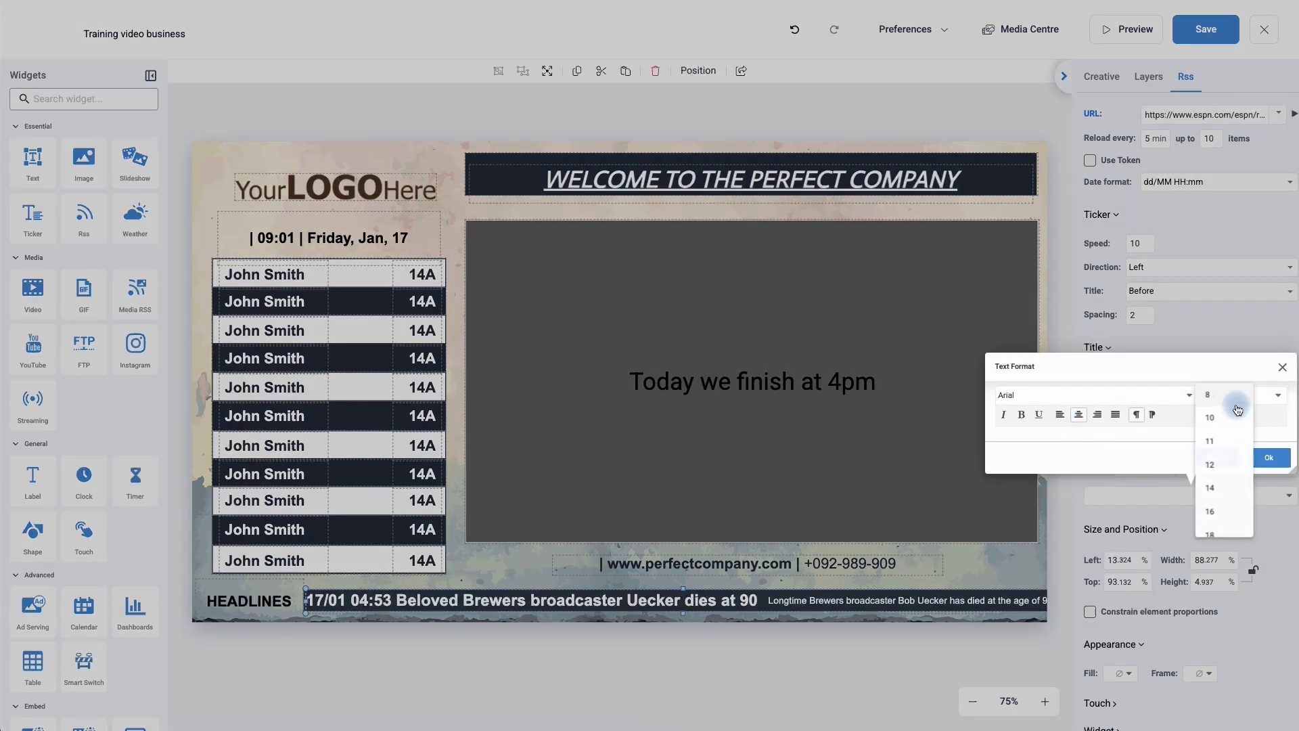
pyautogui.scroll(-3, 1221, 460)
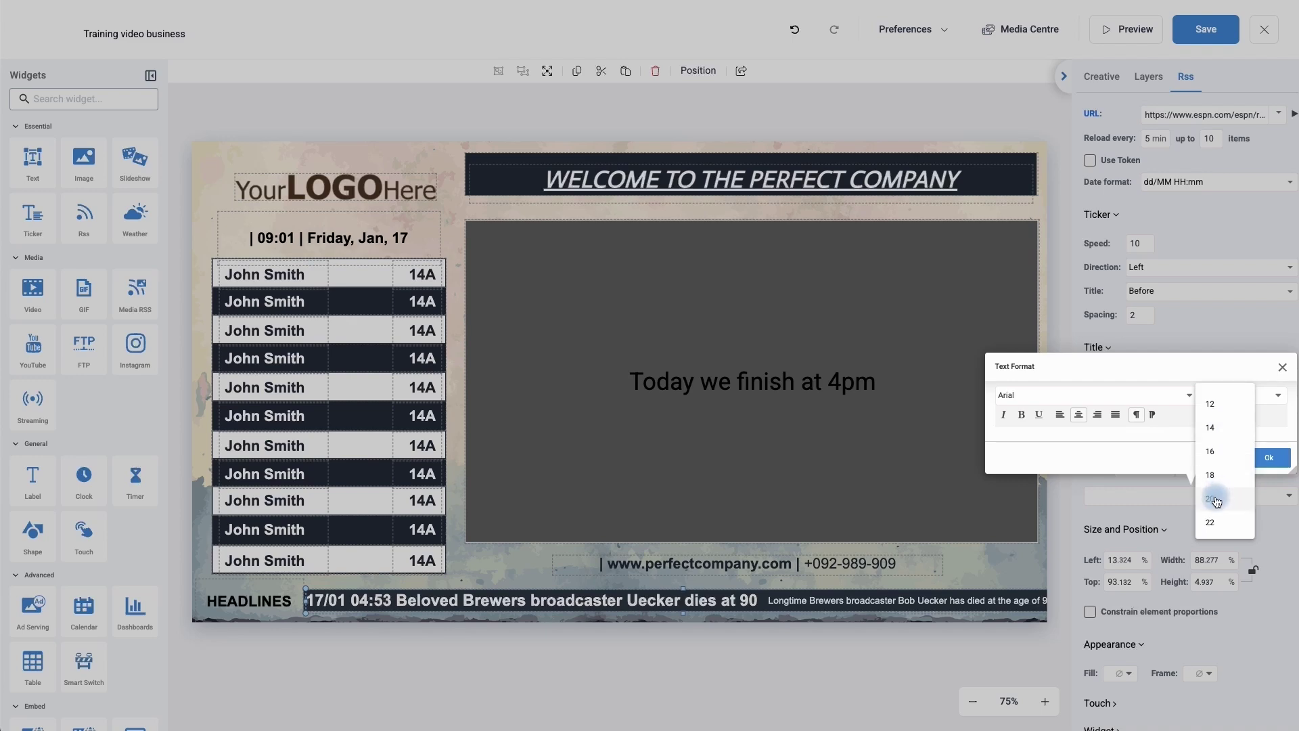
pyautogui.click(1216, 501)
pyautogui.click(1269, 458)
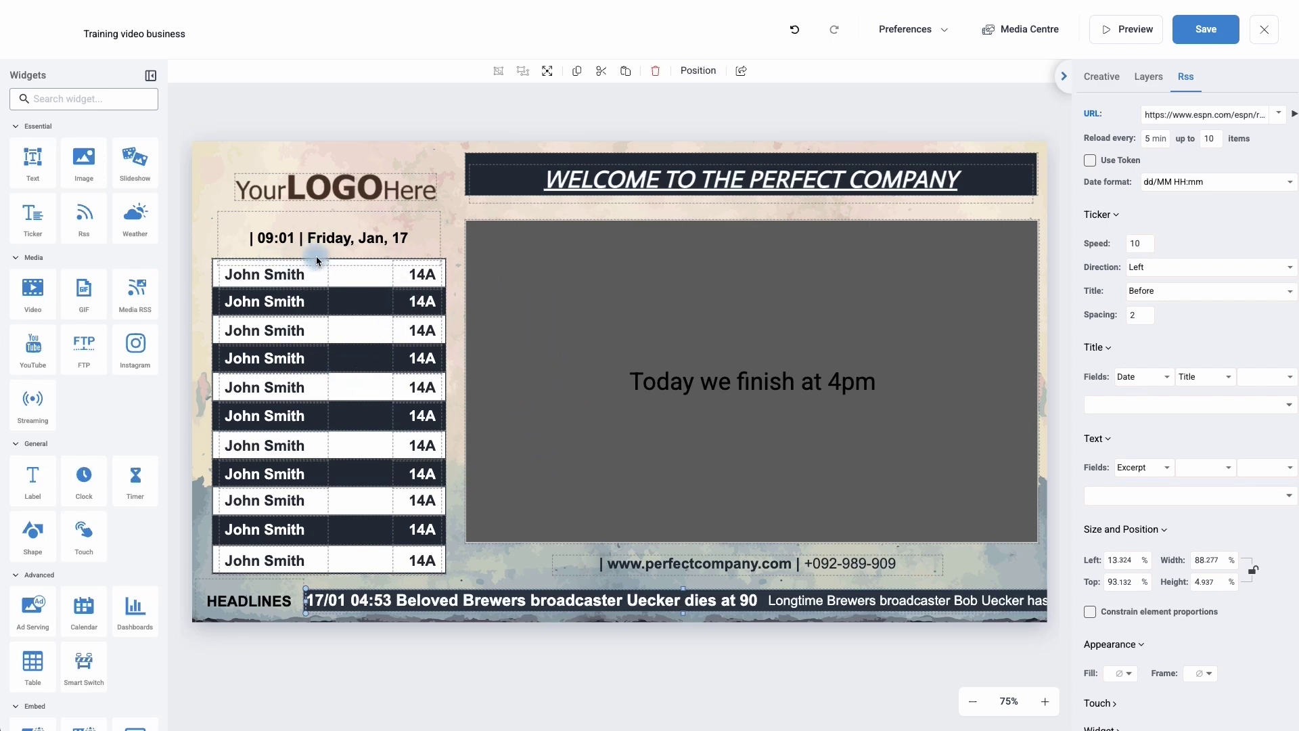
# Step: Save the Training video business creative and close its editor
pyautogui.click(1196, 30)
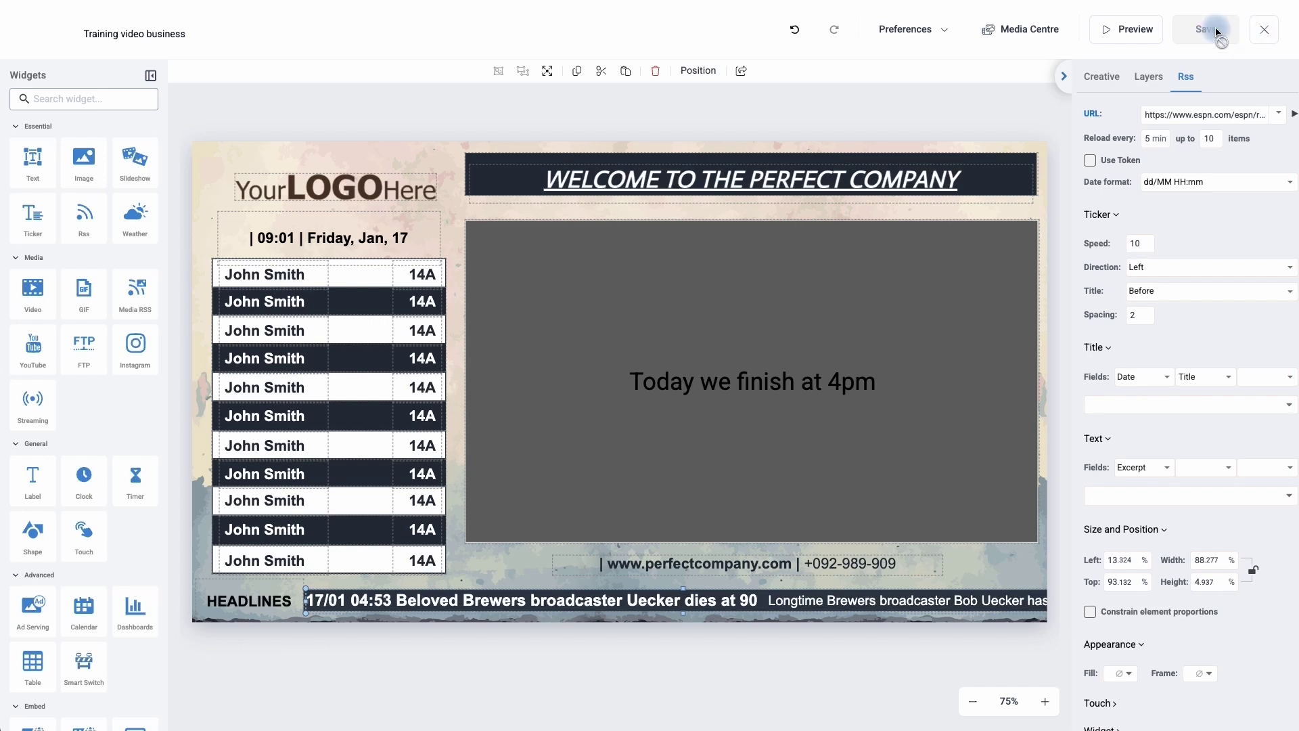
pyautogui.click(1264, 33)
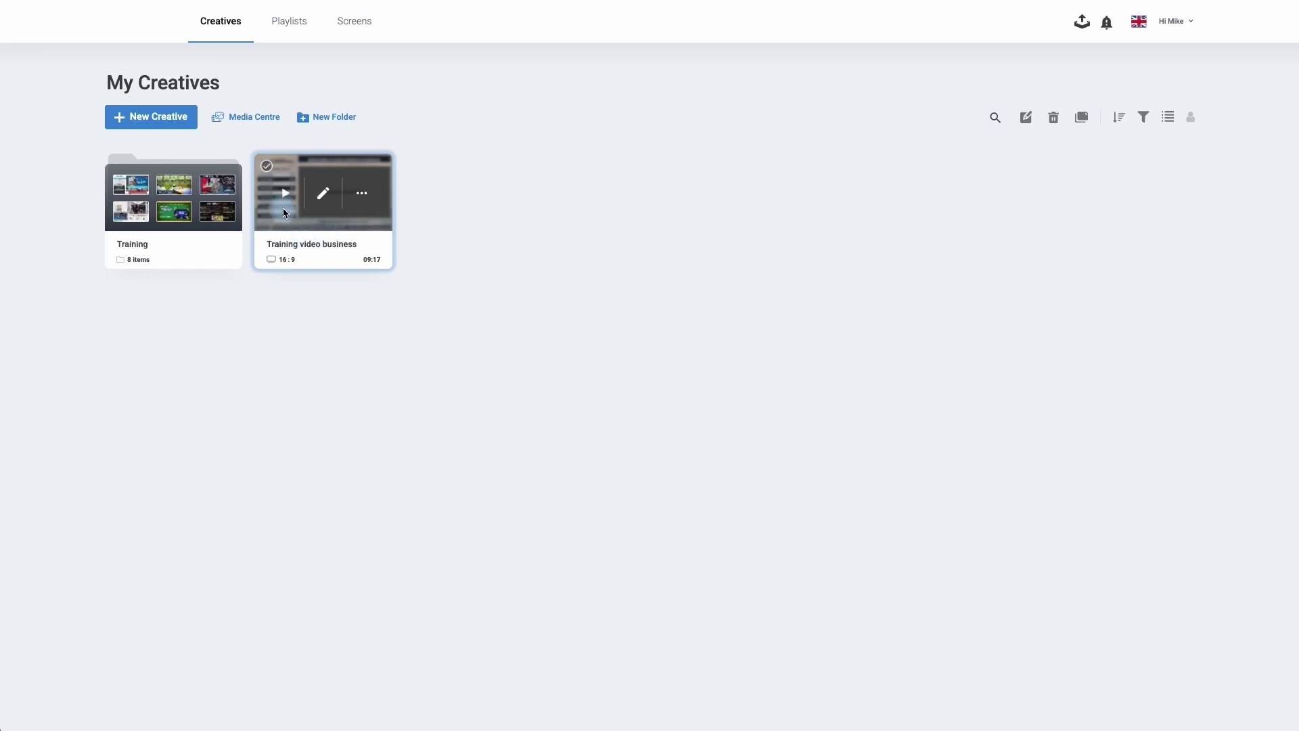
# Step: Search the creative templates for "lob" and start a new creative from the Lobby Company Promotions template
pyautogui.click(140, 125)
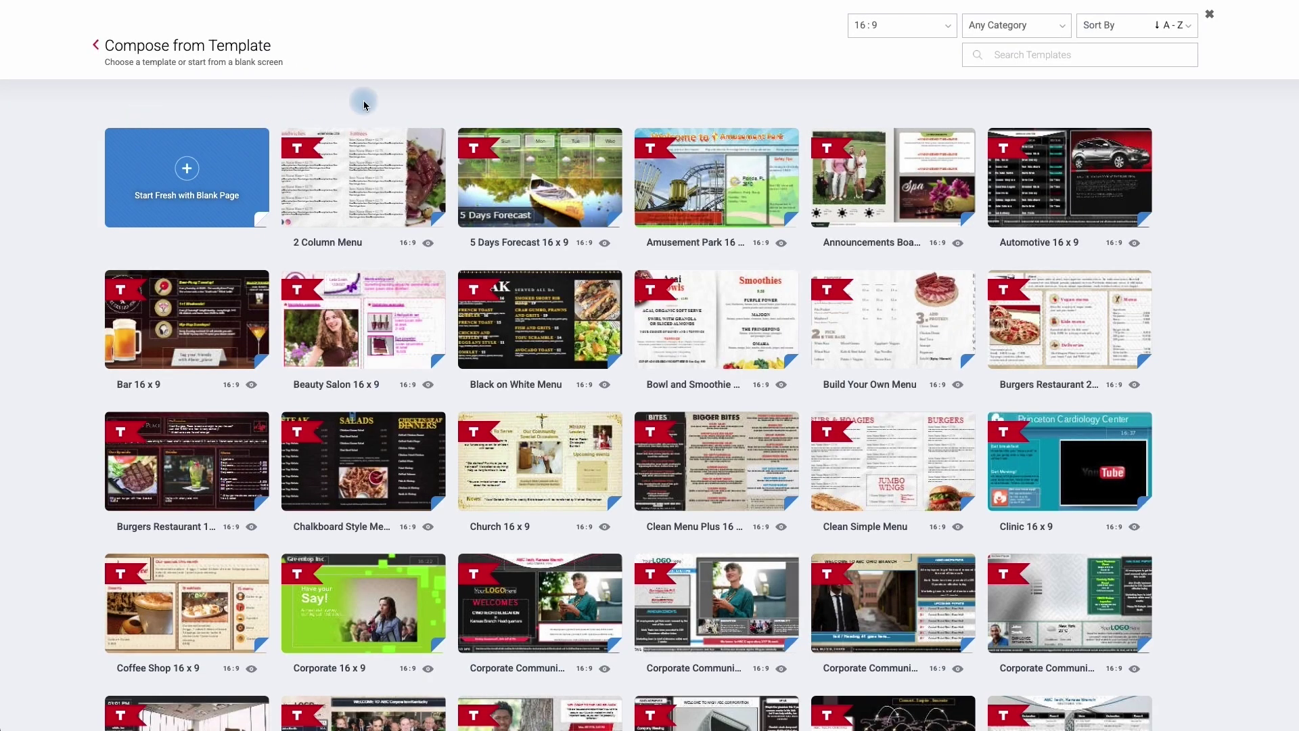
pyautogui.click(984, 31)
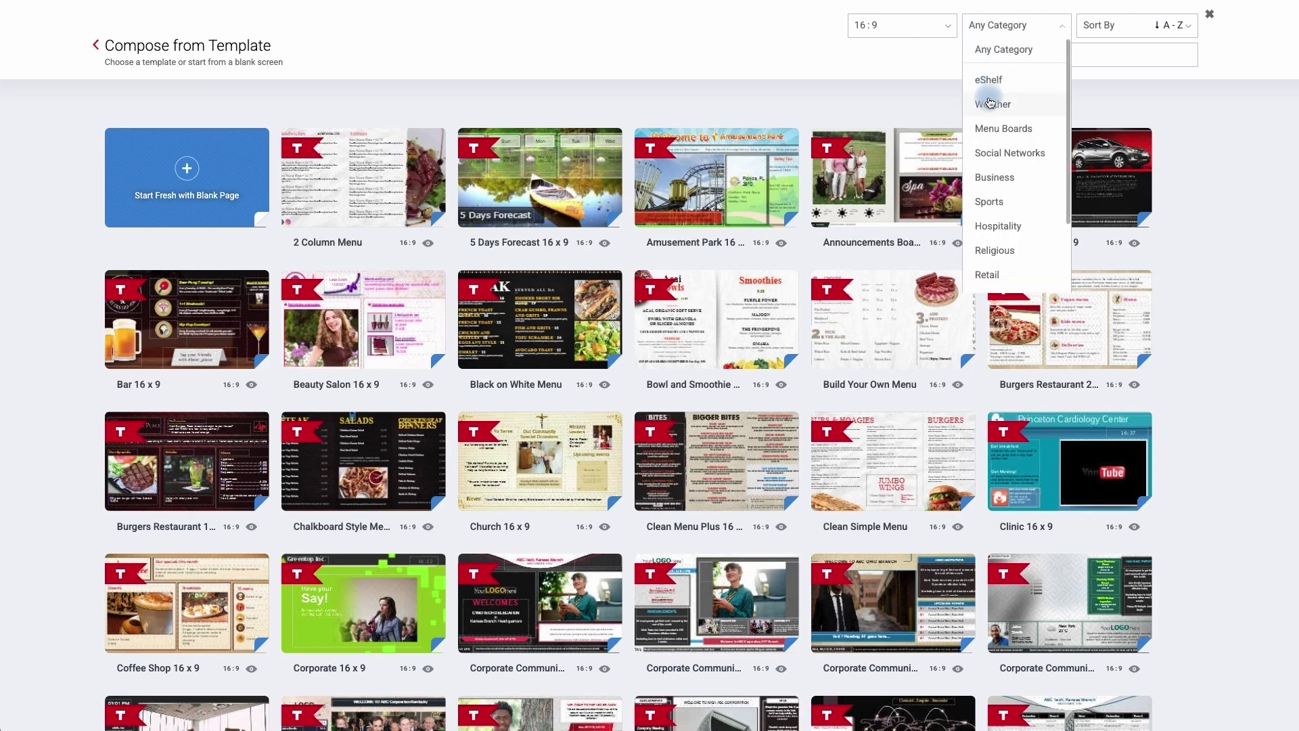
pyautogui.scroll(-3, 989, 103)
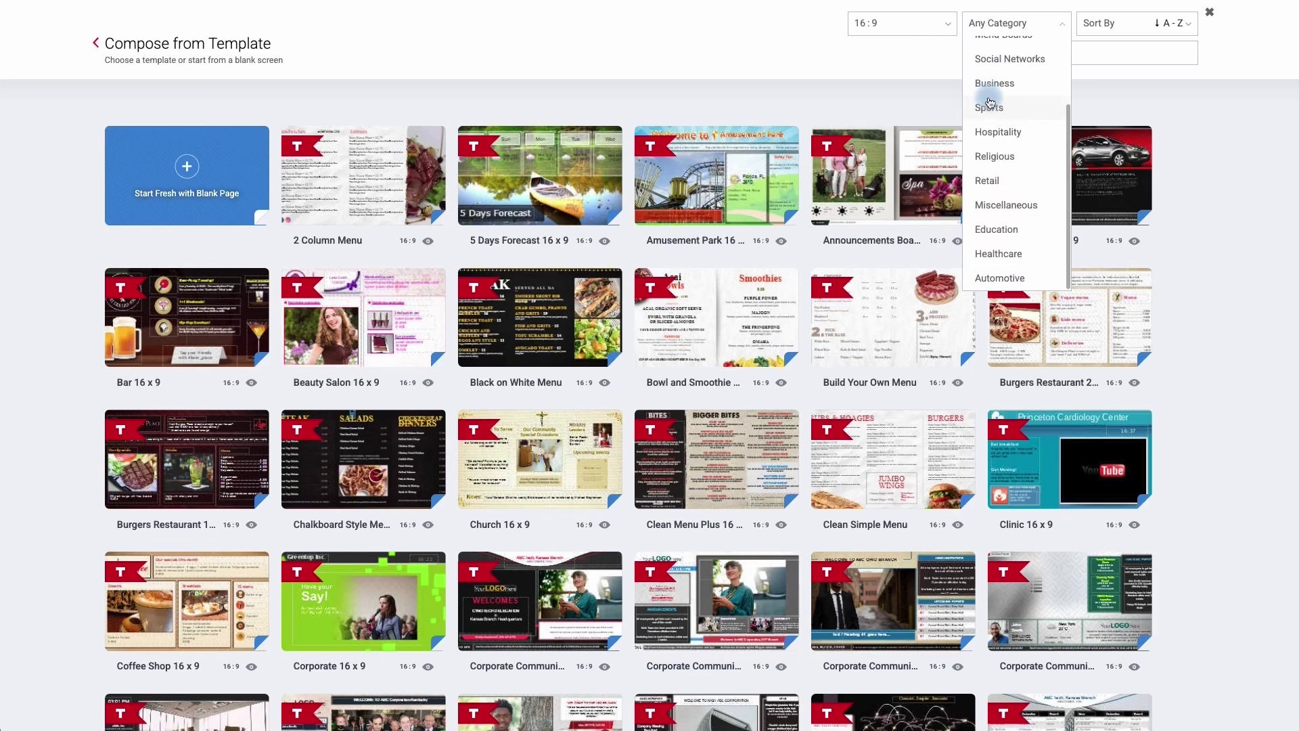
pyautogui.scroll(3, 989, 103)
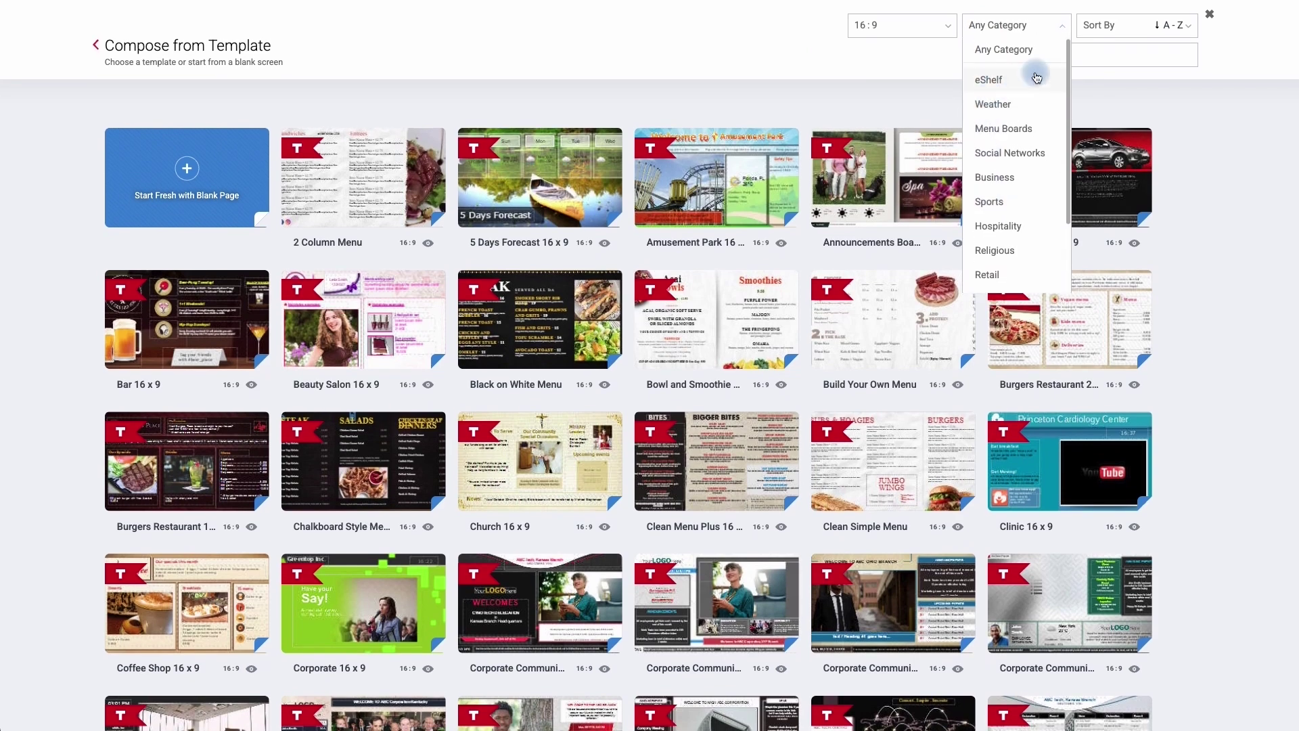
pyautogui.click(1091, 56)
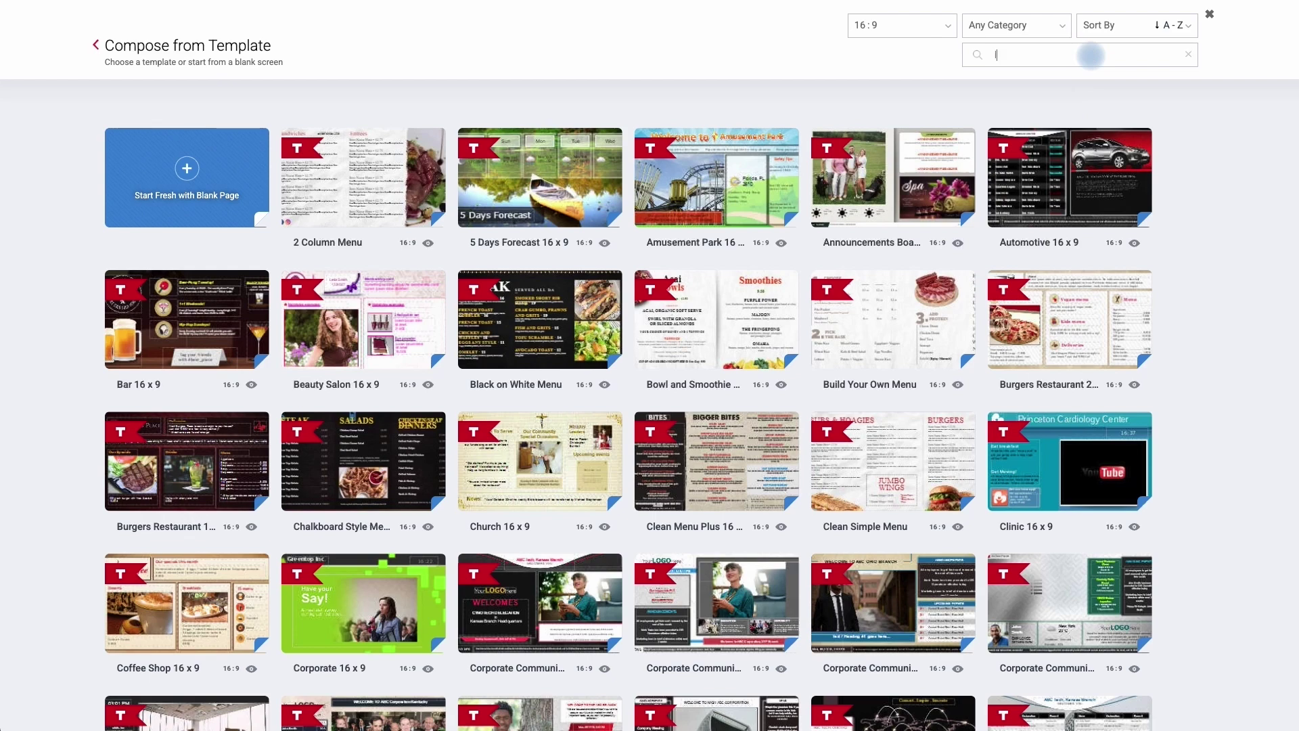
pyautogui.write('lob')
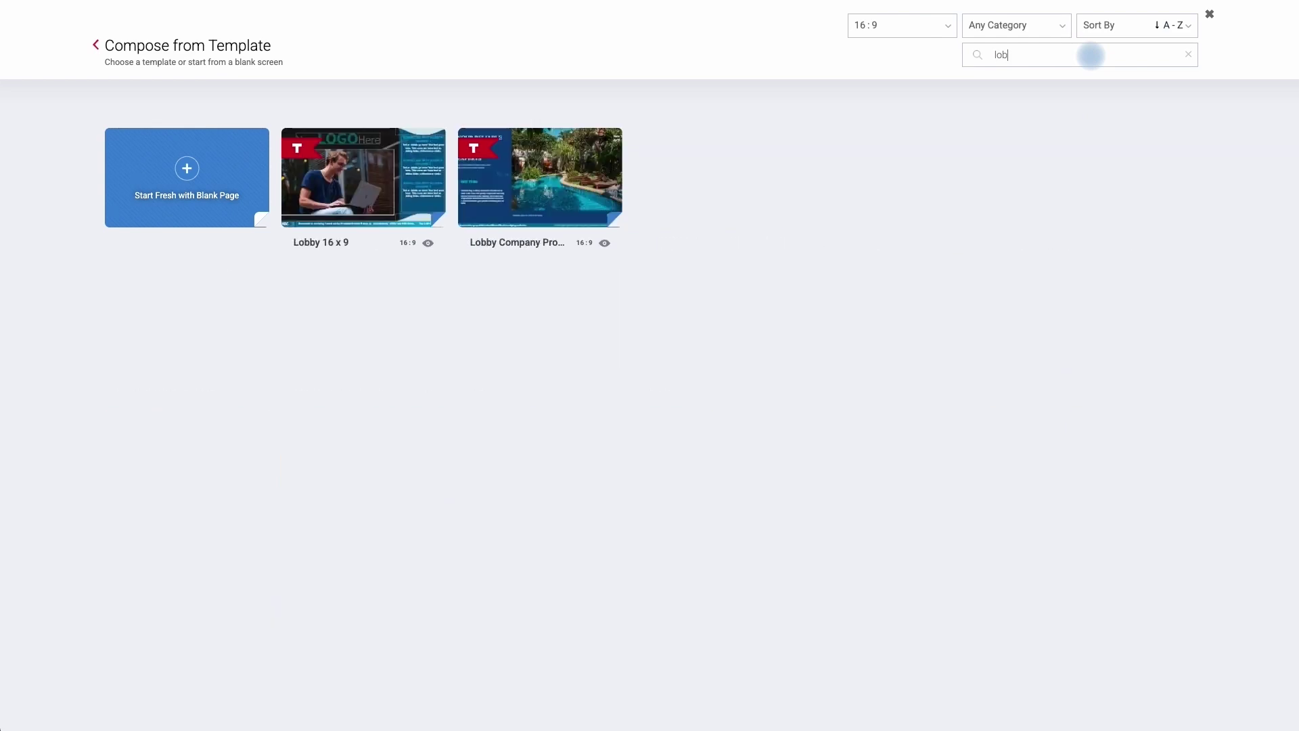
pyautogui.moveTo(539, 175)
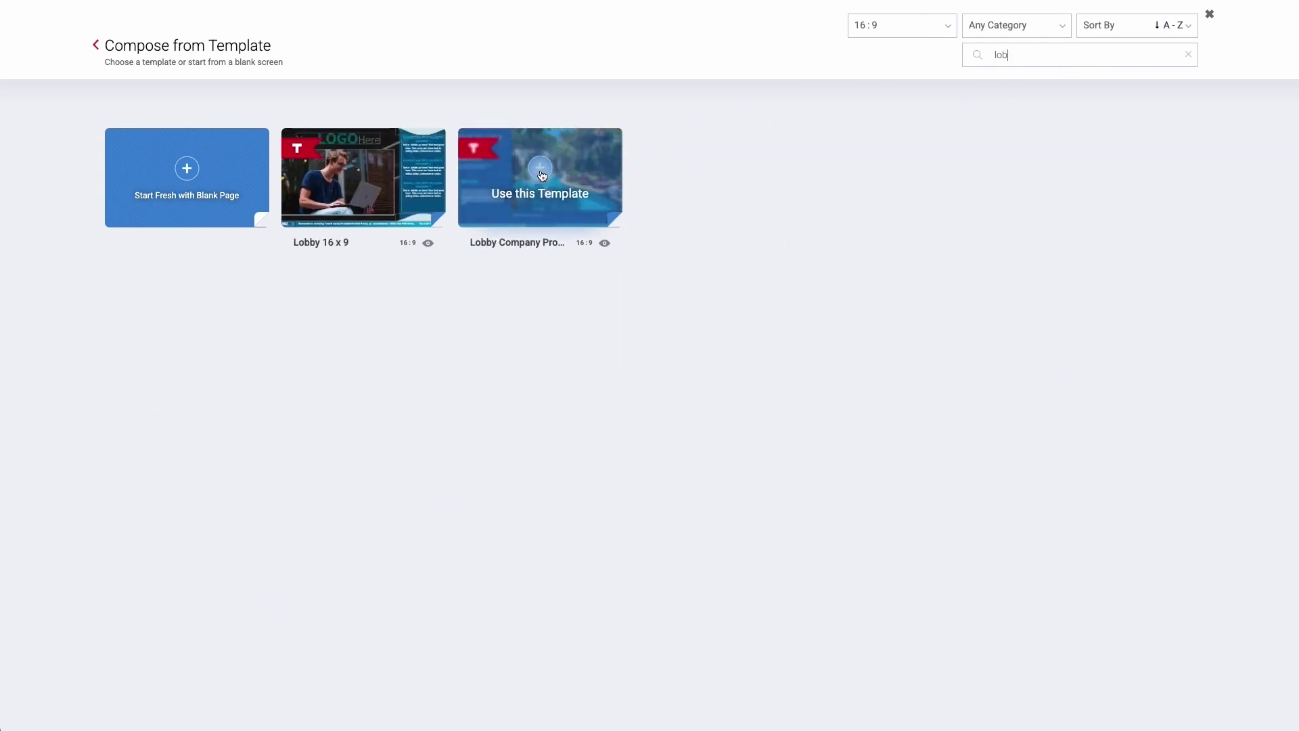
pyautogui.click(541, 170)
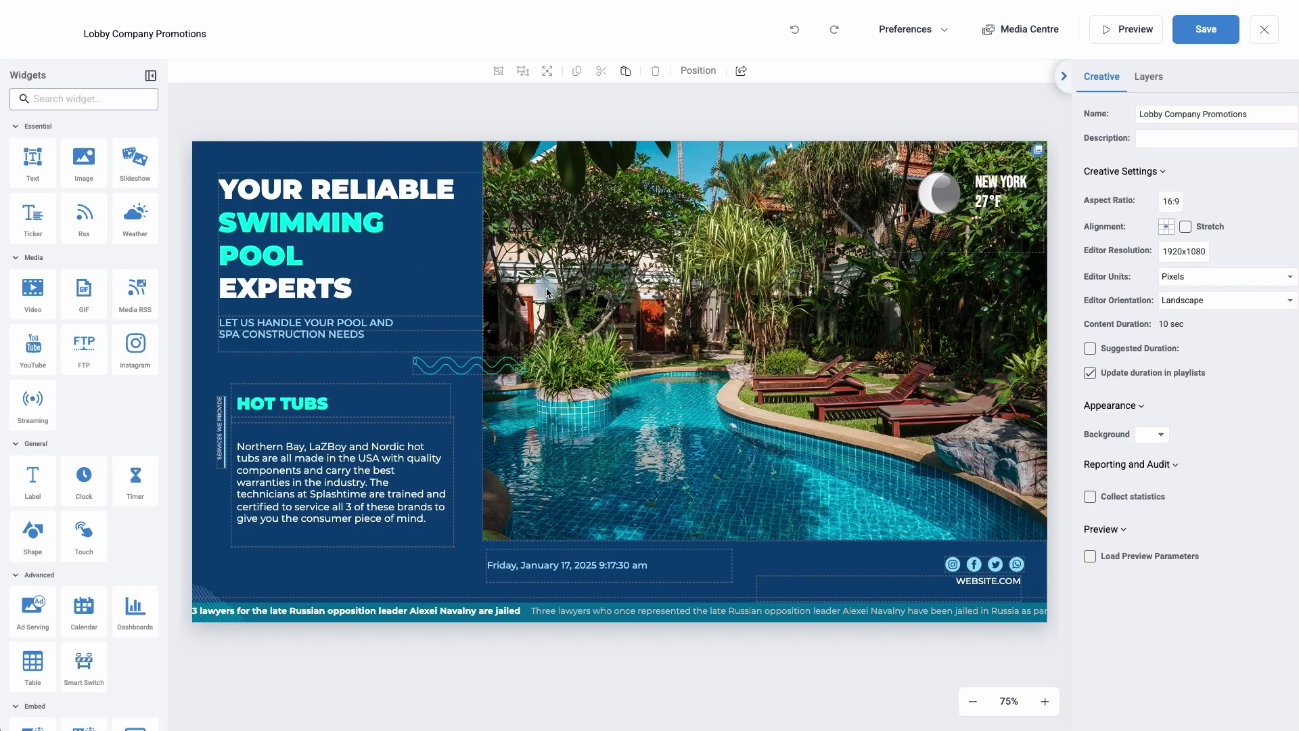
# Step: Rename the creative as "Lobby Company Promotions video"
pyautogui.tripleClick(1270, 116)
pyautogui.click(1270, 116)
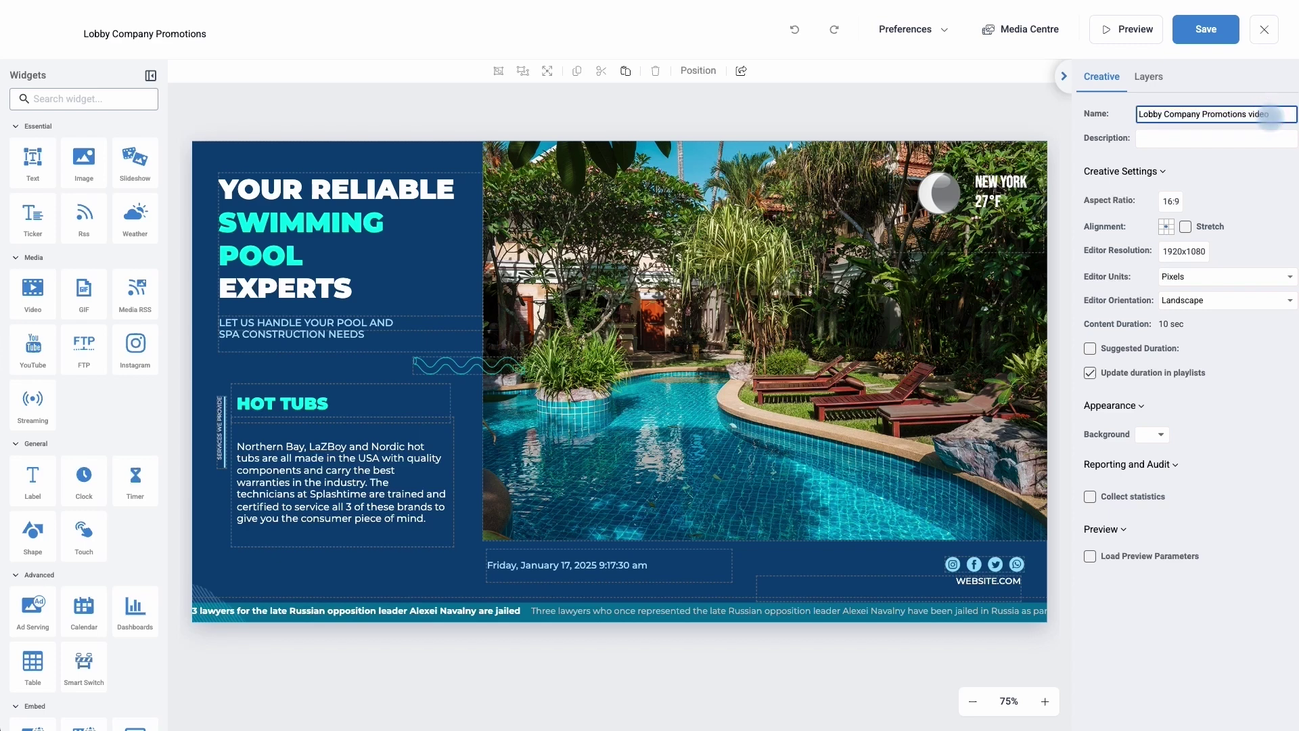
# Step: Set the Weather widget's location to London, City of London, Greater London, United Kingdom
pyautogui.click(1151, 78)
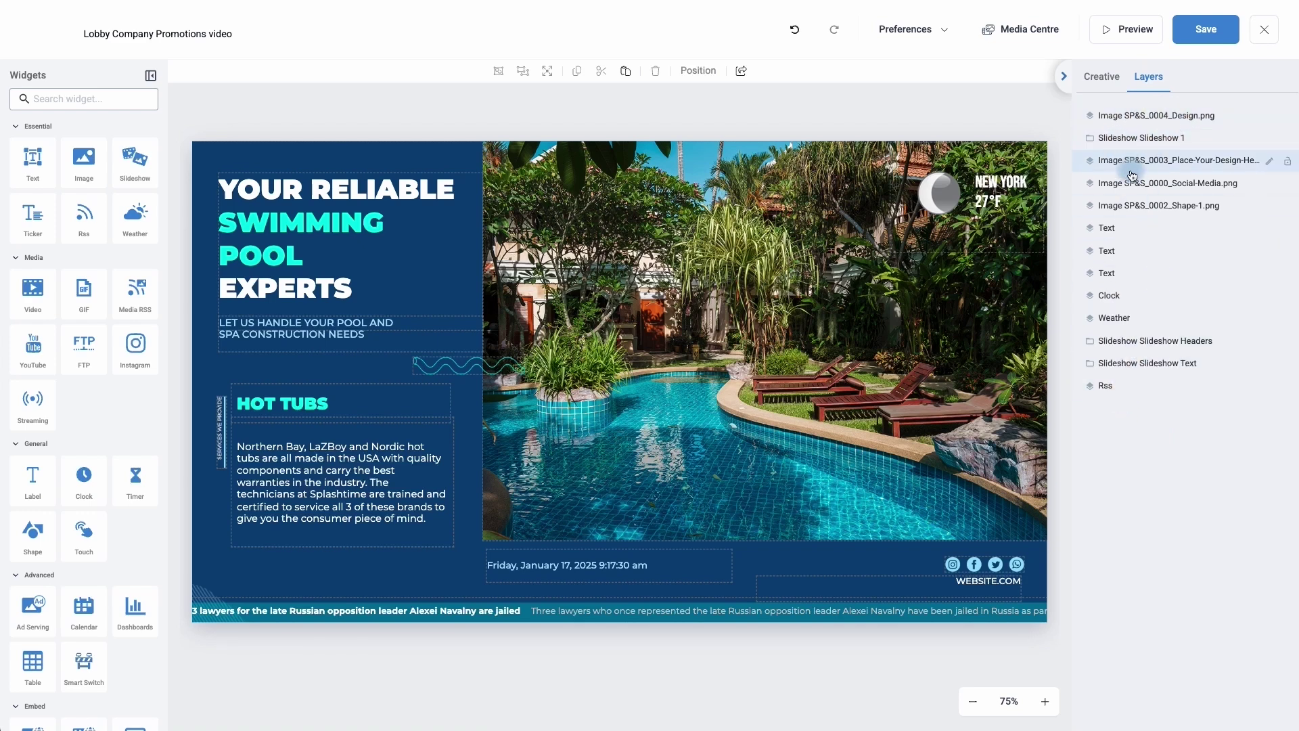
pyautogui.click(1111, 324)
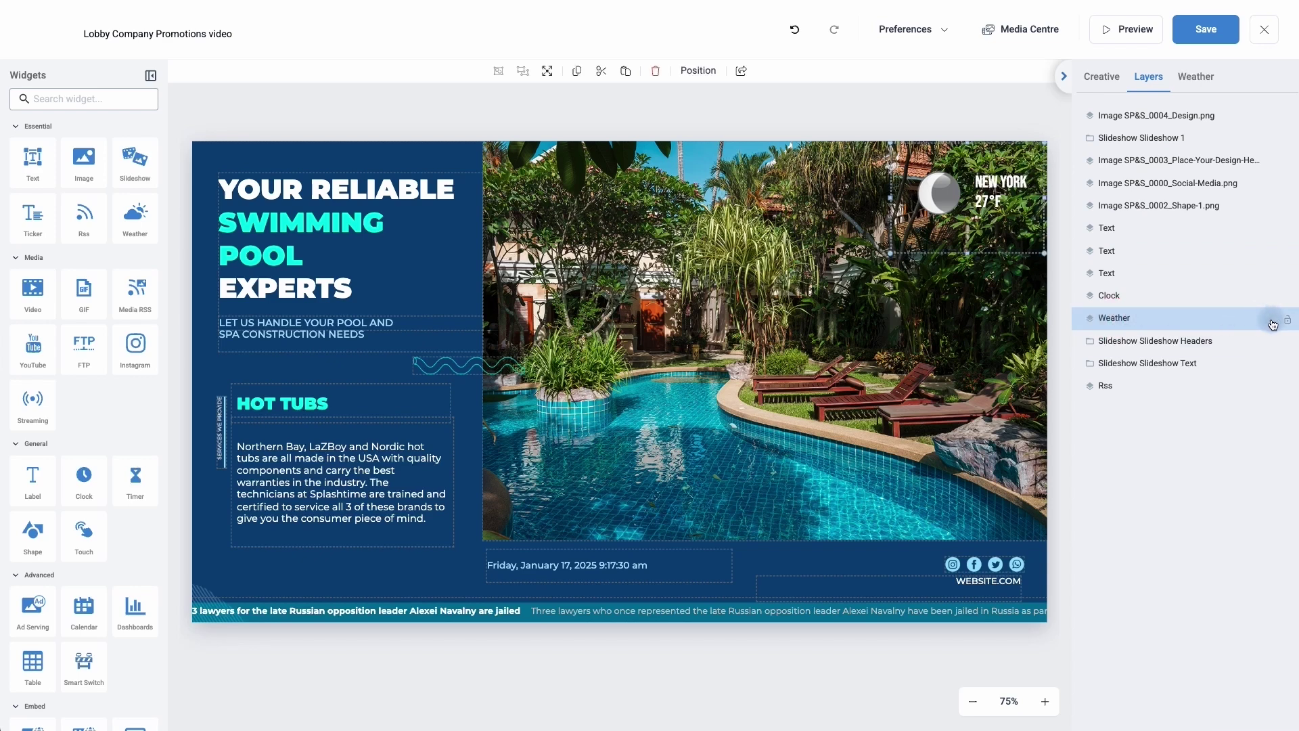
pyautogui.click(1194, 78)
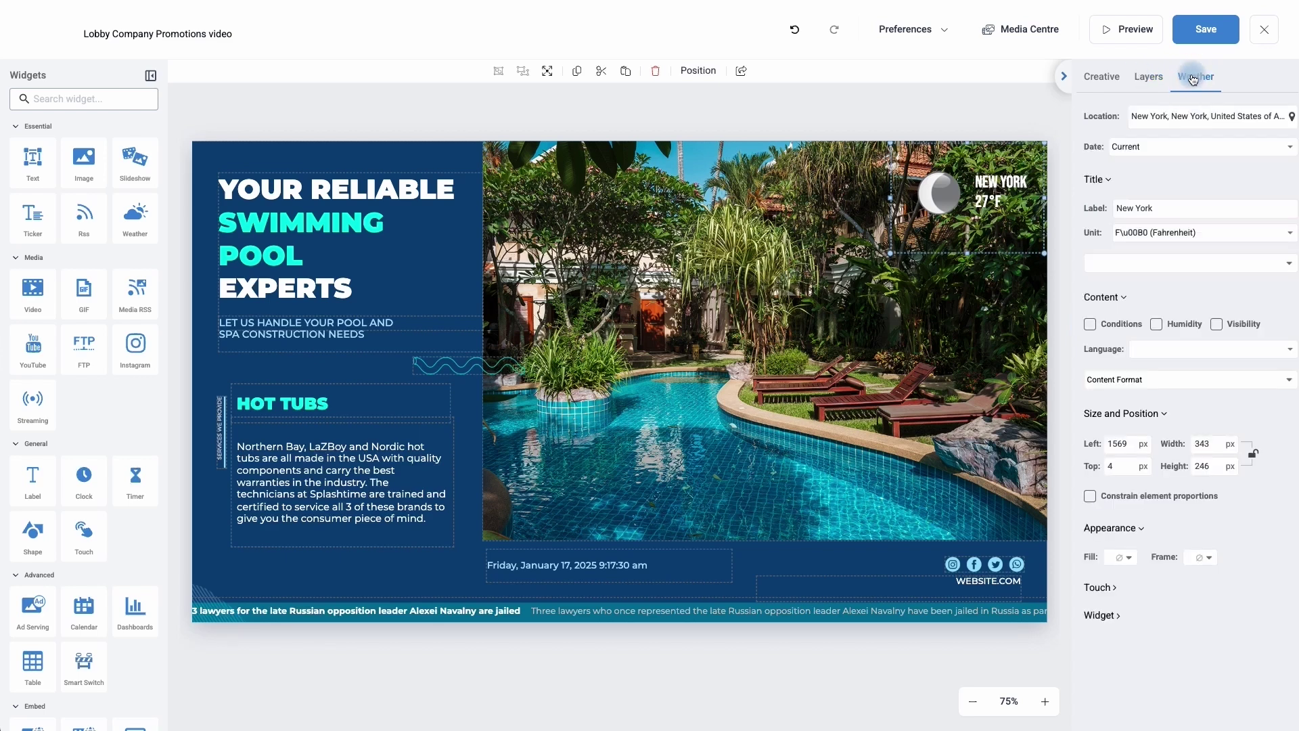
pyautogui.click(1165, 119)
pyautogui.click(1178, 189)
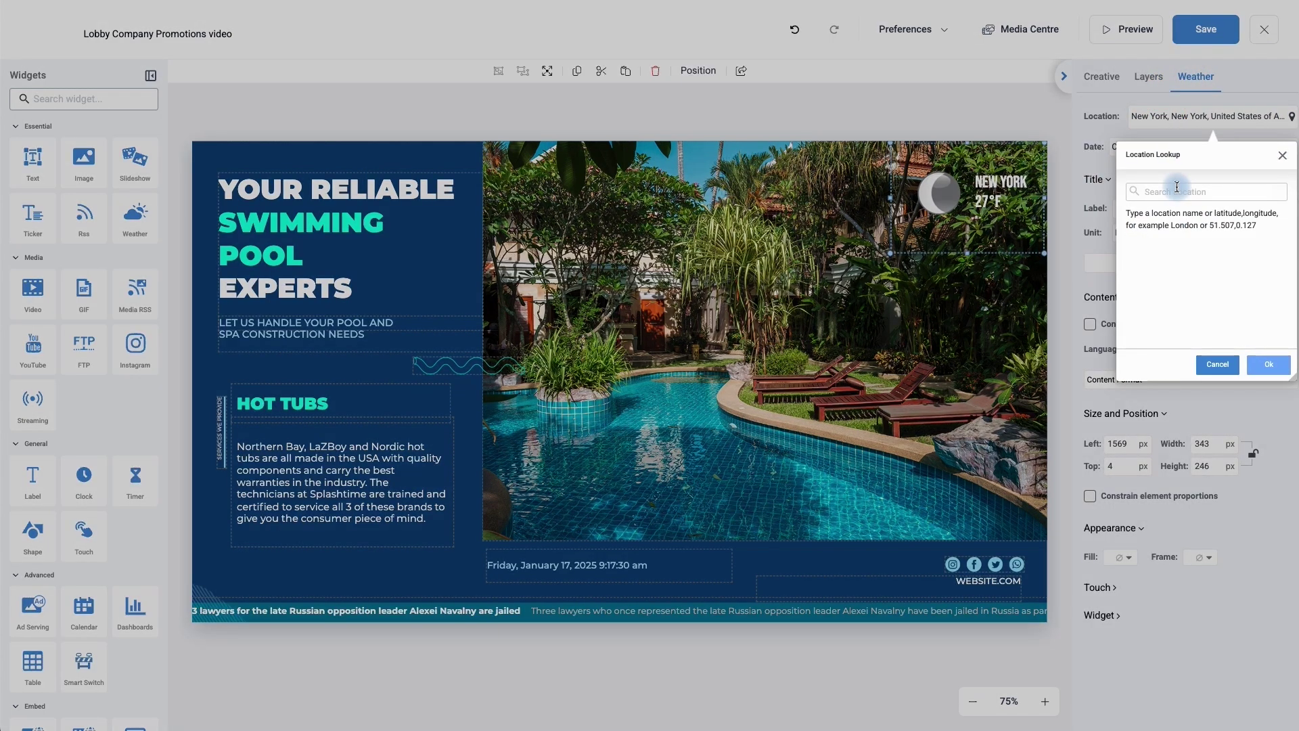
pyautogui.write('loind')
pyautogui.press('BackSpace')
pyautogui.press('BackSpace')
pyautogui.press('BackSpace')
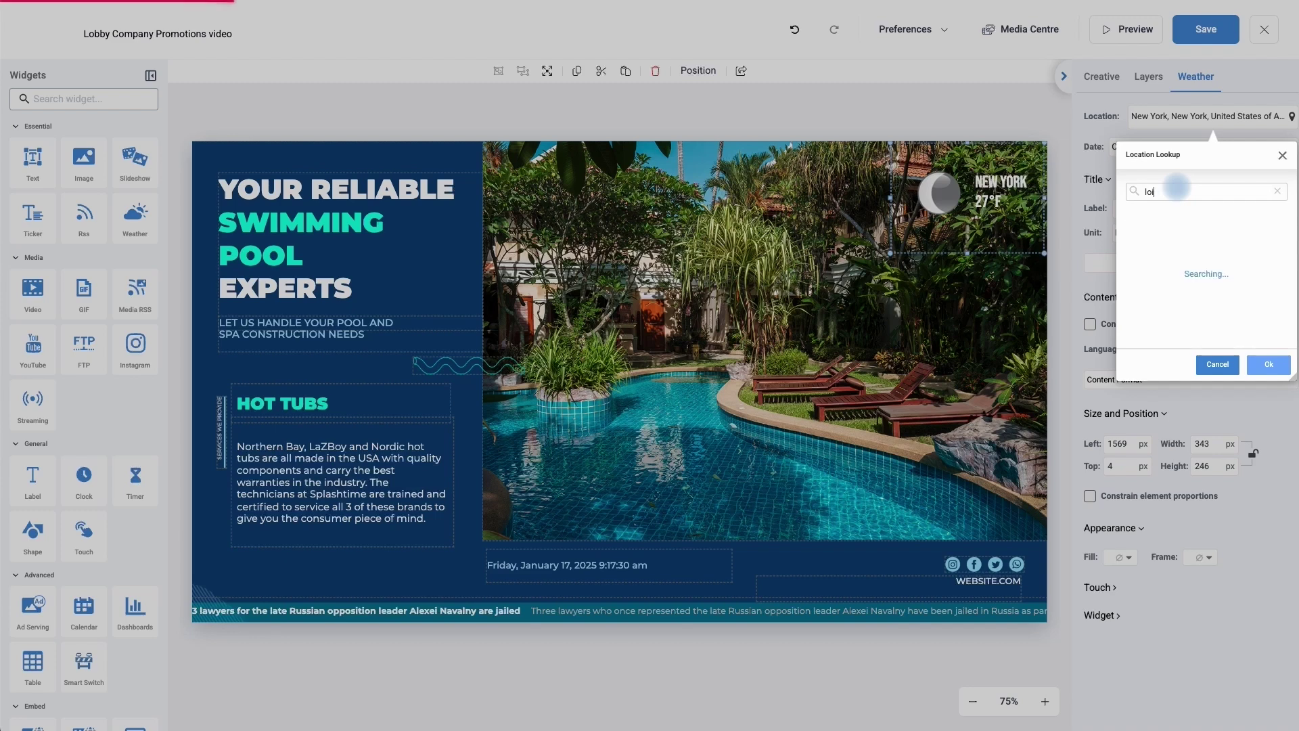
pyautogui.write('ndon')
pyautogui.click(1274, 216)
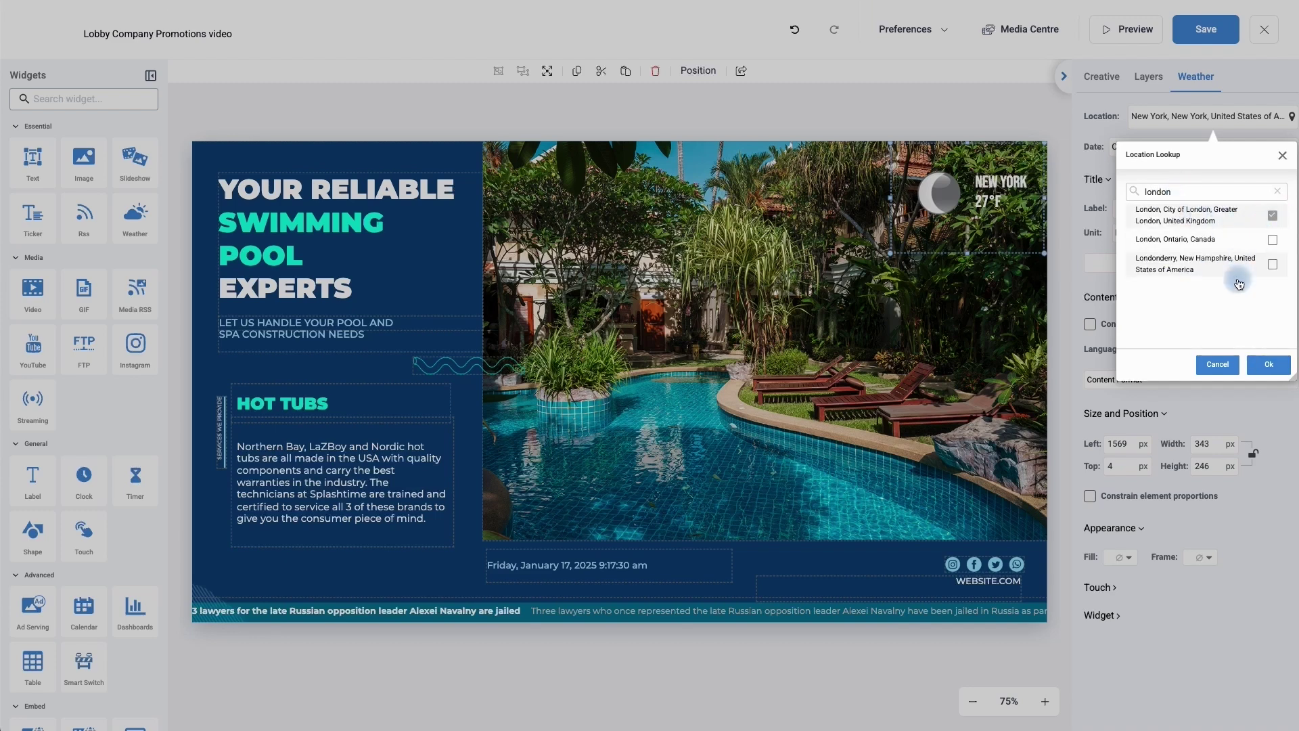
pyautogui.click(1265, 364)
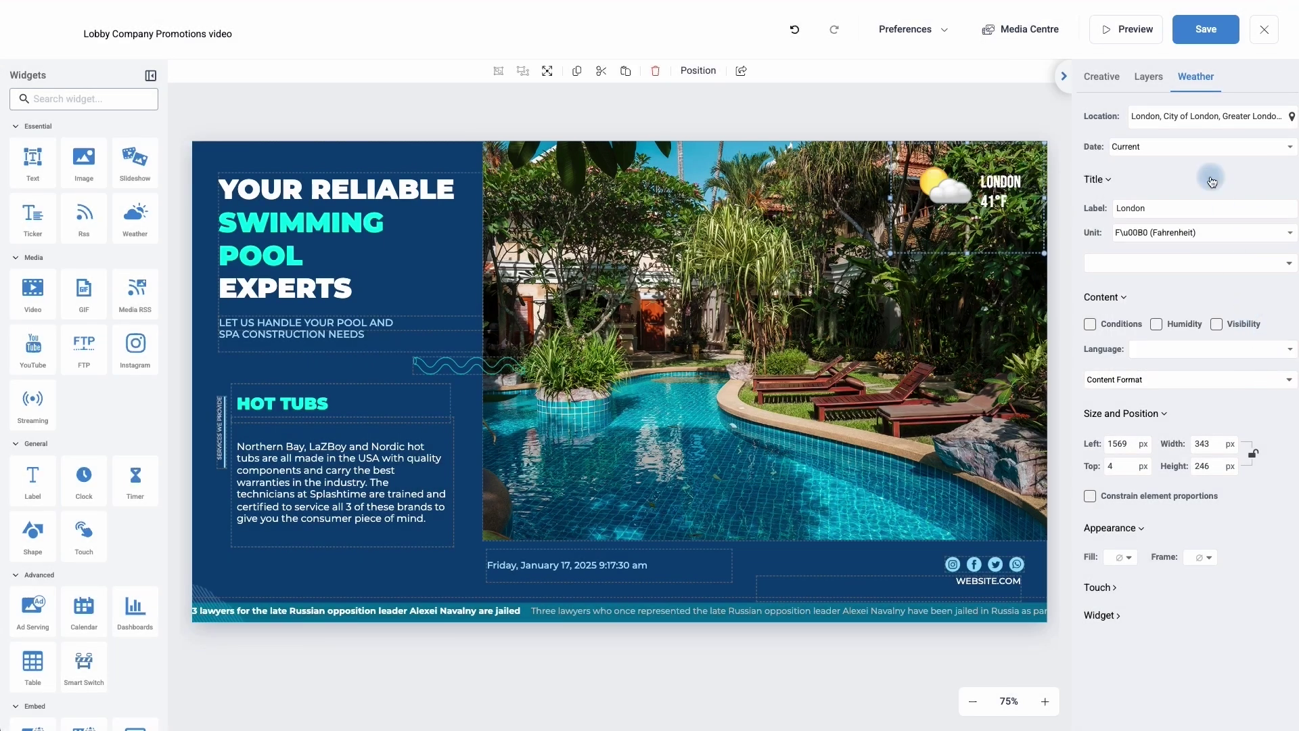
# Step: Label the weather widget "Waterloo" and set its unit to Celsius and Fahrenheit, keeping the date at Current
pyautogui.click(1151, 149)
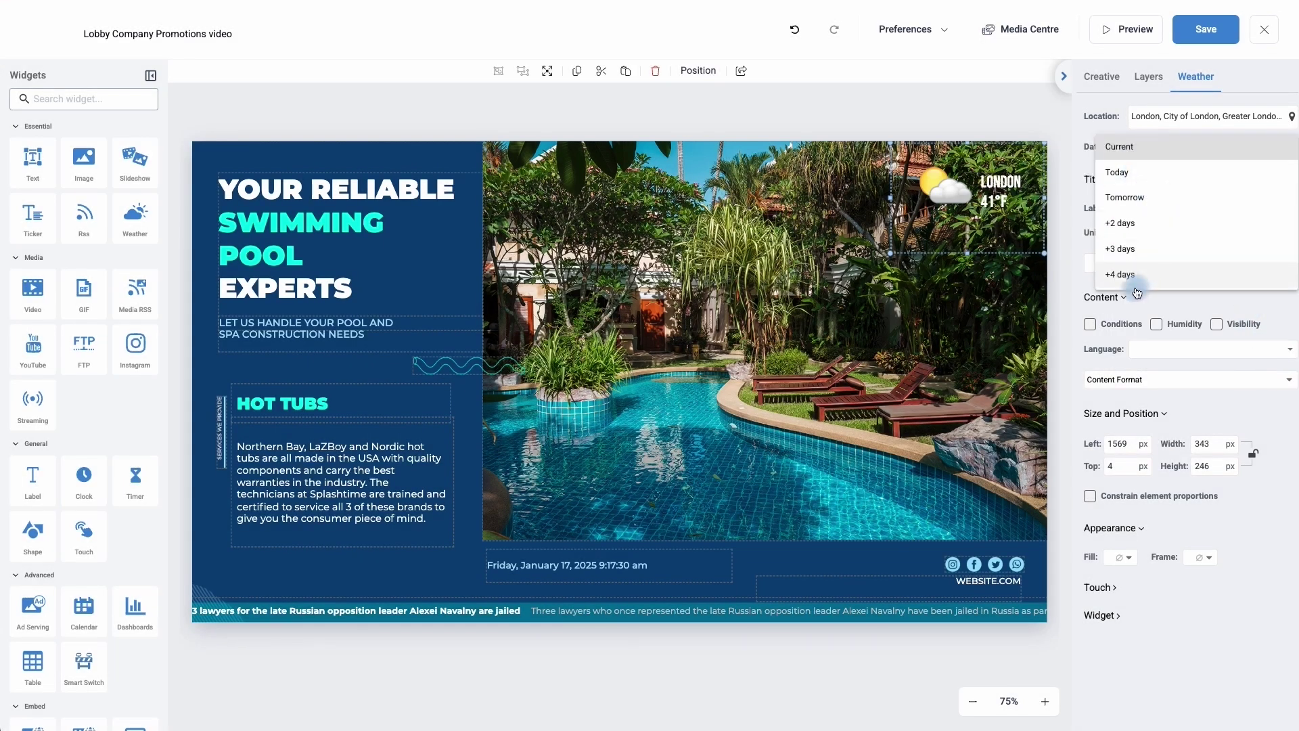
pyautogui.click(1077, 160)
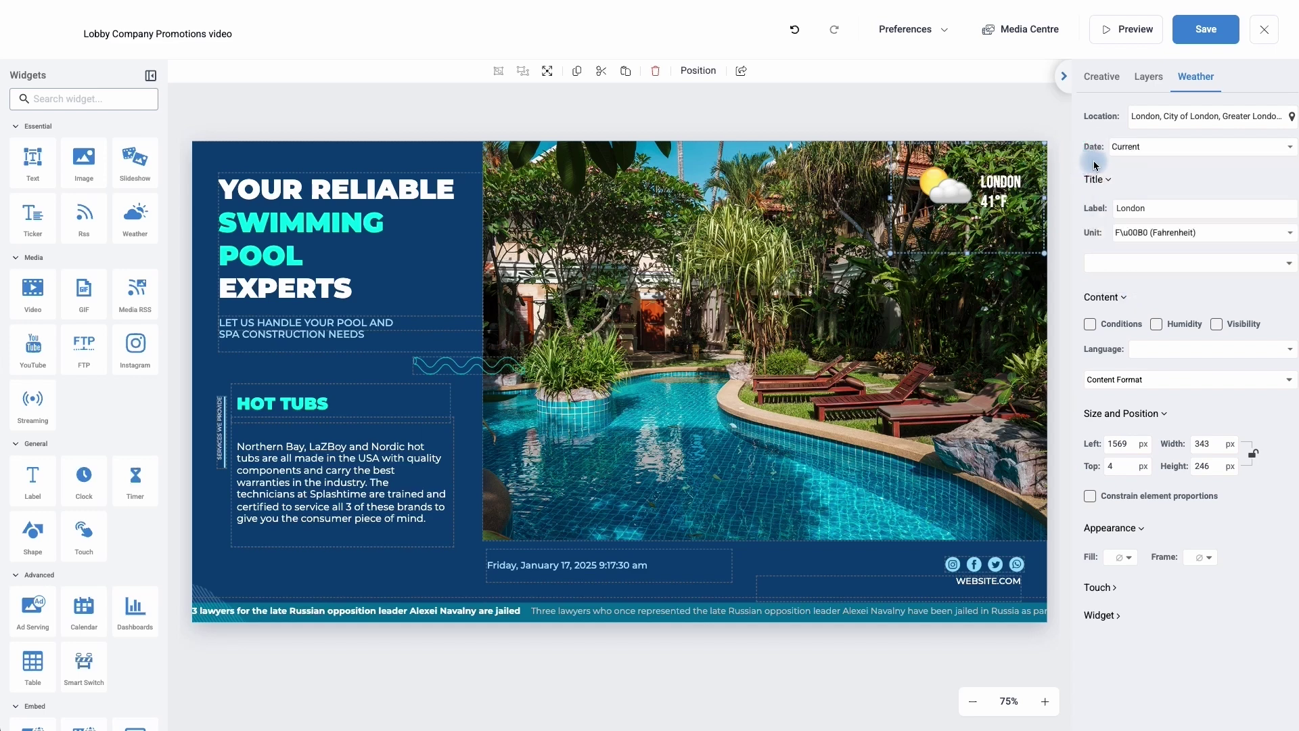
pyautogui.doubleClick(1160, 208)
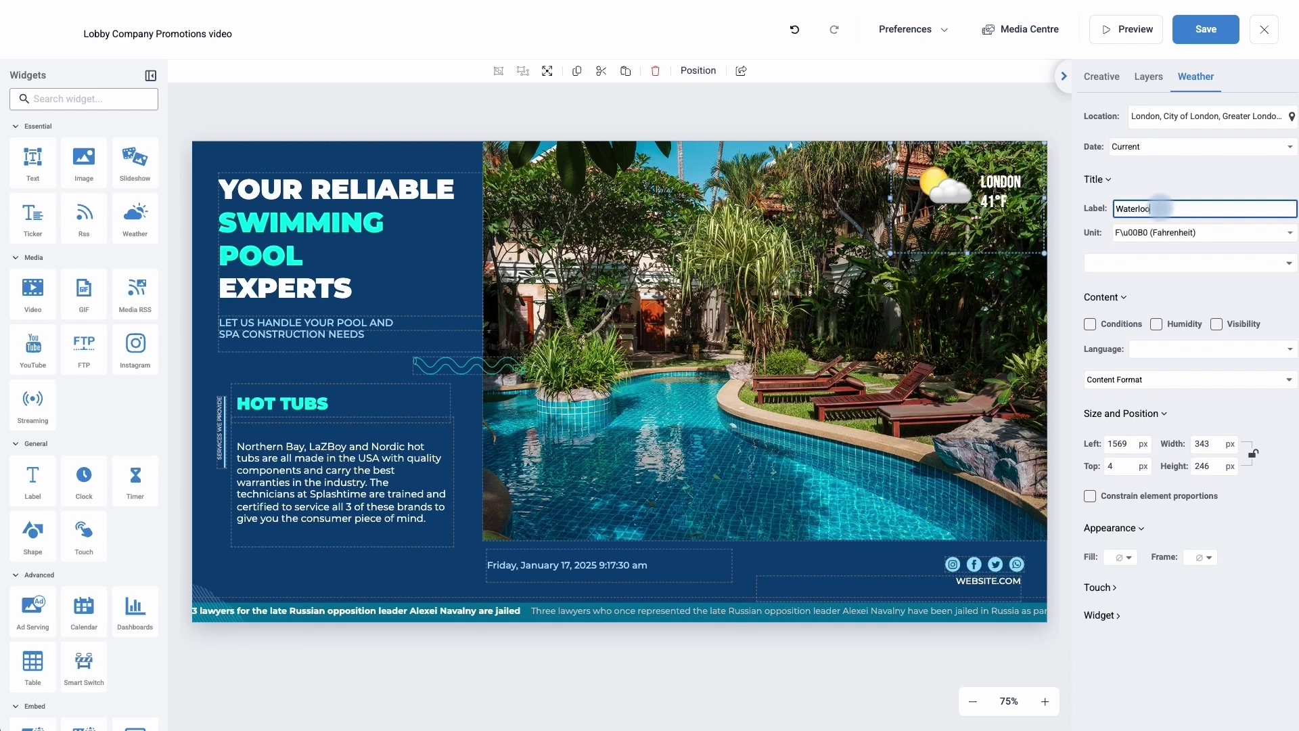
pyautogui.click(1186, 234)
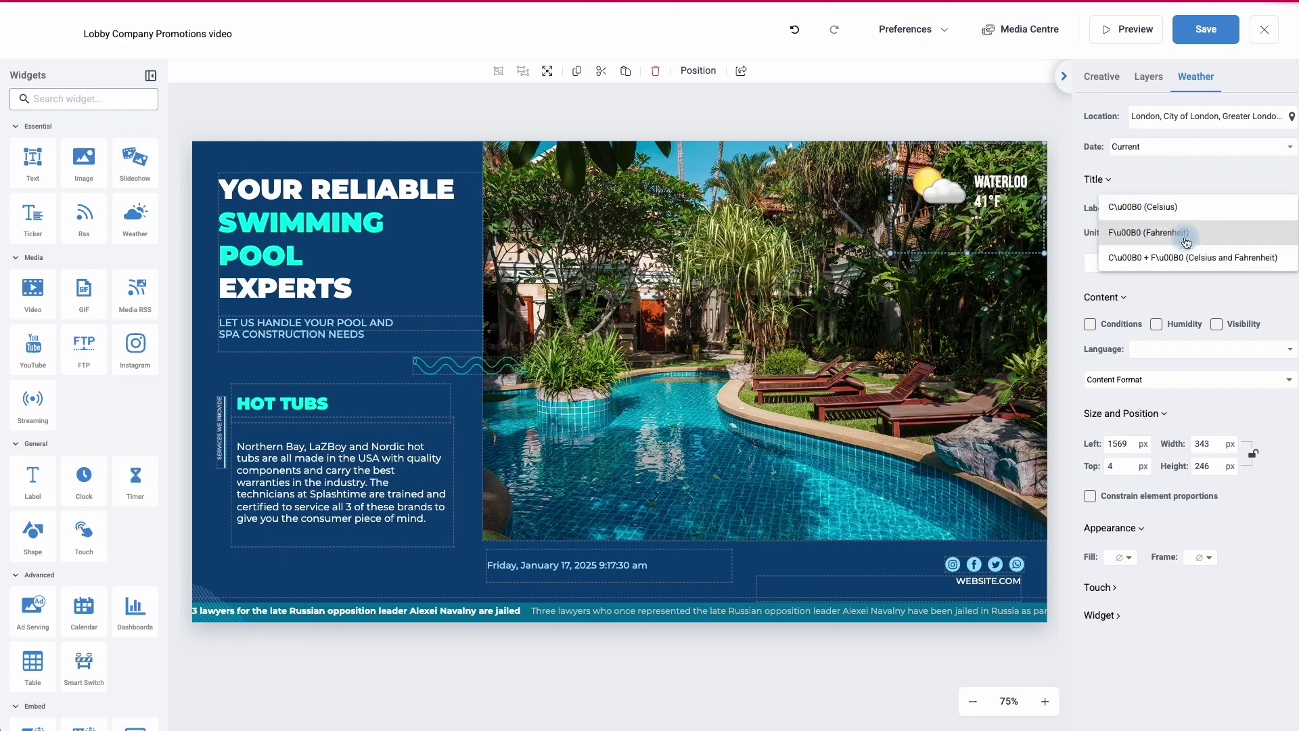
pyautogui.click(1168, 258)
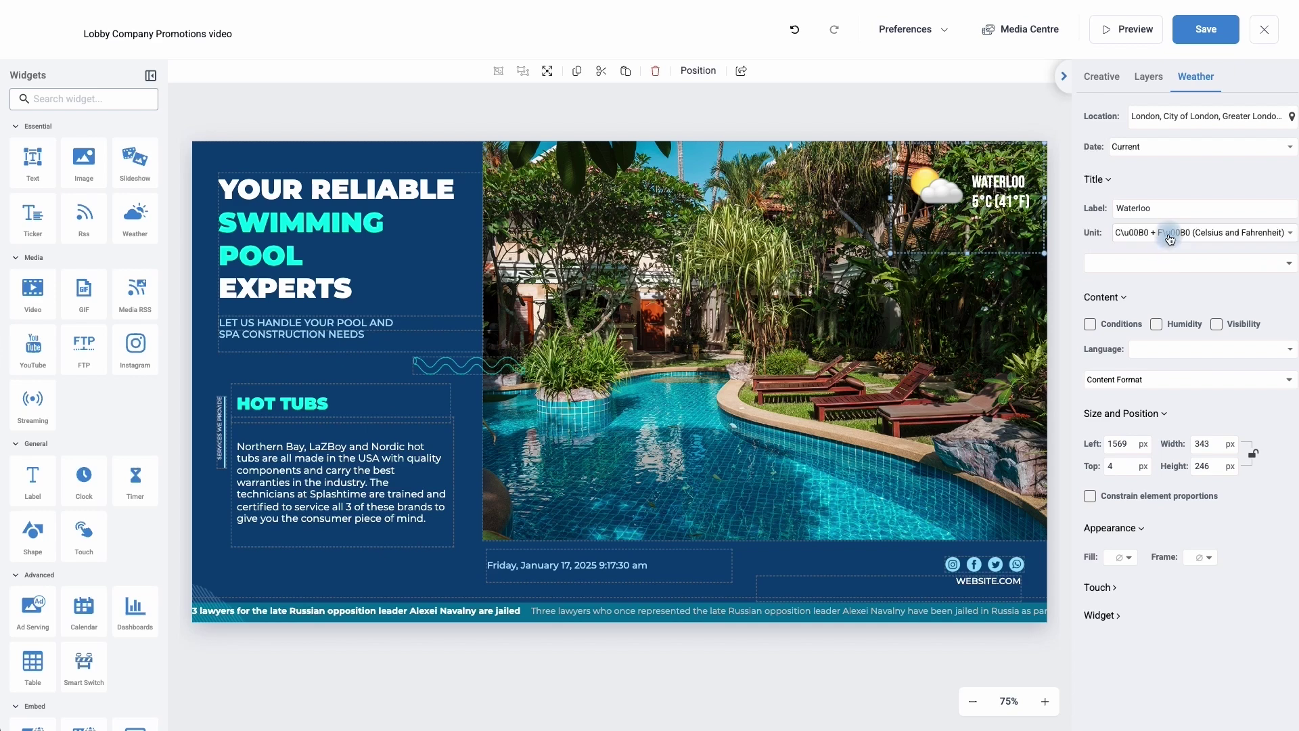
pyautogui.click(1170, 236)
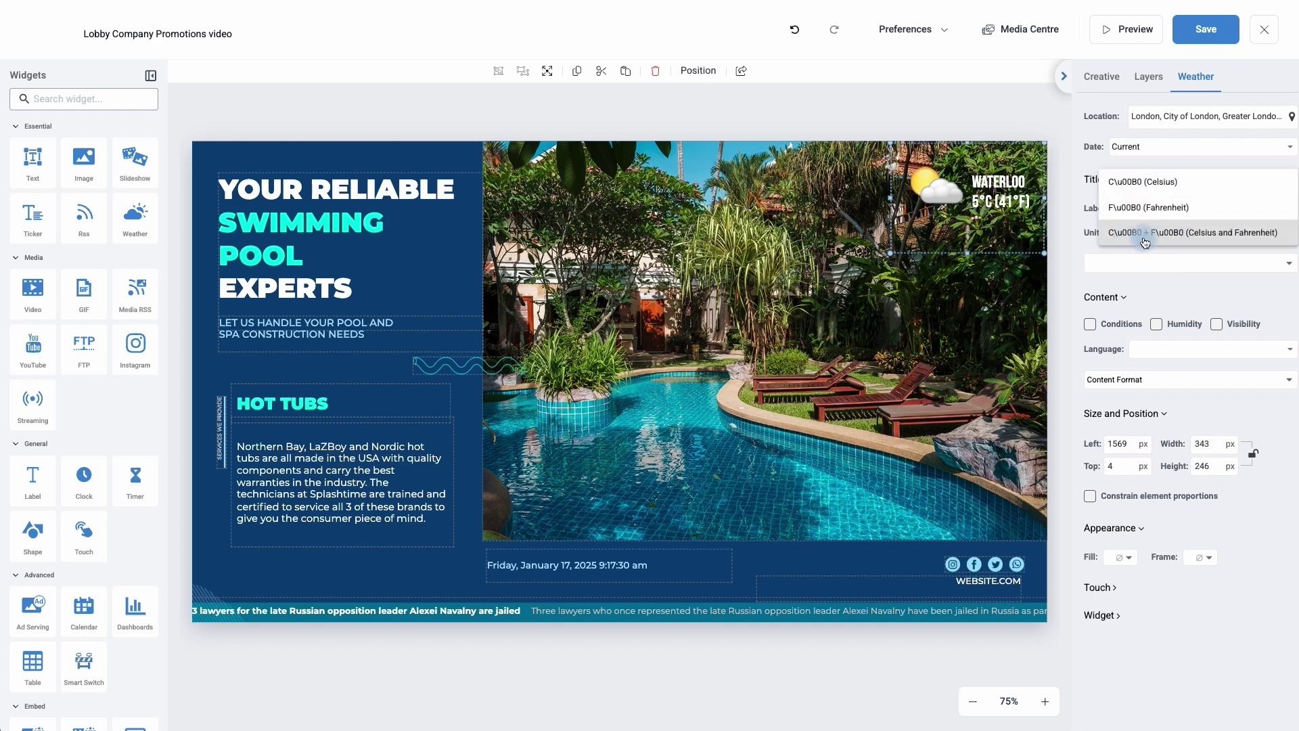
pyautogui.click(1159, 240)
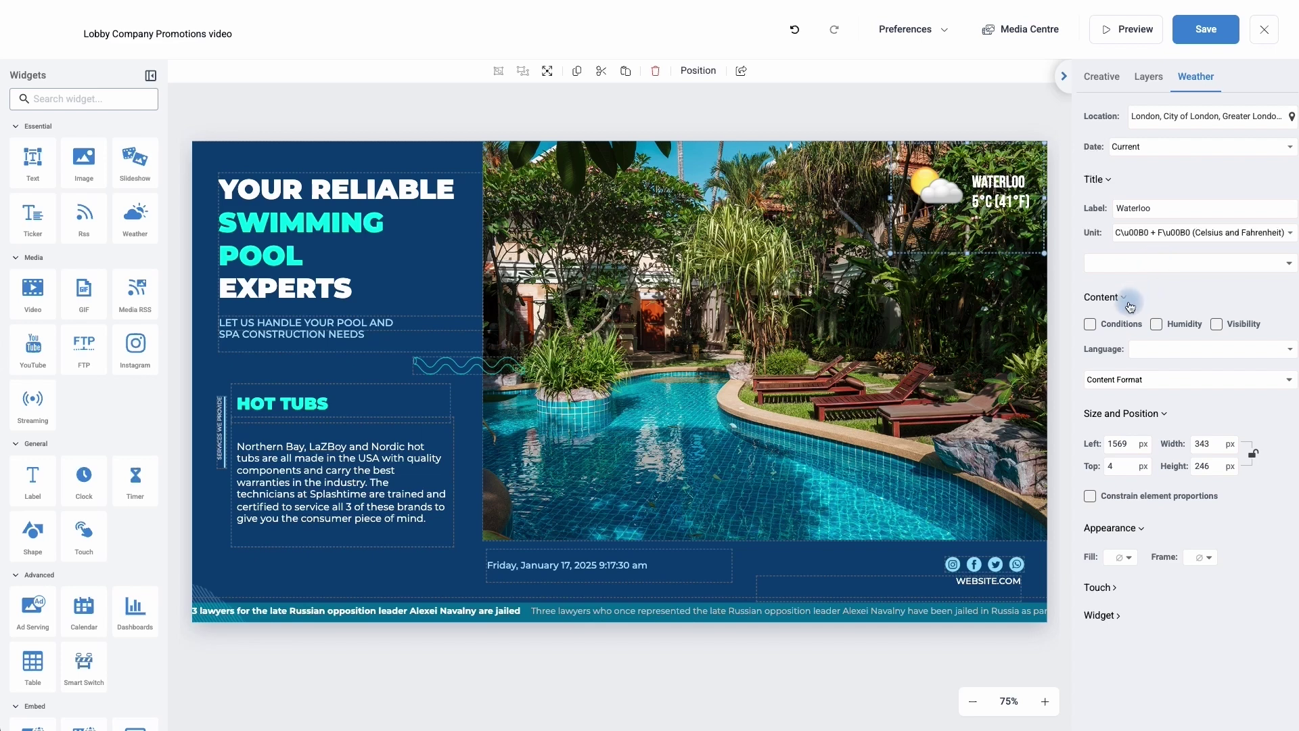
# Step: Include conditions, humidity and visibility in the weather widget's content
pyautogui.click(1091, 324)
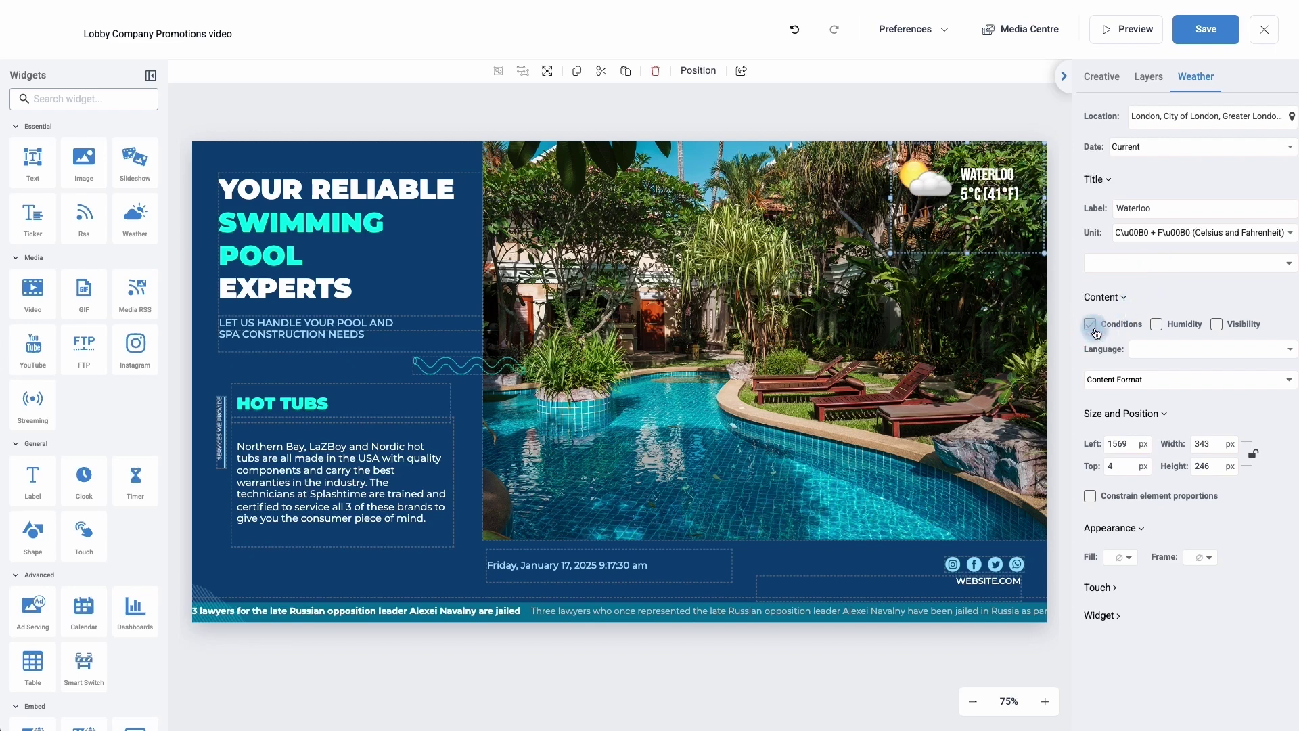
pyautogui.click(1156, 324)
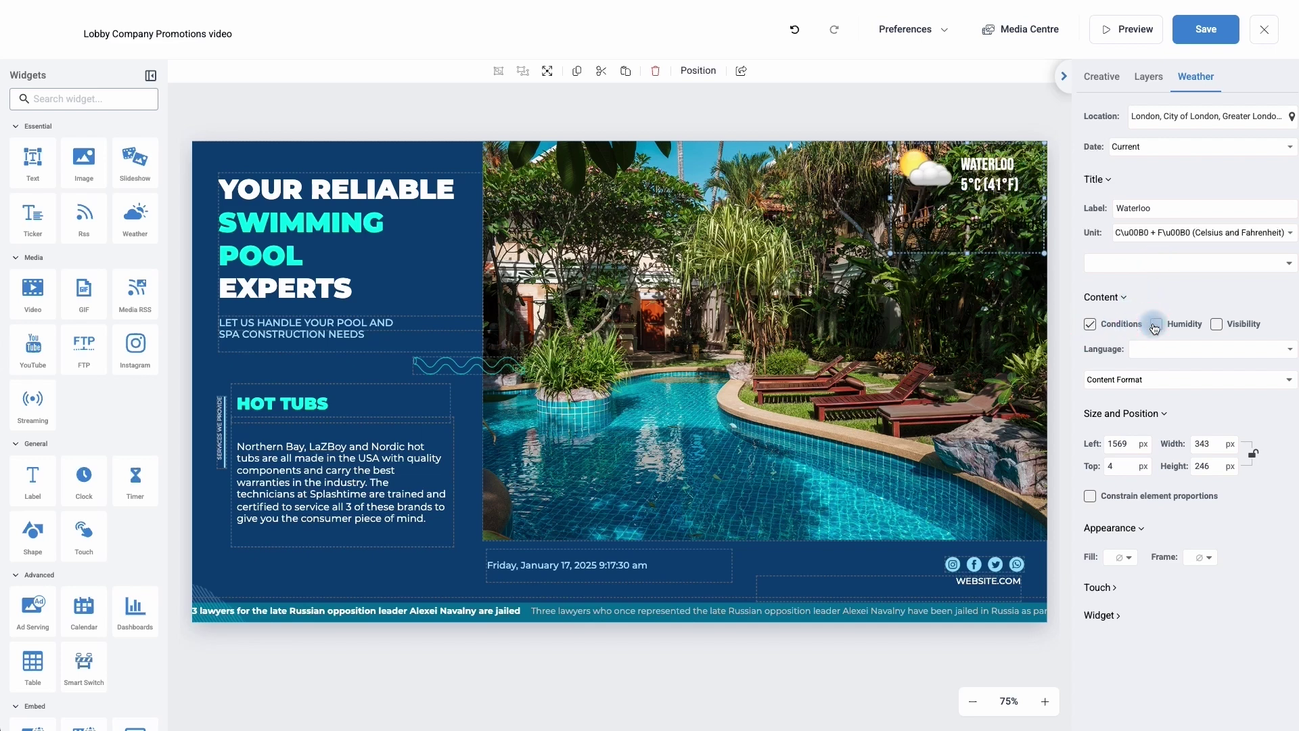
pyautogui.click(1218, 325)
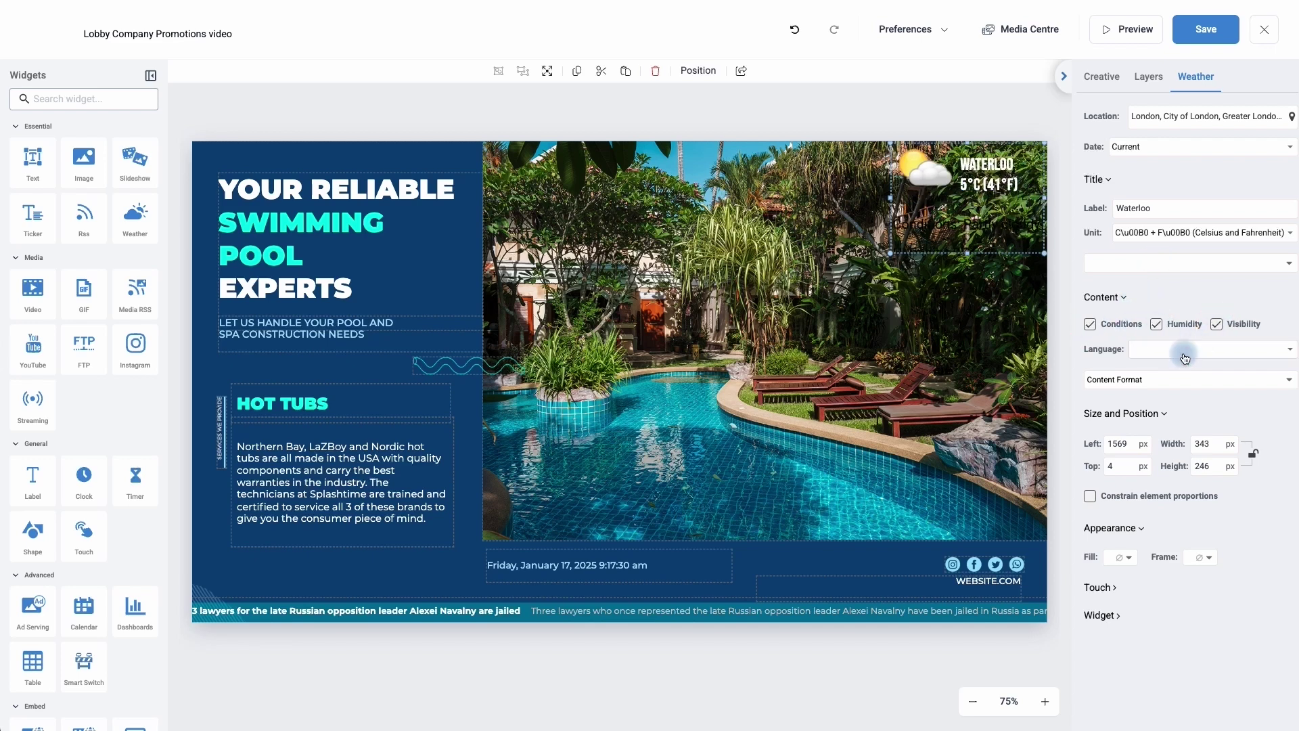
# Step: Set the weather content's text colour to white (ffffff) and stretch the widget downward to a height of about 394 px
pyautogui.click(1144, 388)
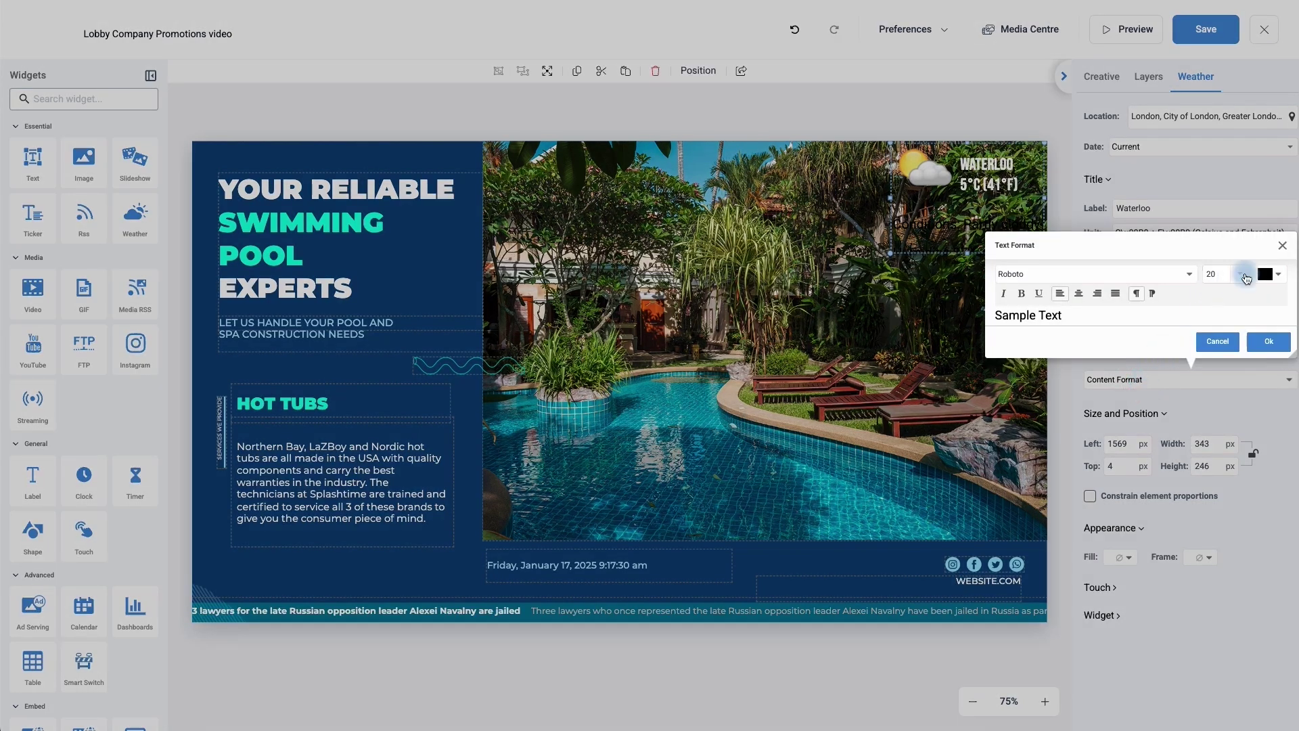
pyautogui.click(1280, 278)
pyautogui.click(1025, 160)
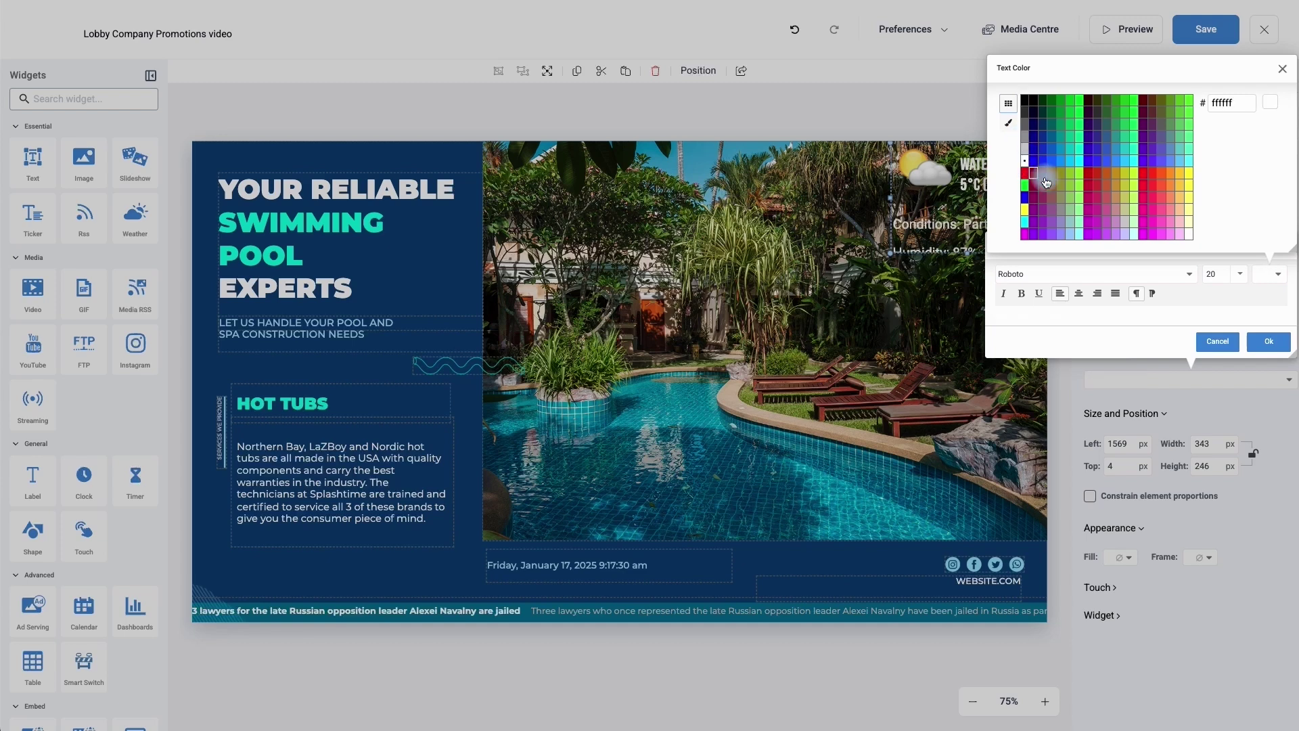
pyautogui.click(1266, 353)
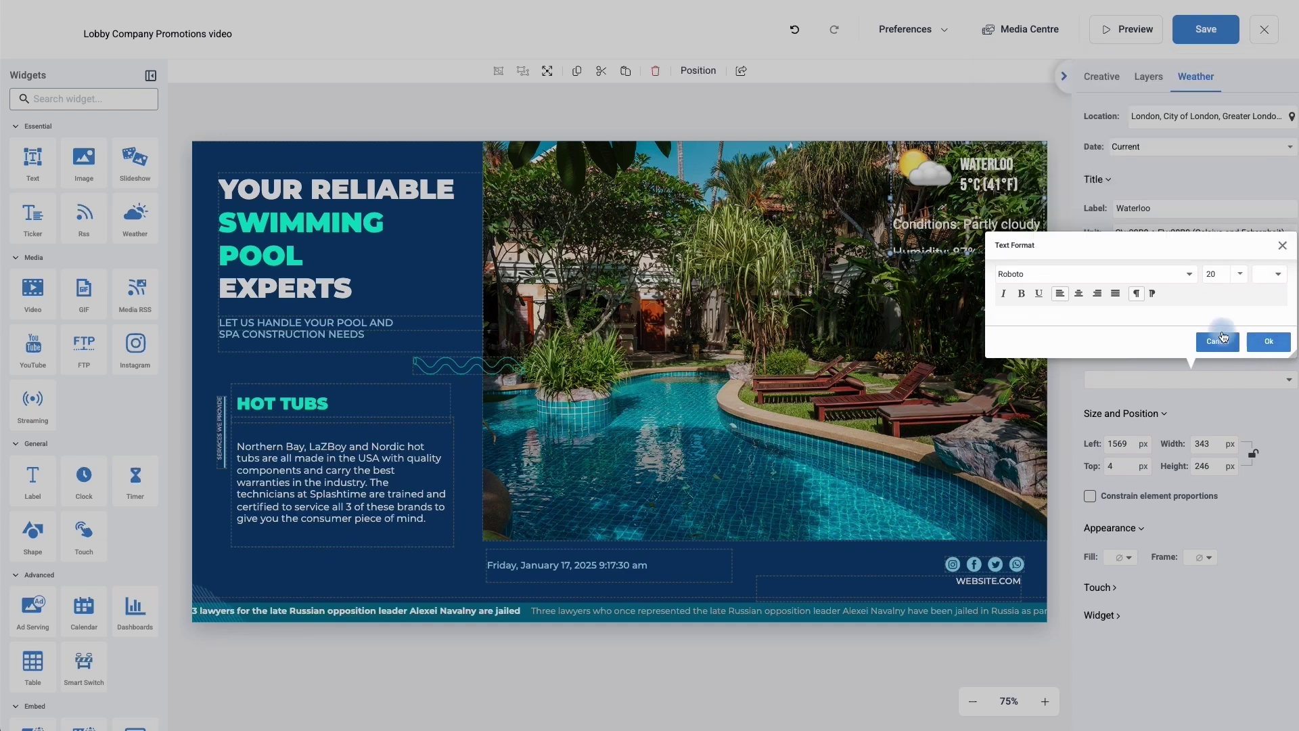
pyautogui.click(1265, 342)
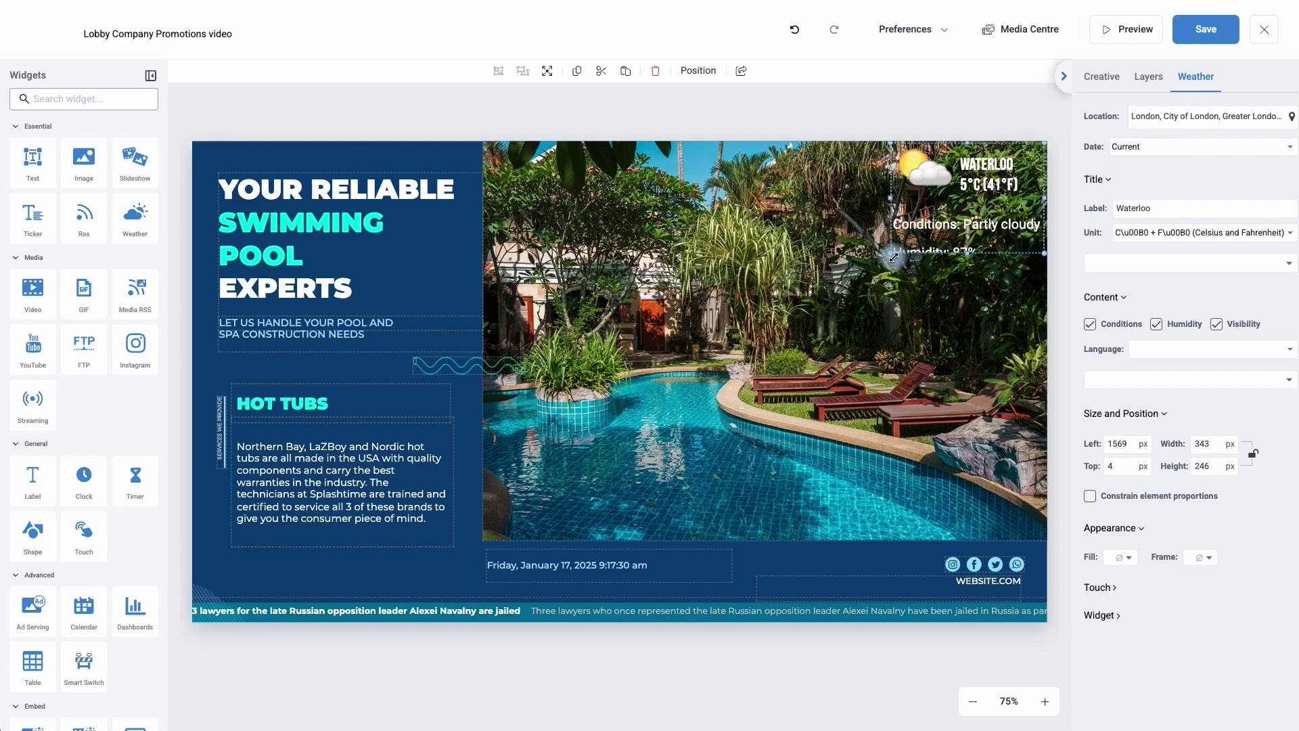
pyautogui.moveTo(969, 256); pyautogui.dragTo(961, 322)
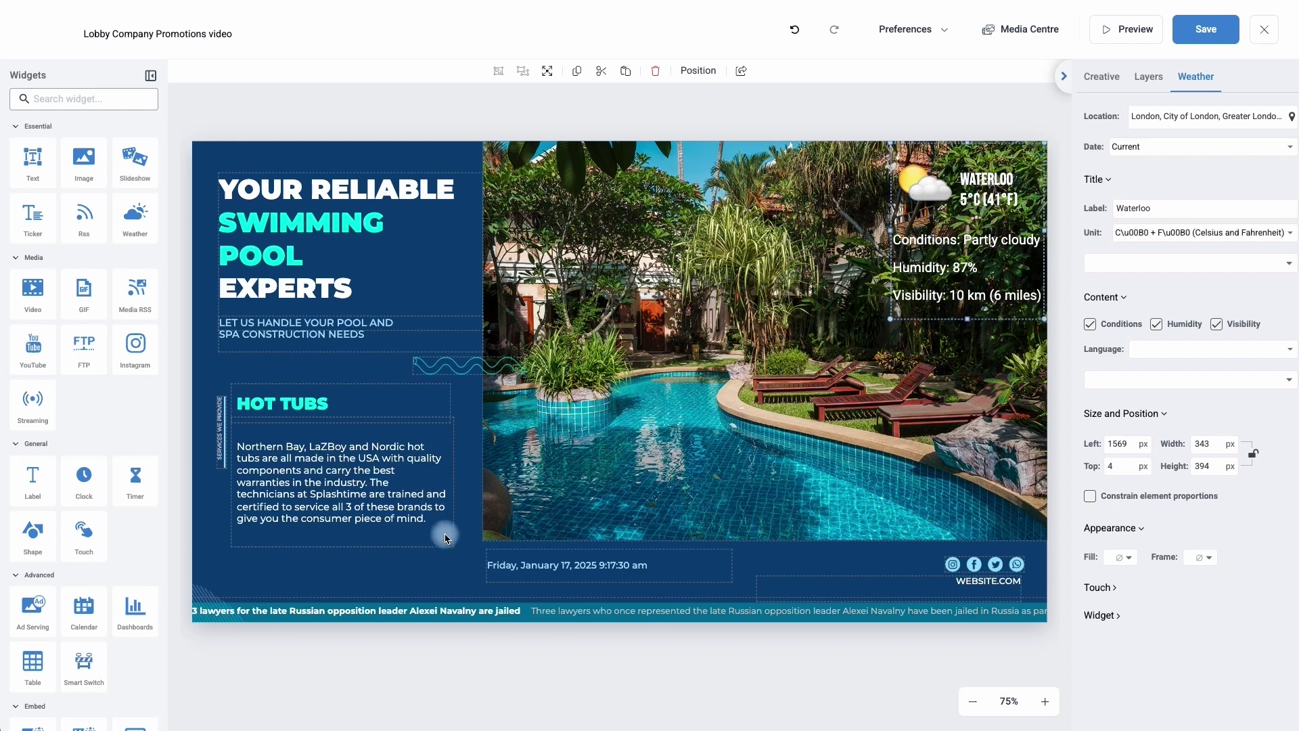
# Step: Delete the Slideshow 1 element with the swimming pool images from the creative
pyautogui.click(417, 614)
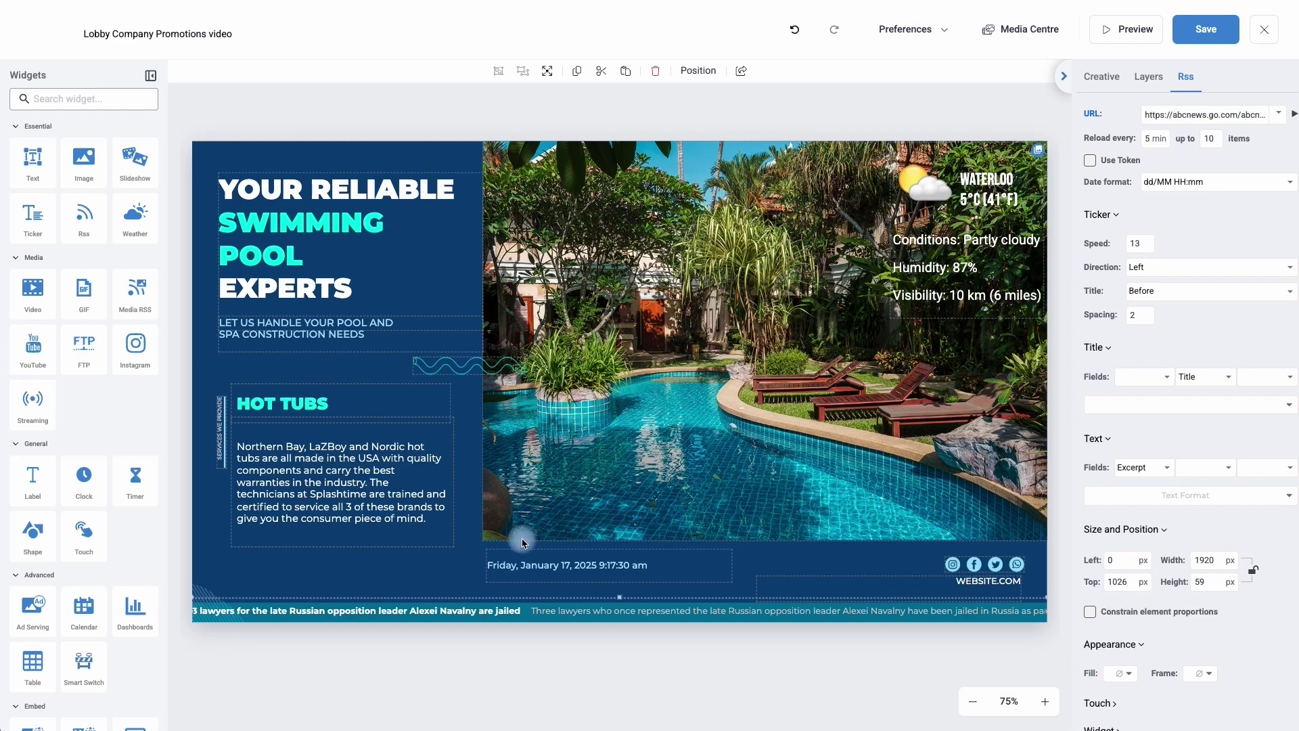
pyautogui.click(608, 384)
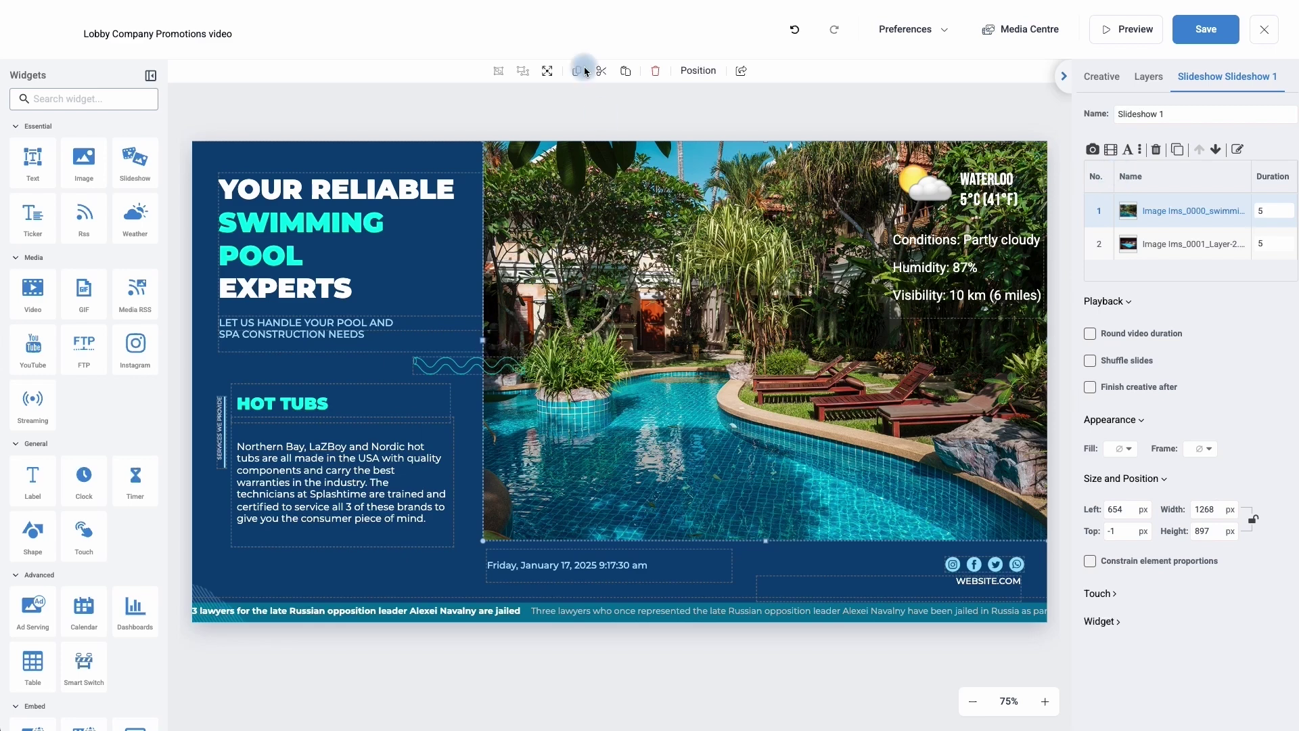
pyautogui.click(655, 73)
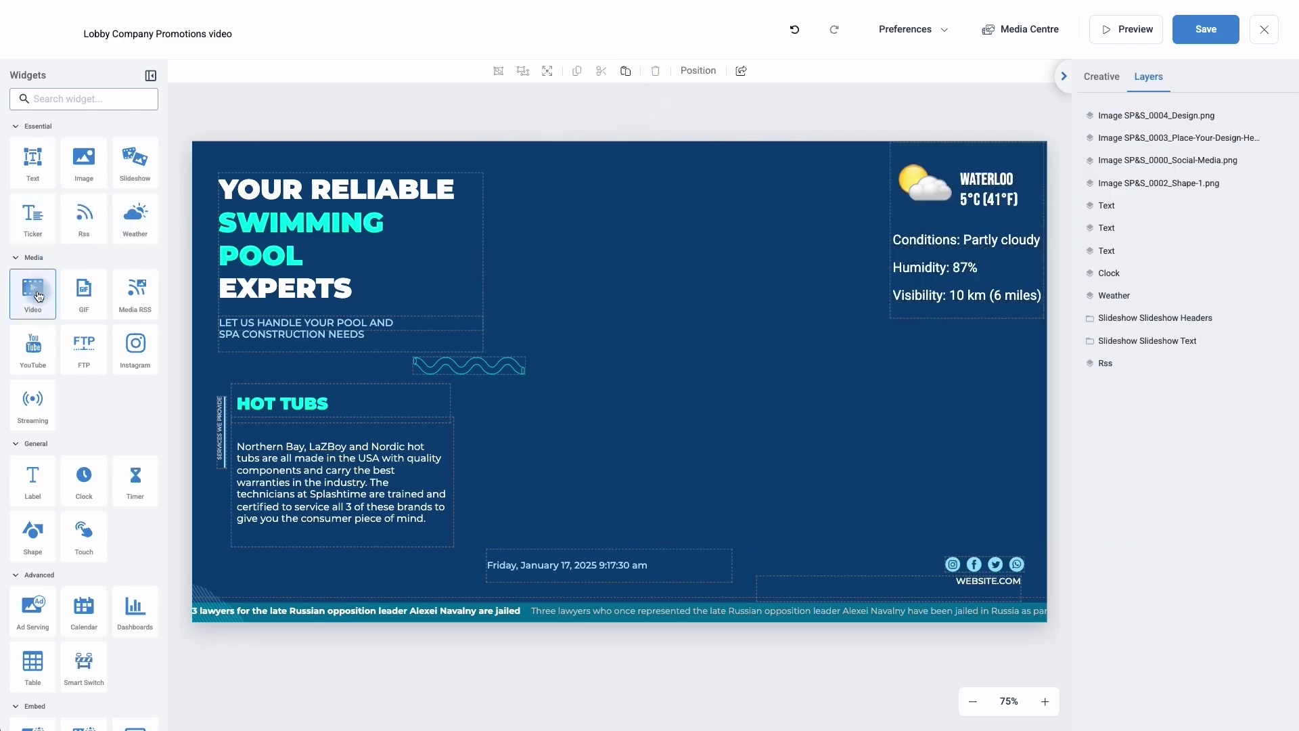
# Step: Add an empty Video widget to the area beside the heading and enlarge it to fill most of the space above the clock
pyautogui.moveTo(38, 296); pyautogui.dragTo(576, 218)
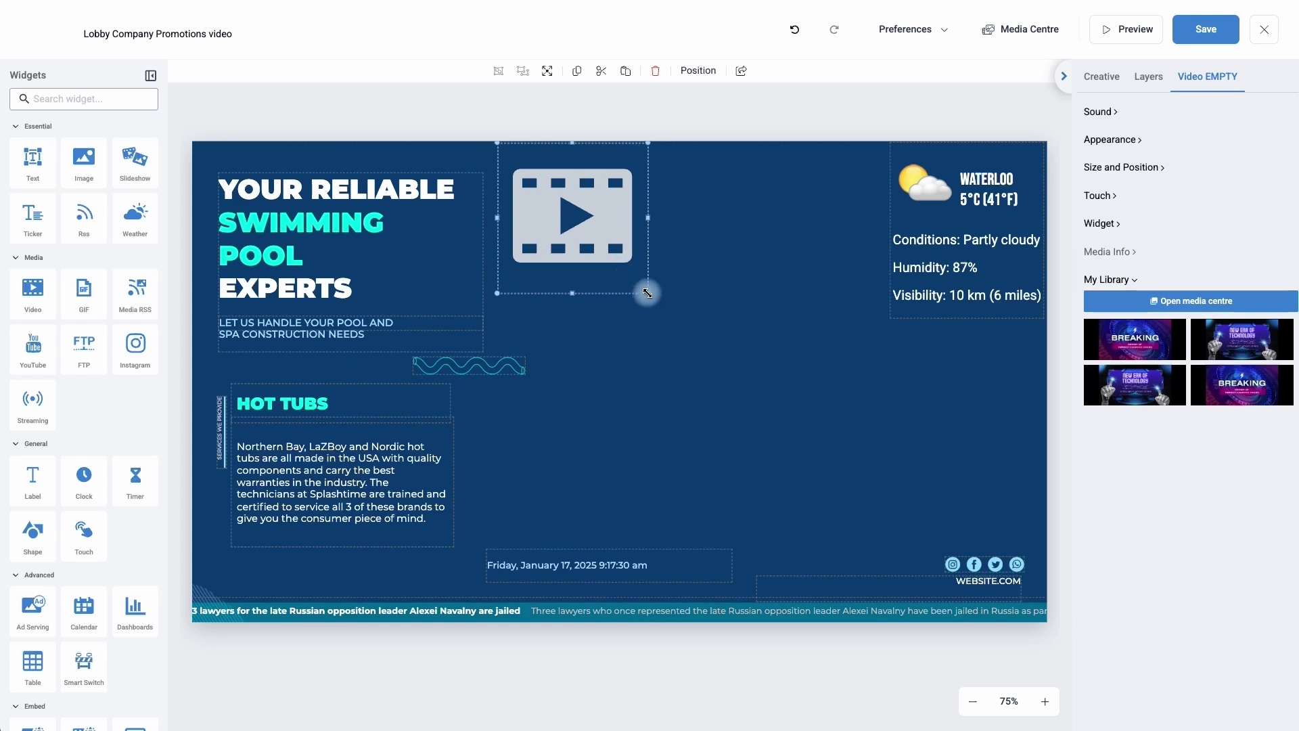
pyautogui.moveTo(648, 293); pyautogui.dragTo(839, 517)
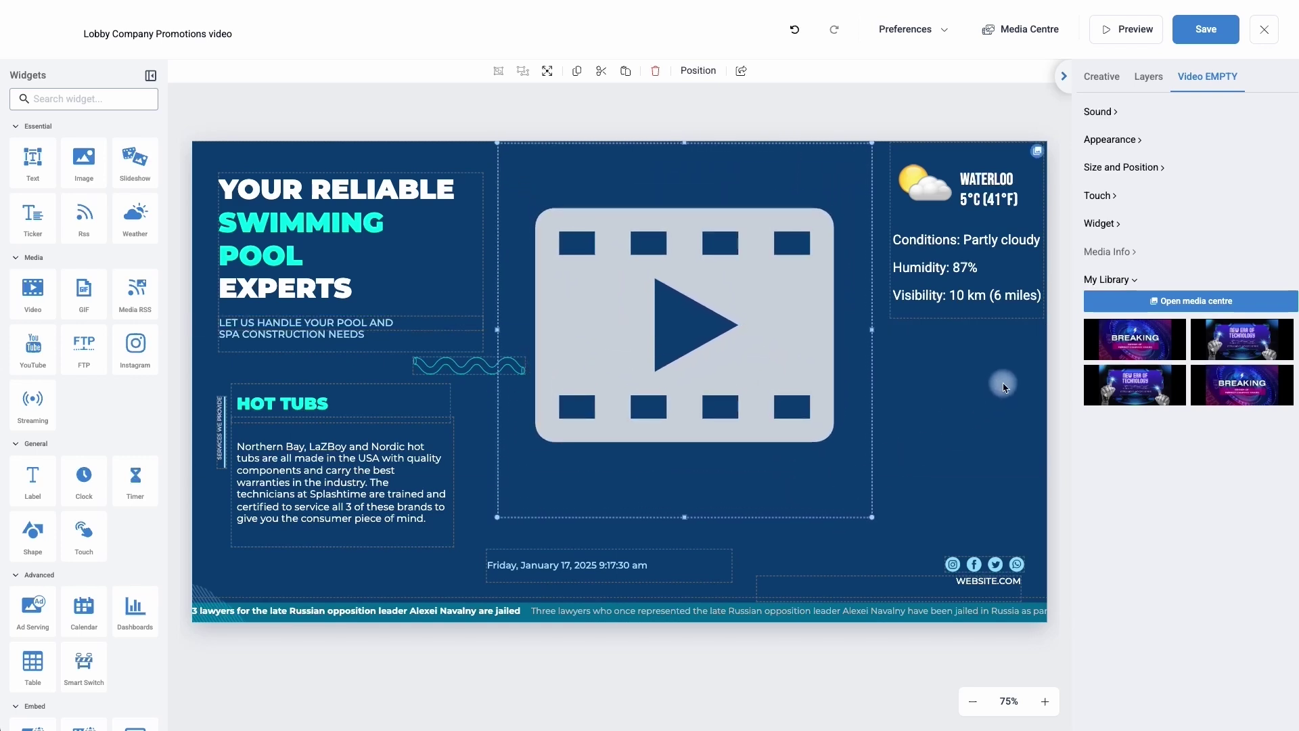